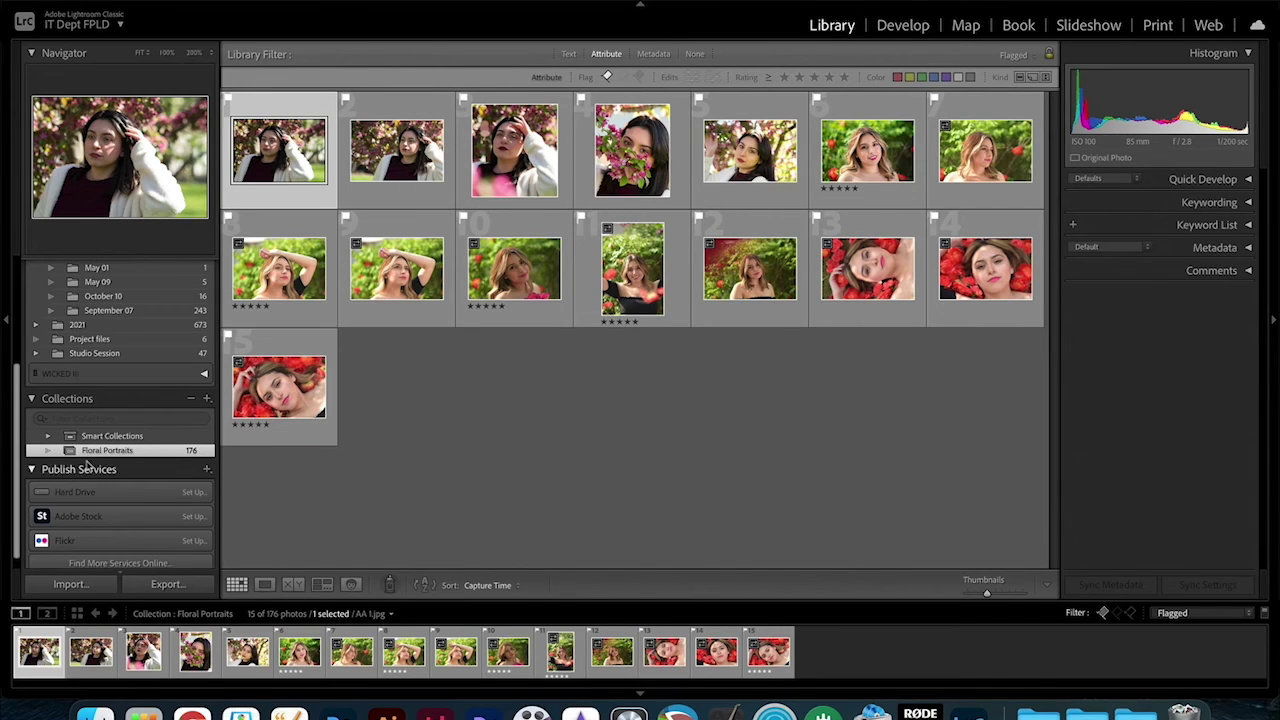
Turn off the Flagged filter for the Floral Portraits collection and look through the full filmstrip.
{"action": "left_click", "coordinate": [1177, 613]}
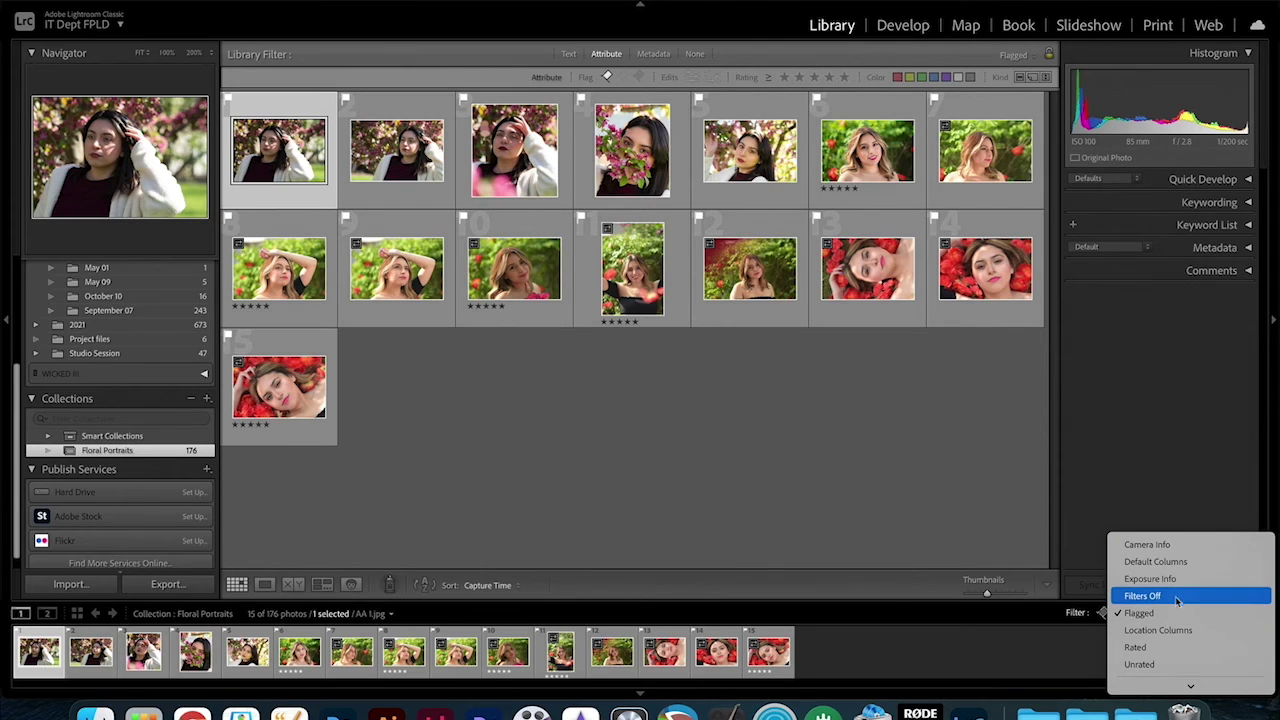
{"action": "left_click", "coordinate": [1175, 598]}
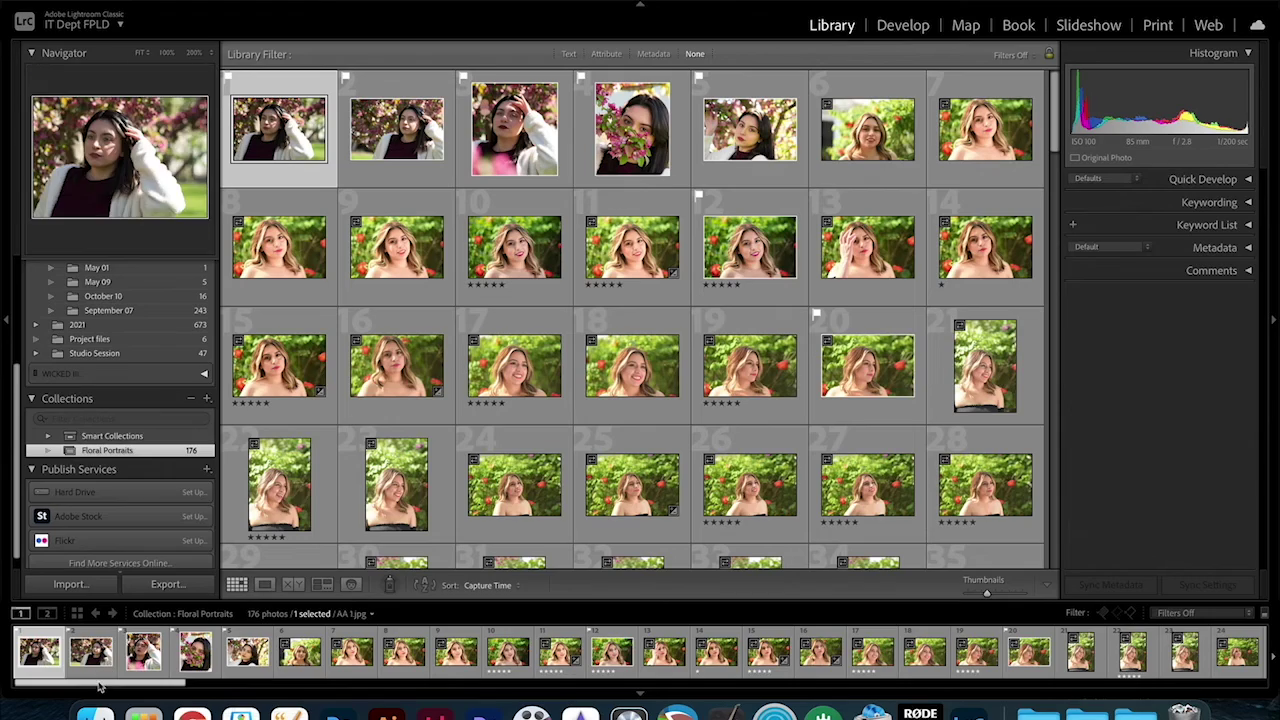
{"action": "left_click_drag", "start_coordinate": [100, 685], "coordinate": [395, 688]}
{"action": "scroll", "coordinate": [365, 670], "scroll_direction": "right", "scroll_amount": 3}
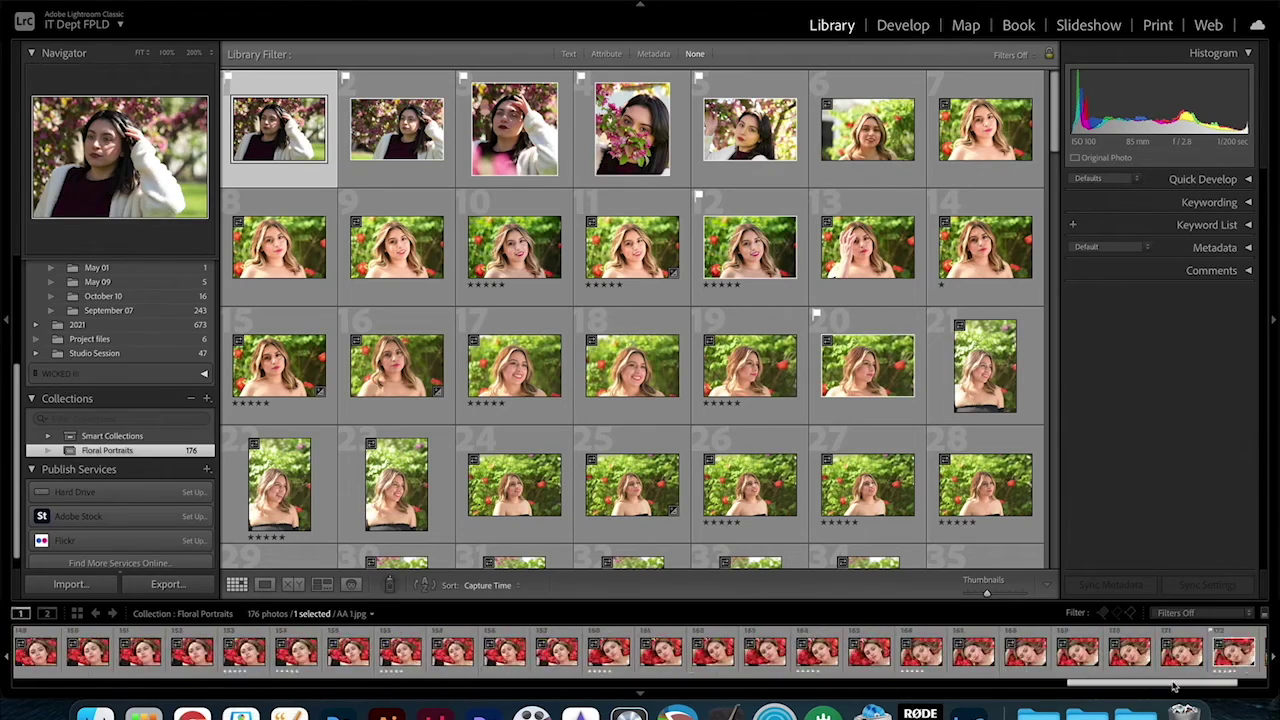
{"action": "scroll", "coordinate": [365, 670], "scroll_direction": "left", "scroll_amount": 5}
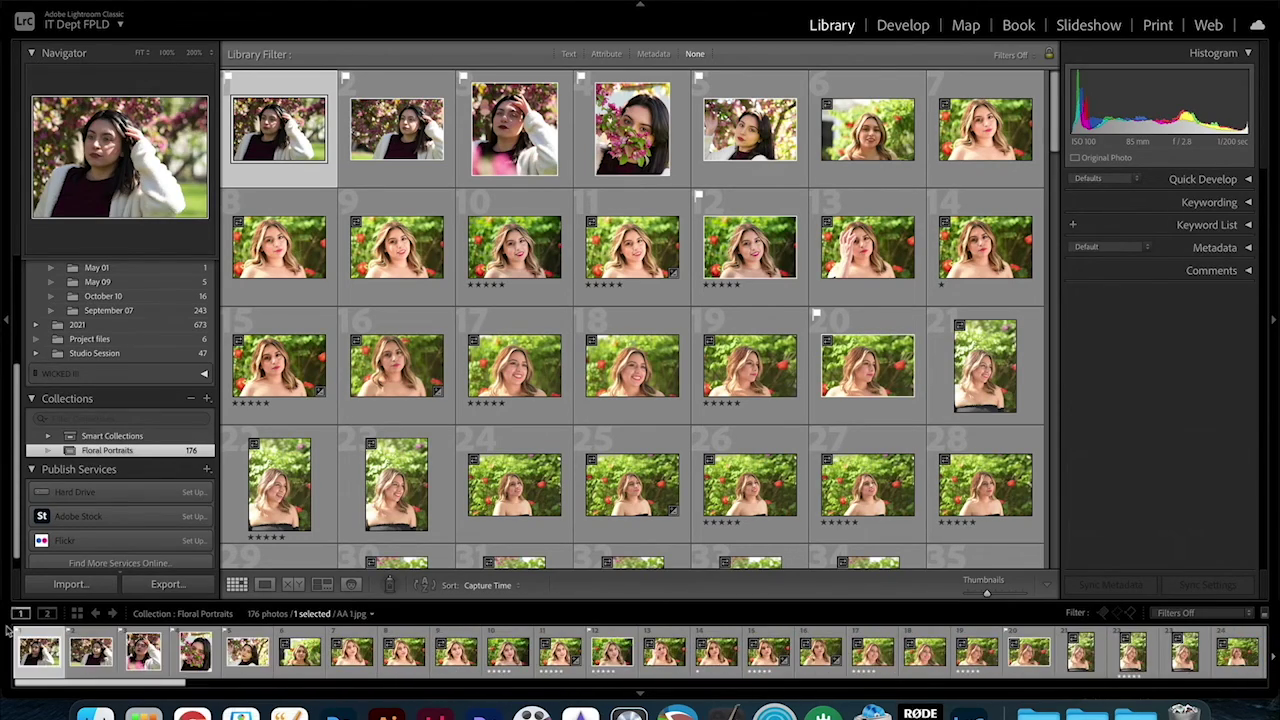
Open WIK_0460.NEF in Loupe view and browse forward to WIK_0463.NEF.
{"action": "left_click", "coordinate": [300, 652]}
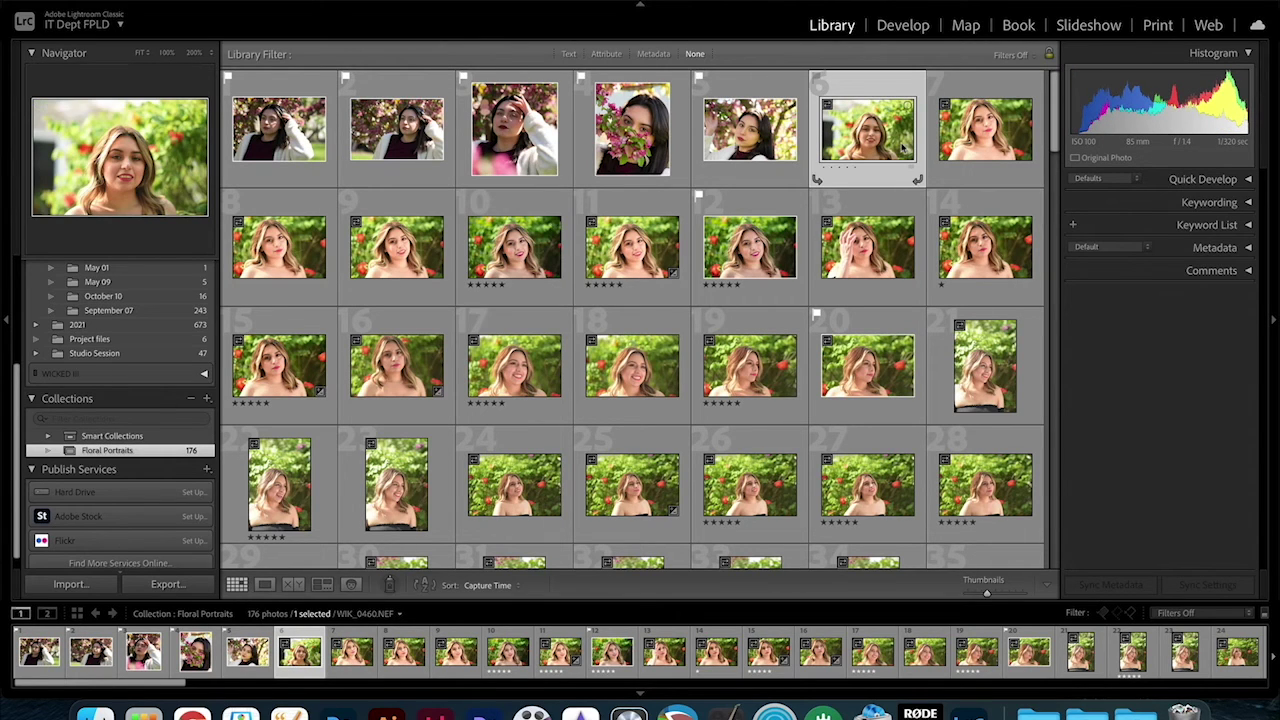
{"action": "double_click", "coordinate": [868, 146]}
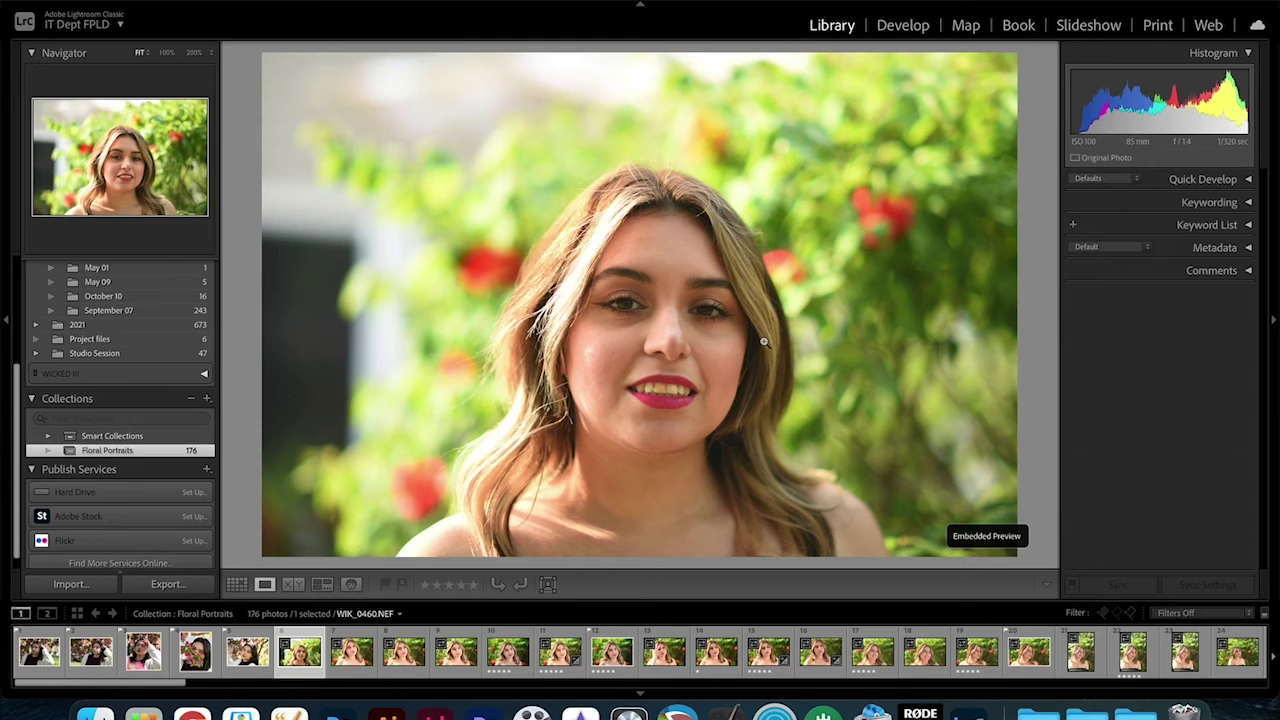
{"action": "key", "text": "Right"}
{"action": "key", "text": "Right"}
{"action": "key", "text": "Right"}
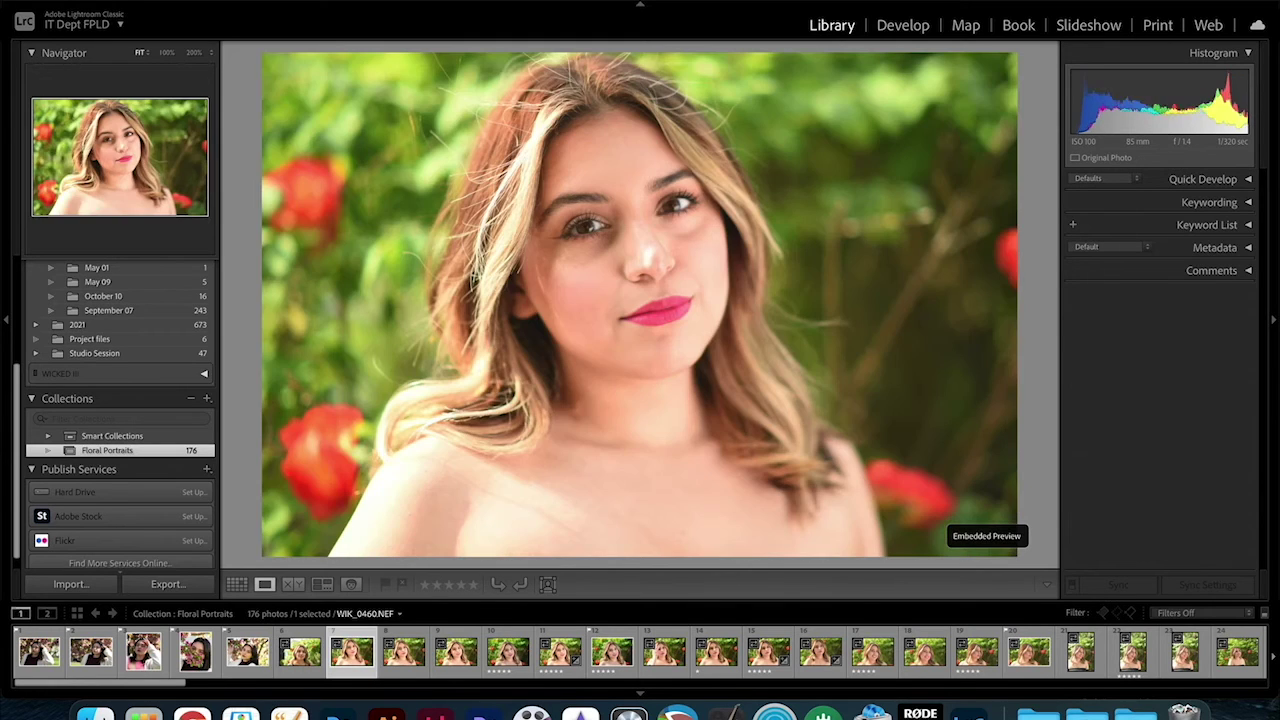
{"action": "key", "text": "Right"}
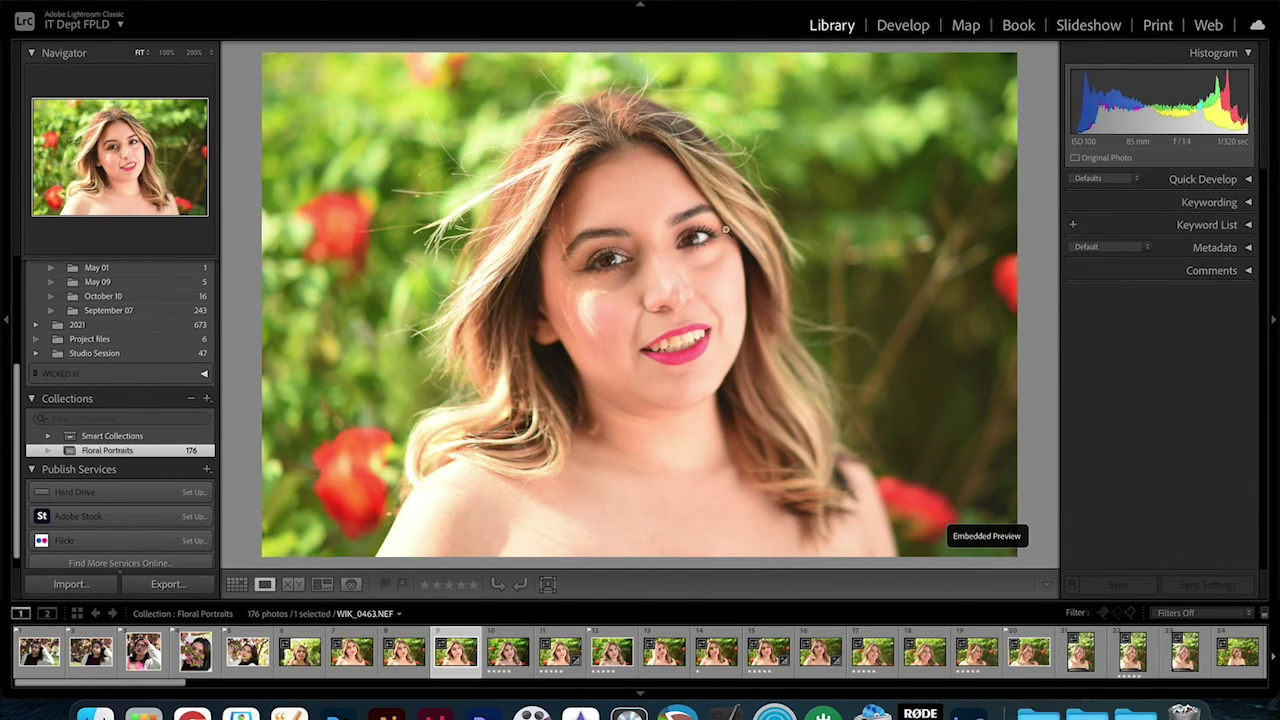
Inspect both eyes of WIK_0463.NEF at 200% zoom and expand its metadata to show the exposure, camera and lens details.
{"action": "left_click", "coordinate": [618, 258]}
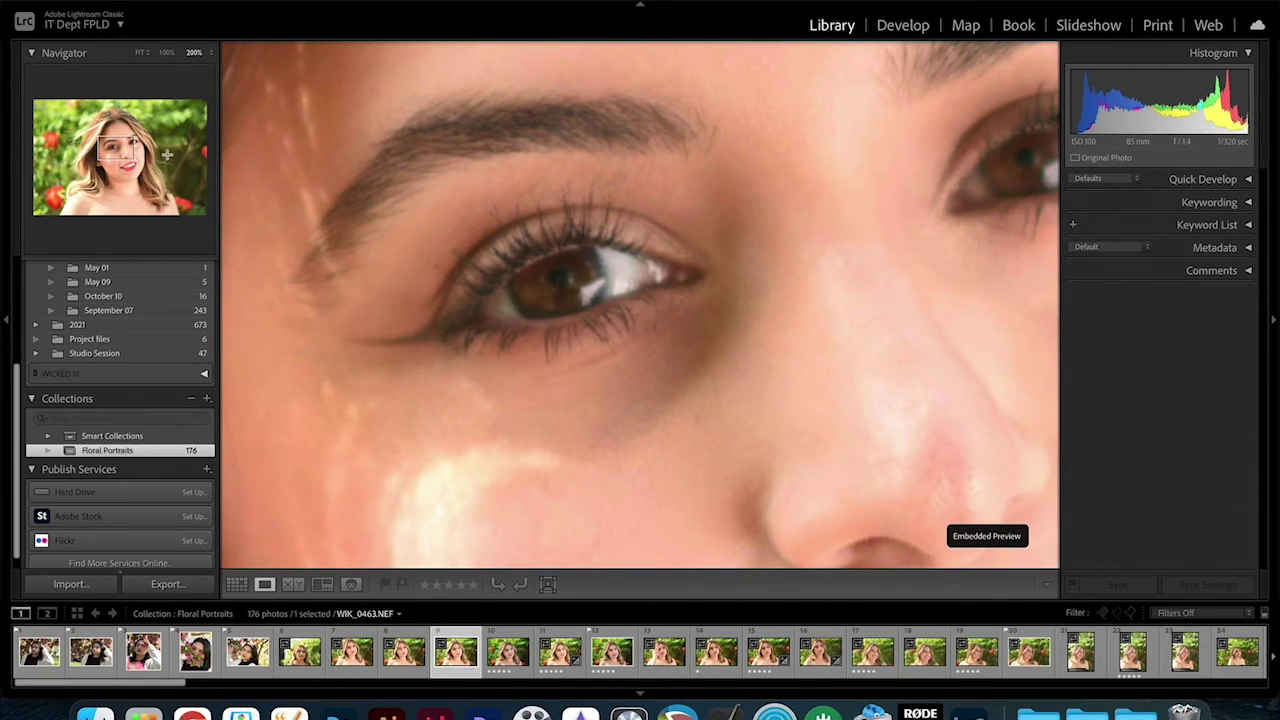
{"action": "mouse_move", "coordinate": [118, 148]}
{"action": "left_mouse_down"}
{"action": "mouse_move", "coordinate": [142, 152]}
{"action": "mouse_move", "coordinate": [122, 152]}
{"action": "left_mouse_up"}
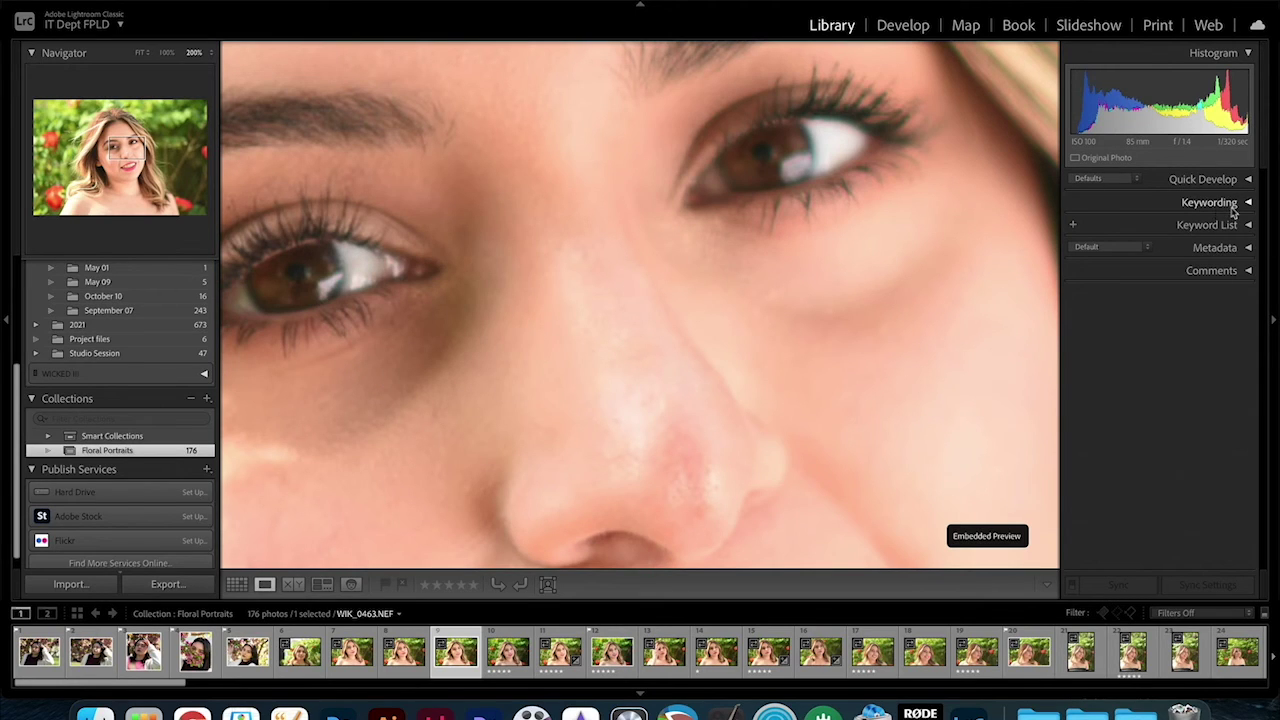
{"action": "left_click", "coordinate": [1246, 248]}
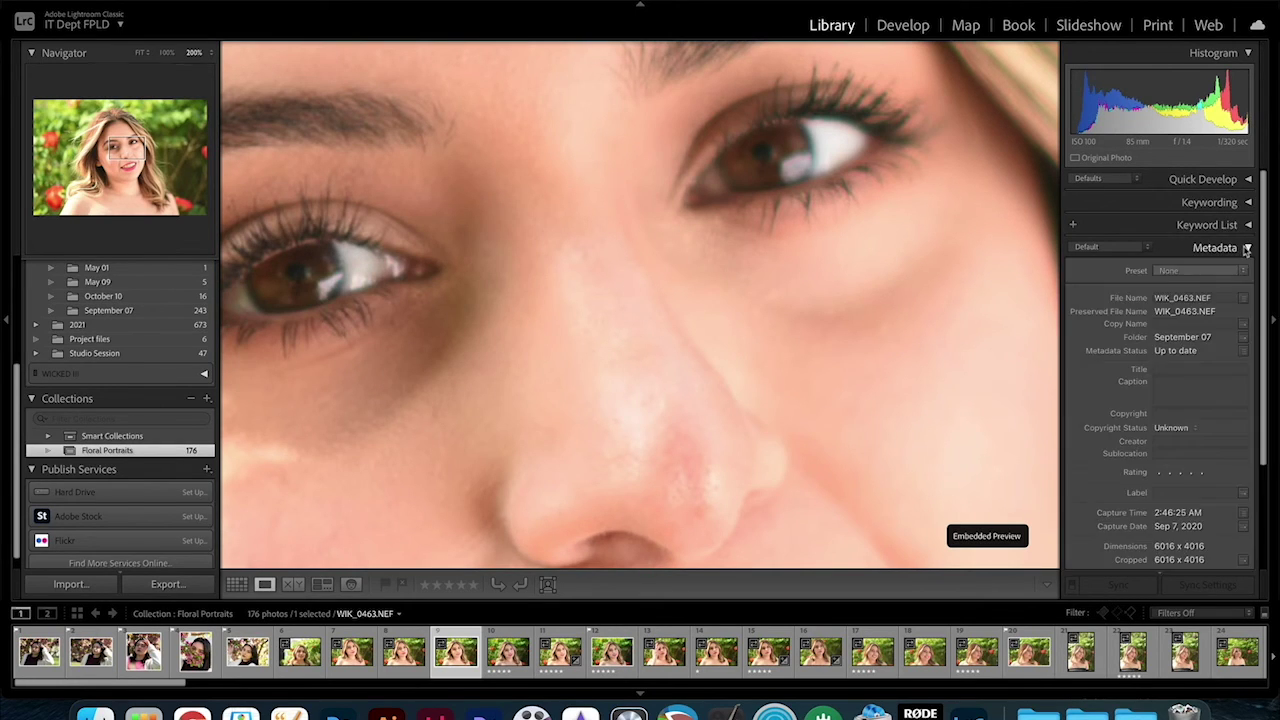
{"action": "scroll", "coordinate": [1213, 413], "scroll_direction": "down", "scroll_amount": 3}
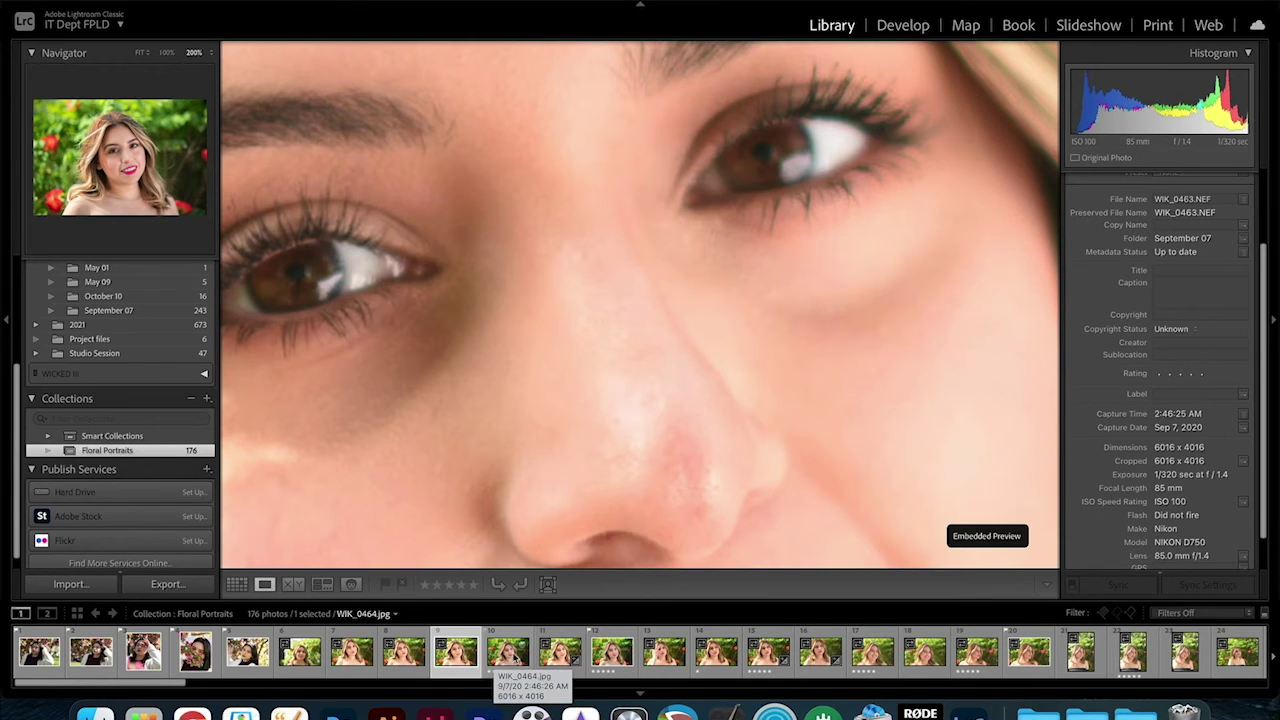
Examine the eyes at 200% zoom in the JPG, NEF and PSD versions of WIK_0464.
{"action": "left_click", "coordinate": [514, 658]}
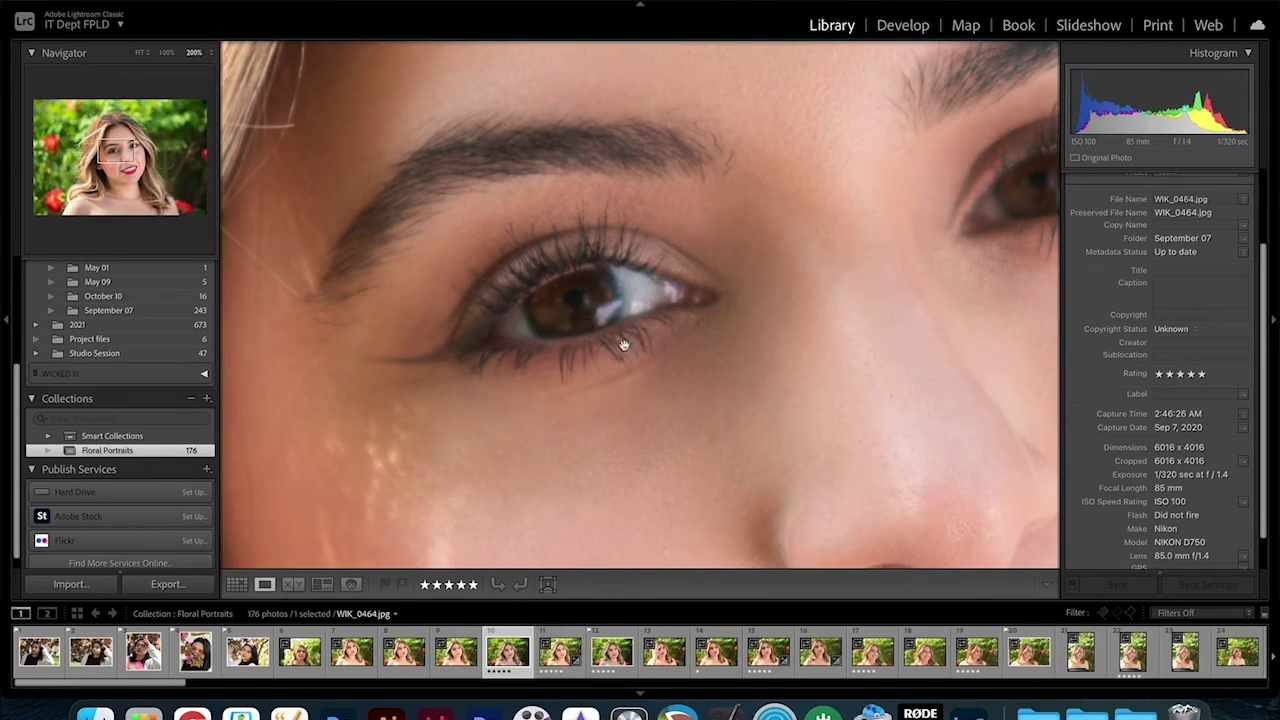
{"action": "left_click_drag", "start_coordinate": [702, 358], "coordinate": [498, 366]}
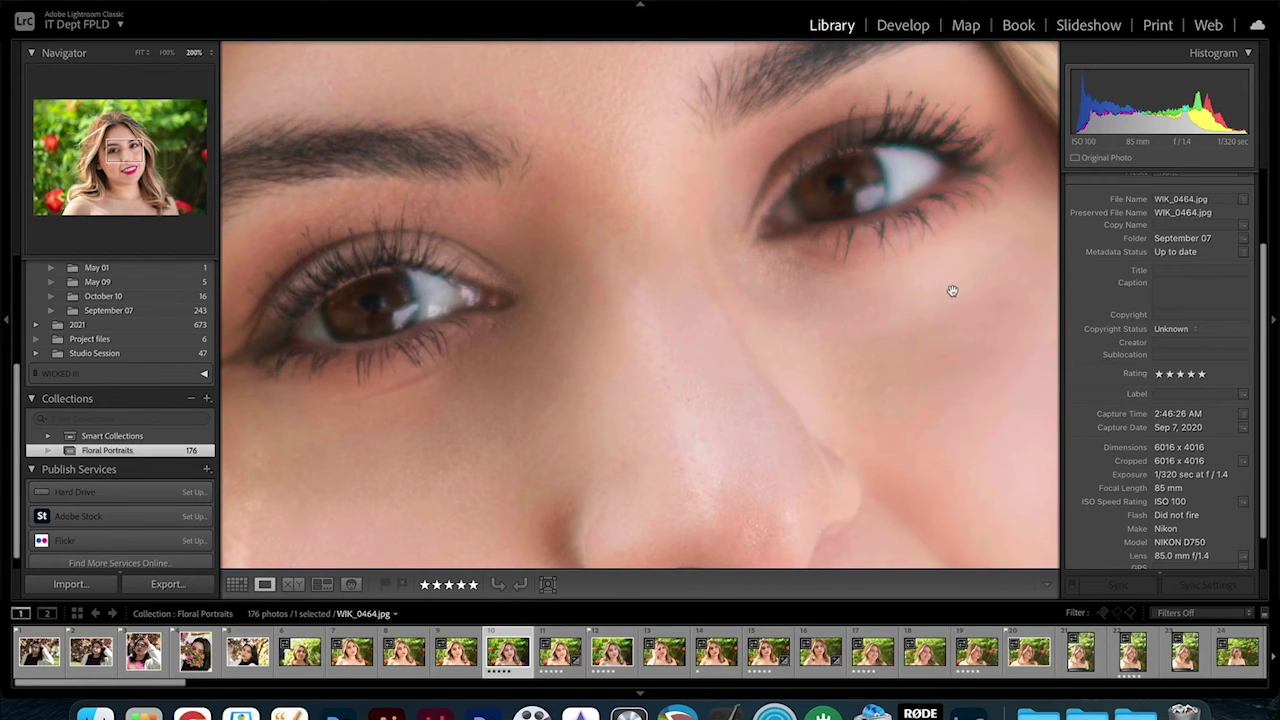
{"action": "left_click", "coordinate": [557, 662]}
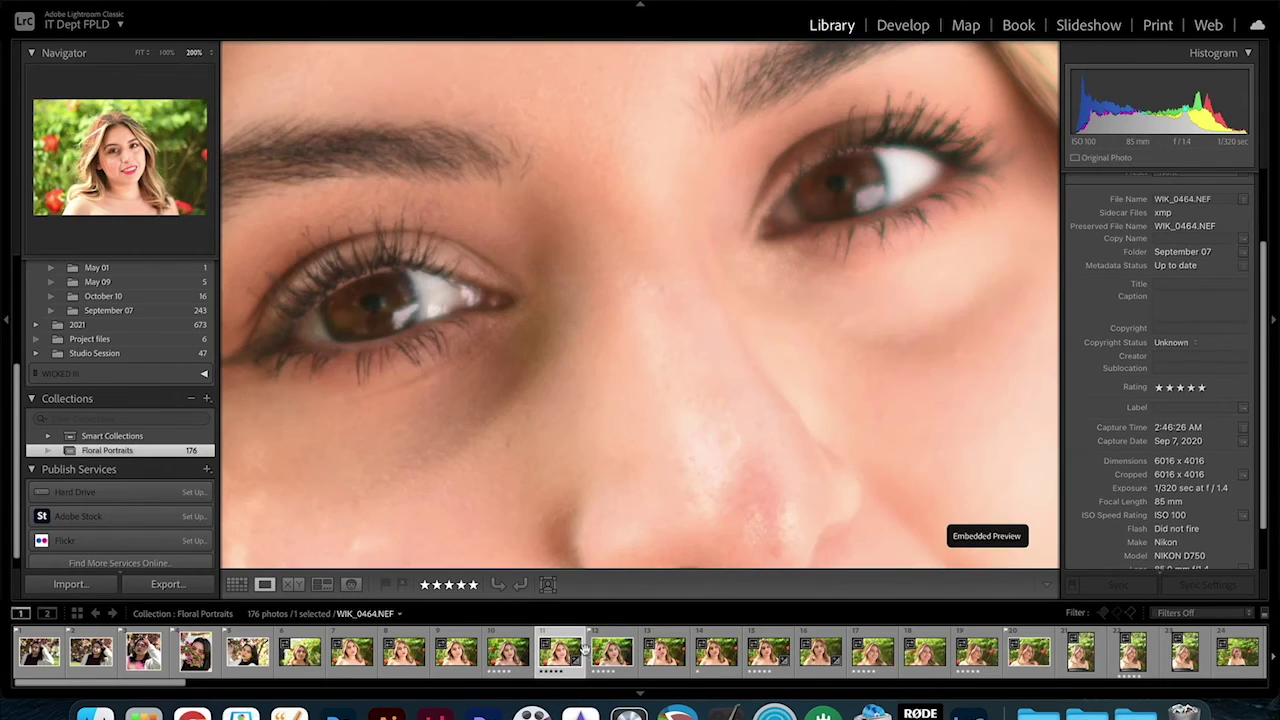
{"action": "left_click", "coordinate": [618, 665]}
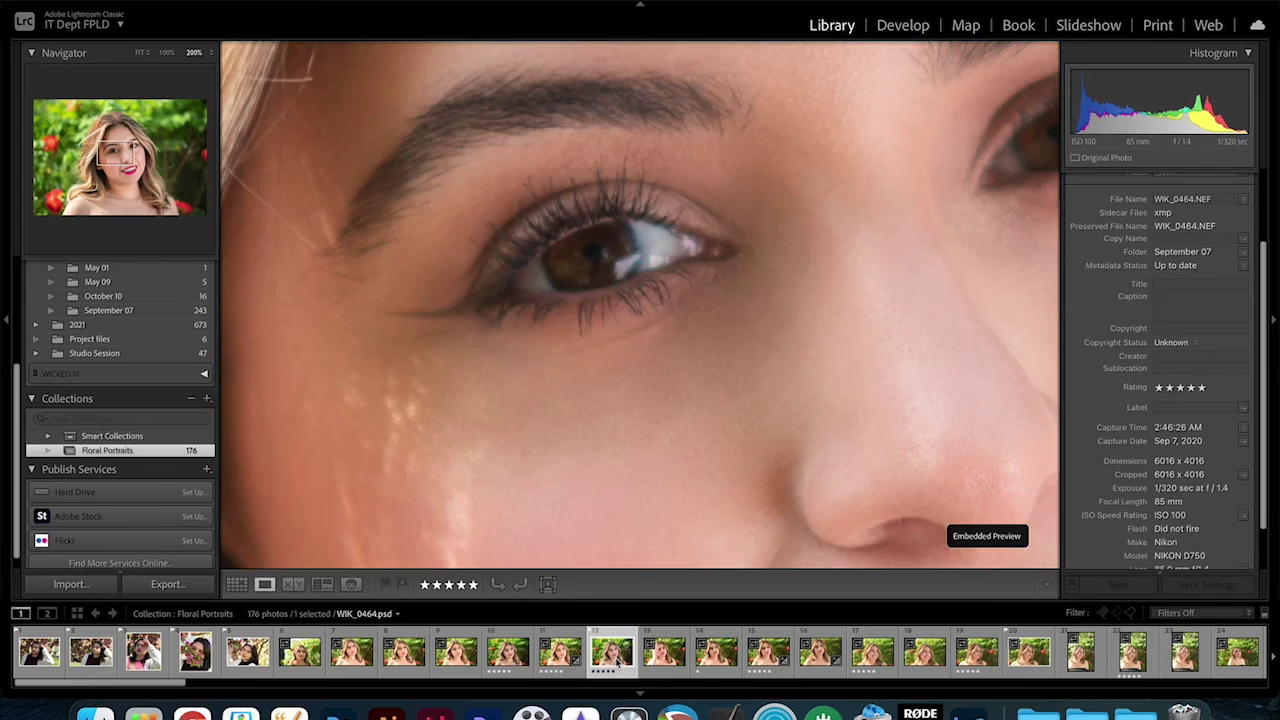
{"action": "left_click_drag", "start_coordinate": [821, 232], "coordinate": [646, 277]}
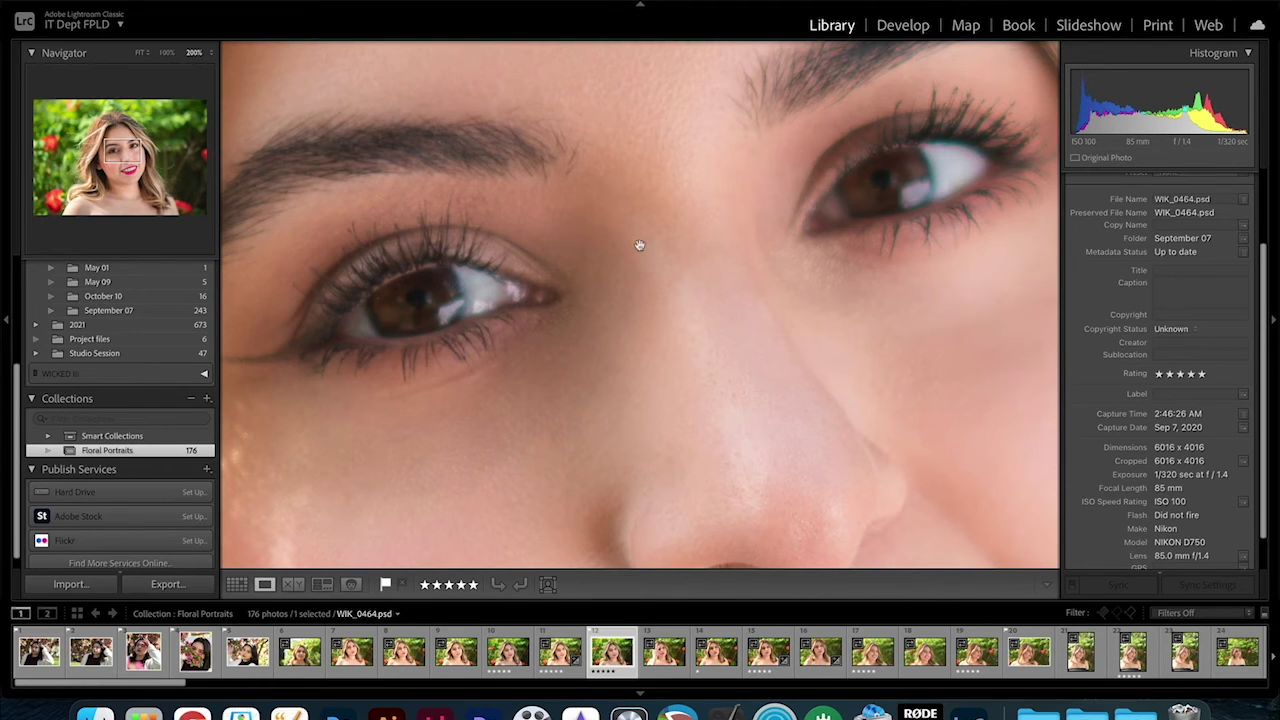
Check focus on the hair and eyes of WIK_0464.psd at 200%, and compare the full image with its NEF version.
{"action": "left_click", "coordinate": [143, 145]}
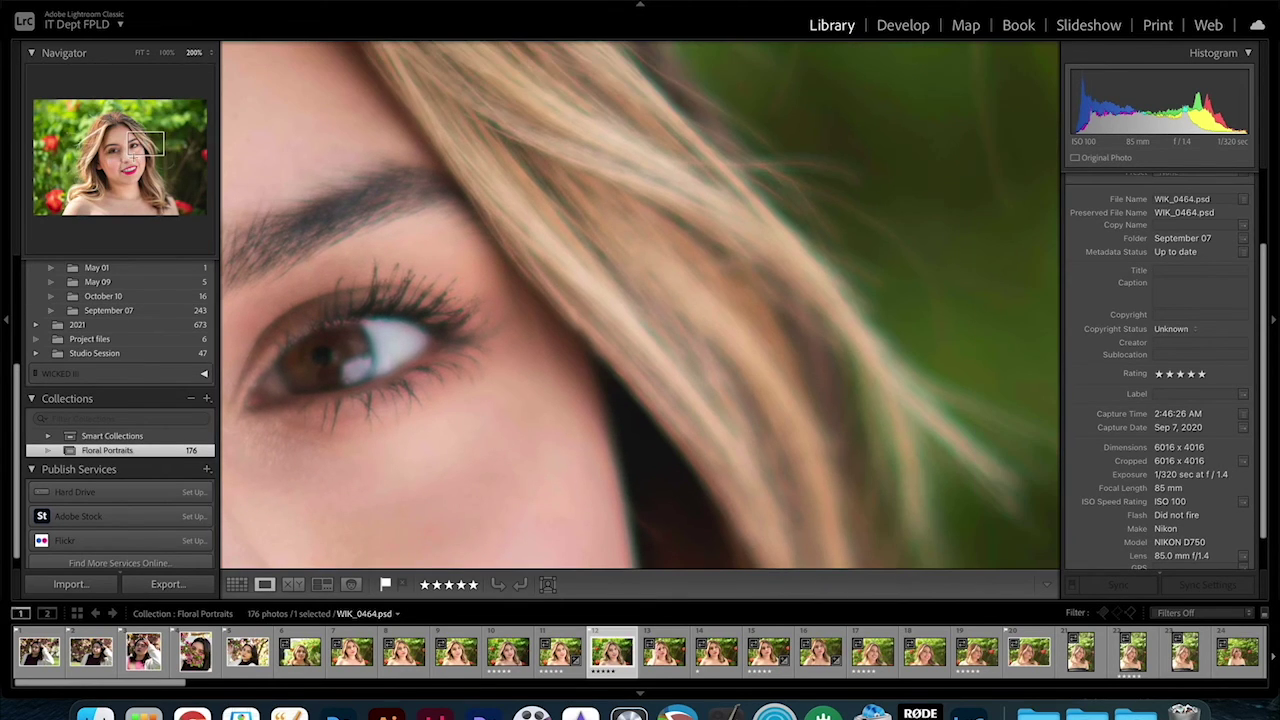
{"action": "left_click", "coordinate": [671, 289]}
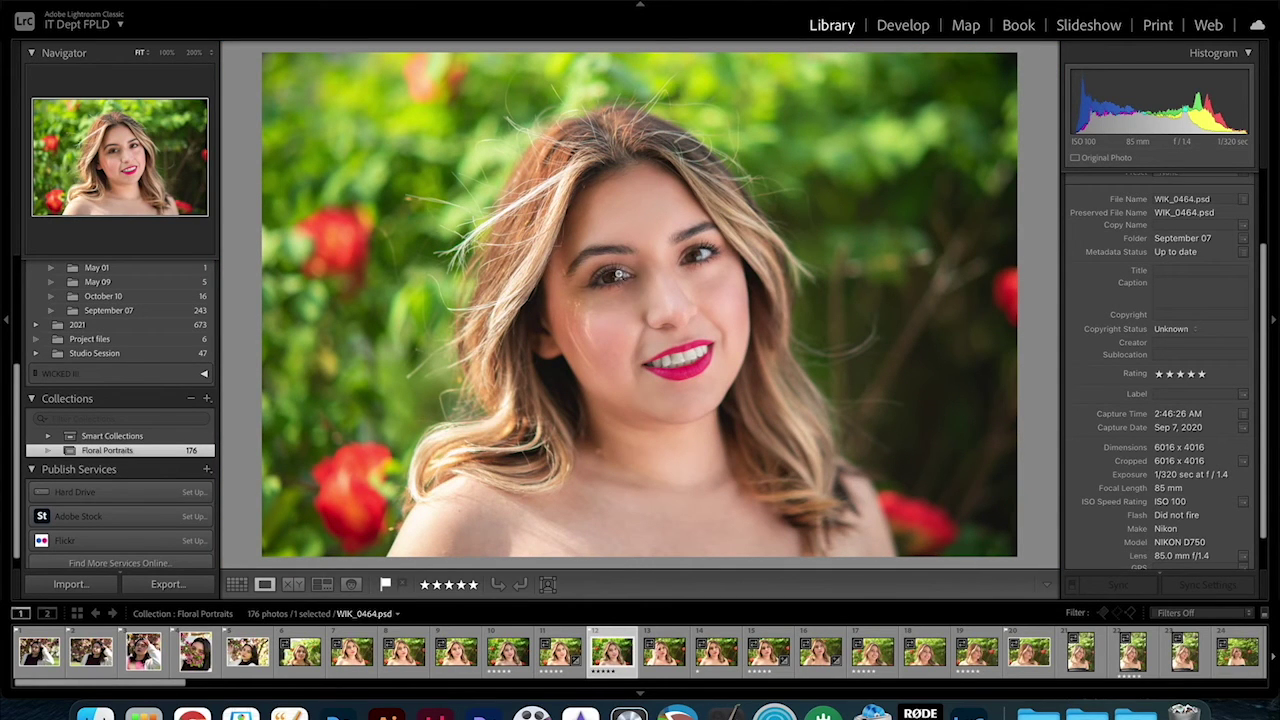
{"action": "left_click", "coordinate": [619, 276]}
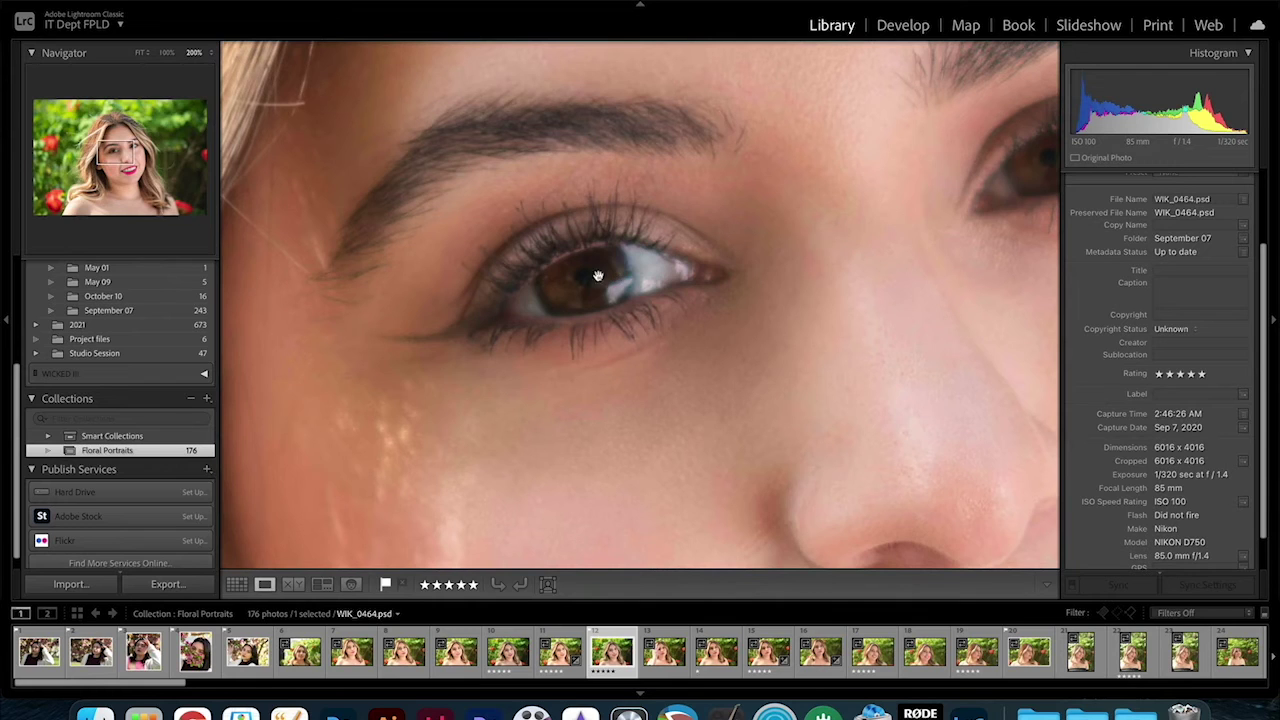
{"action": "left_click_drag", "start_coordinate": [804, 303], "coordinate": [582, 378]}
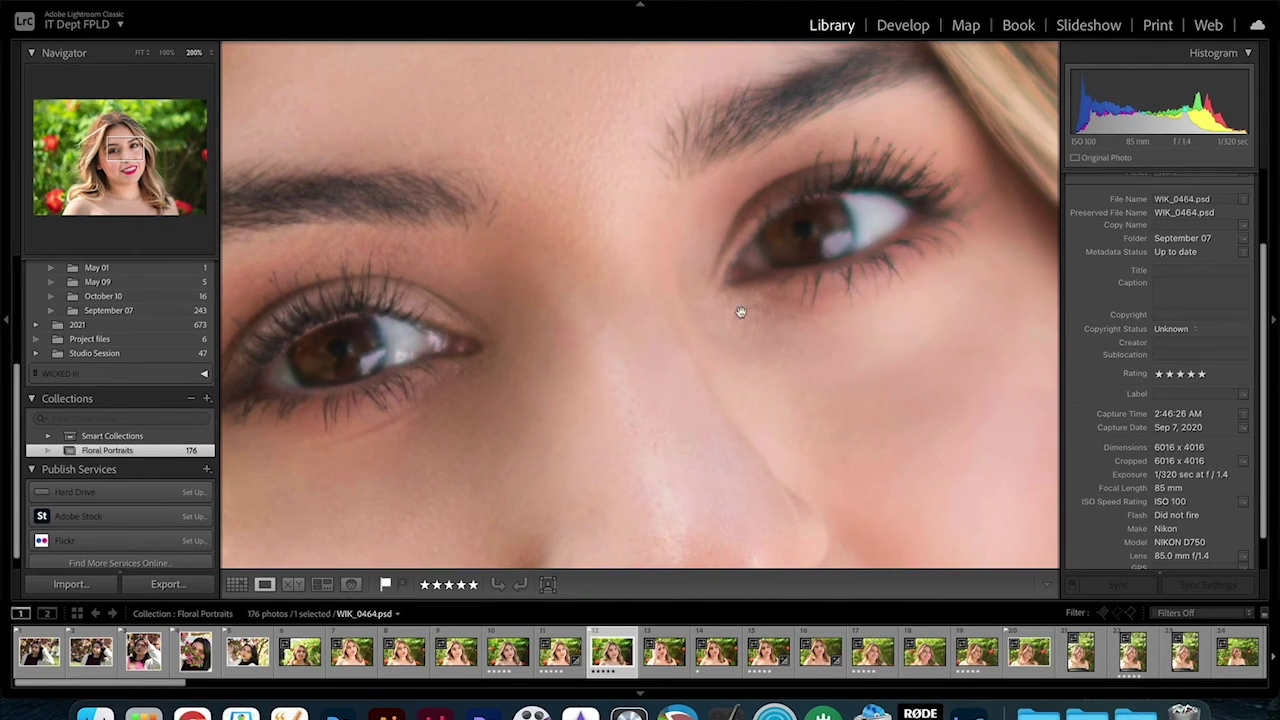
{"action": "left_click", "coordinate": [519, 348]}
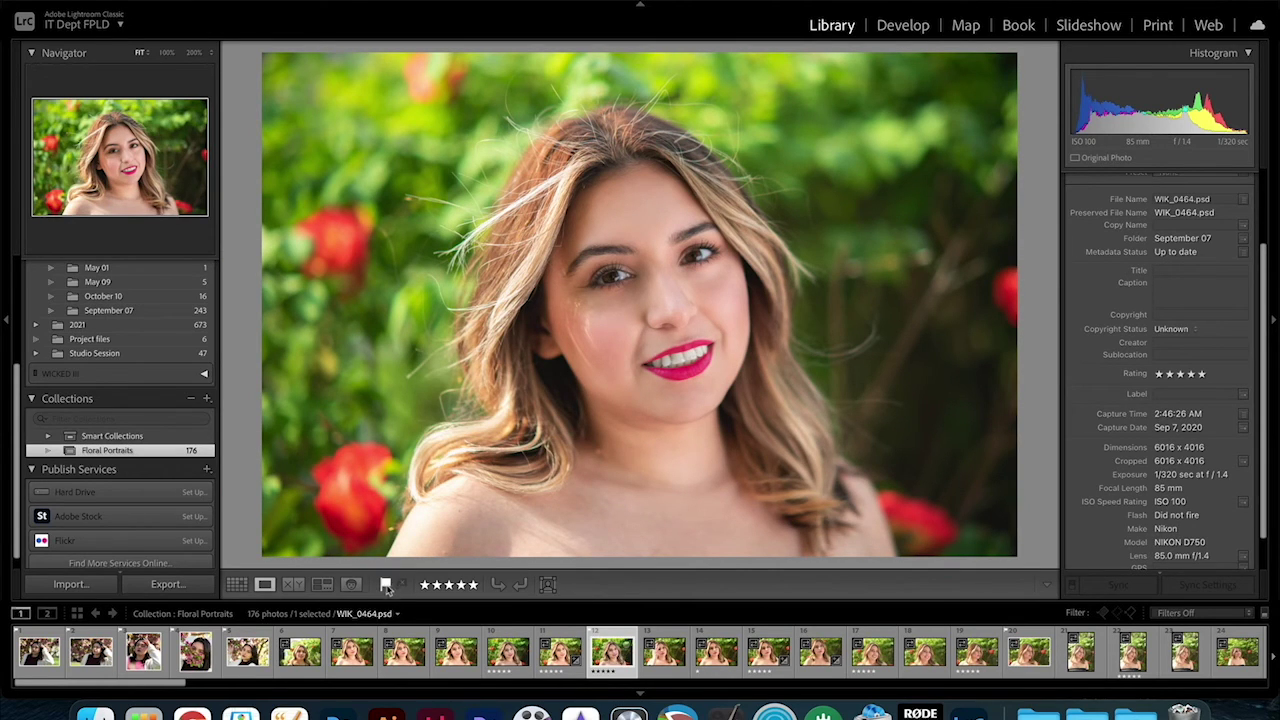
{"action": "key", "text": "Left"}
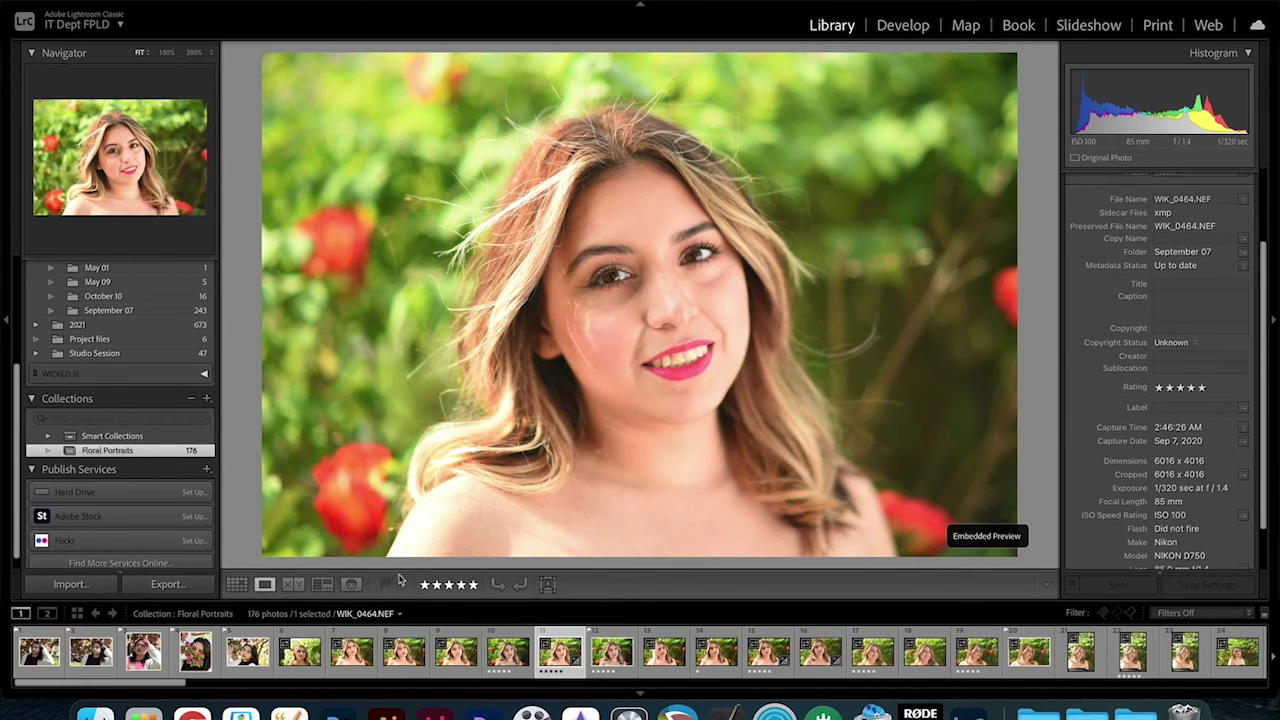
{"action": "left_click", "coordinate": [612, 655]}
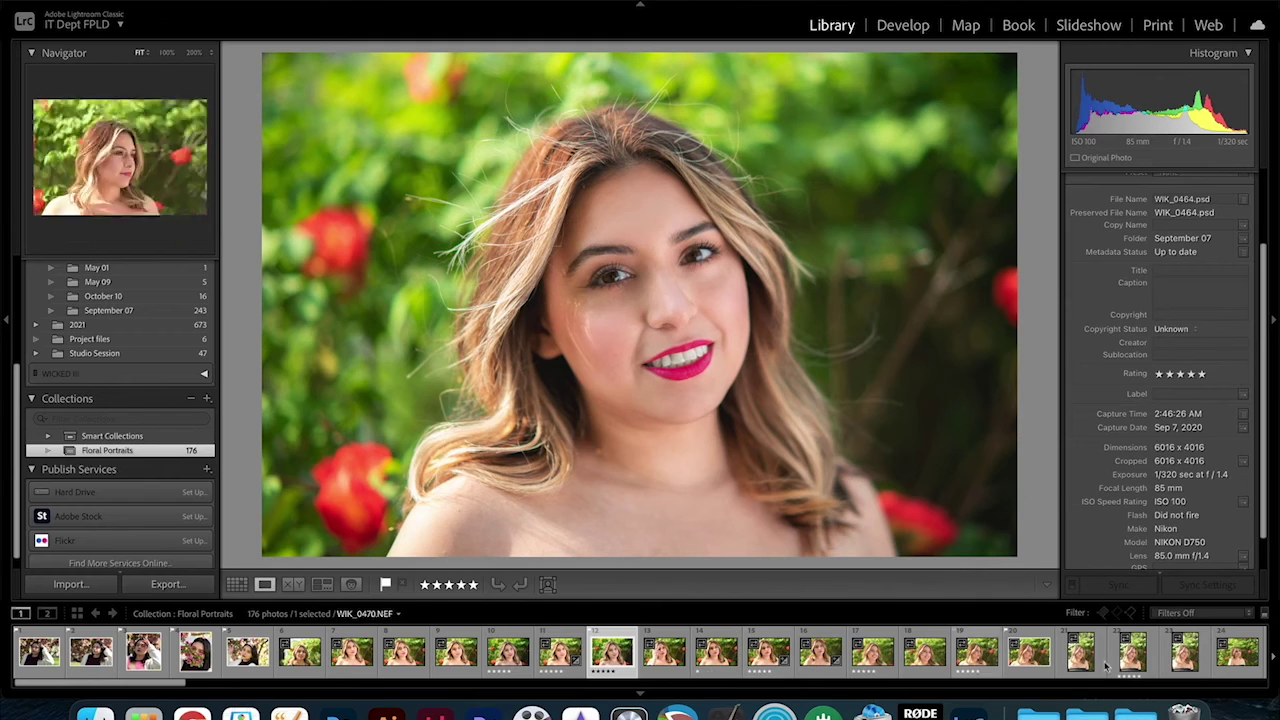
Filter the collection to Flagged photos and display the first one, AA 1.jpg.
{"action": "left_click", "coordinate": [1172, 612]}
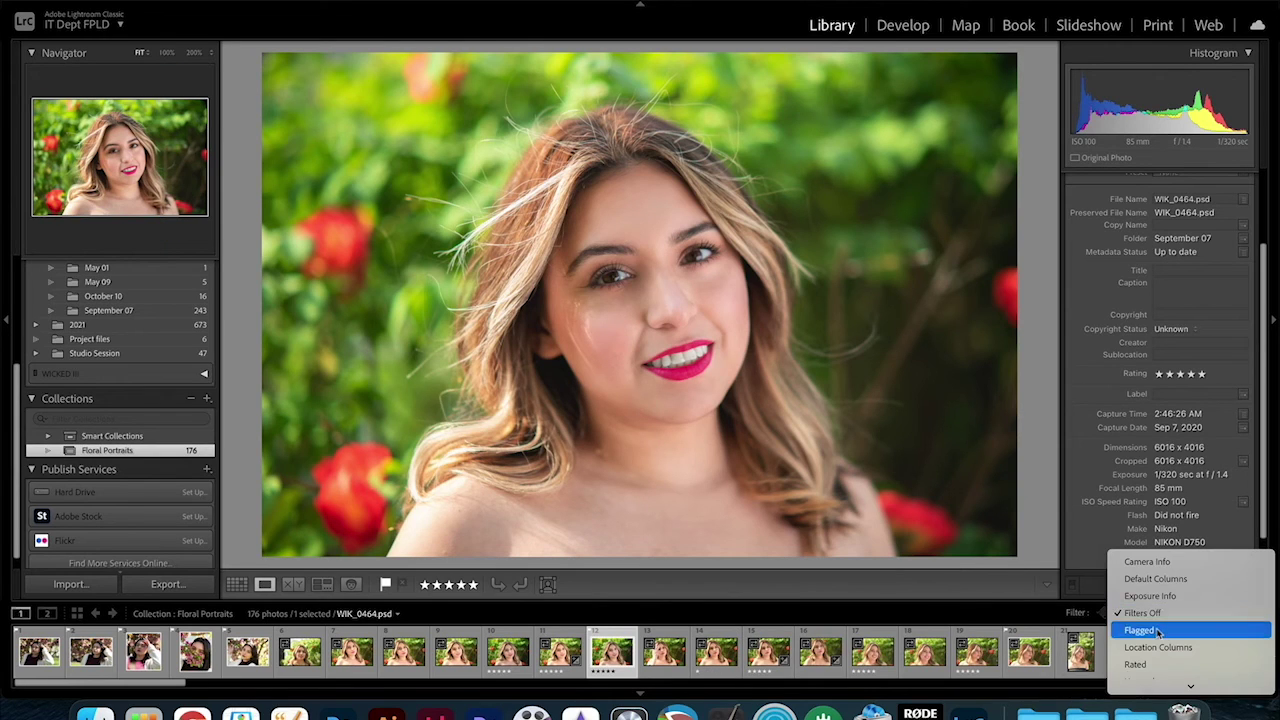
{"action": "left_click", "coordinate": [1163, 631]}
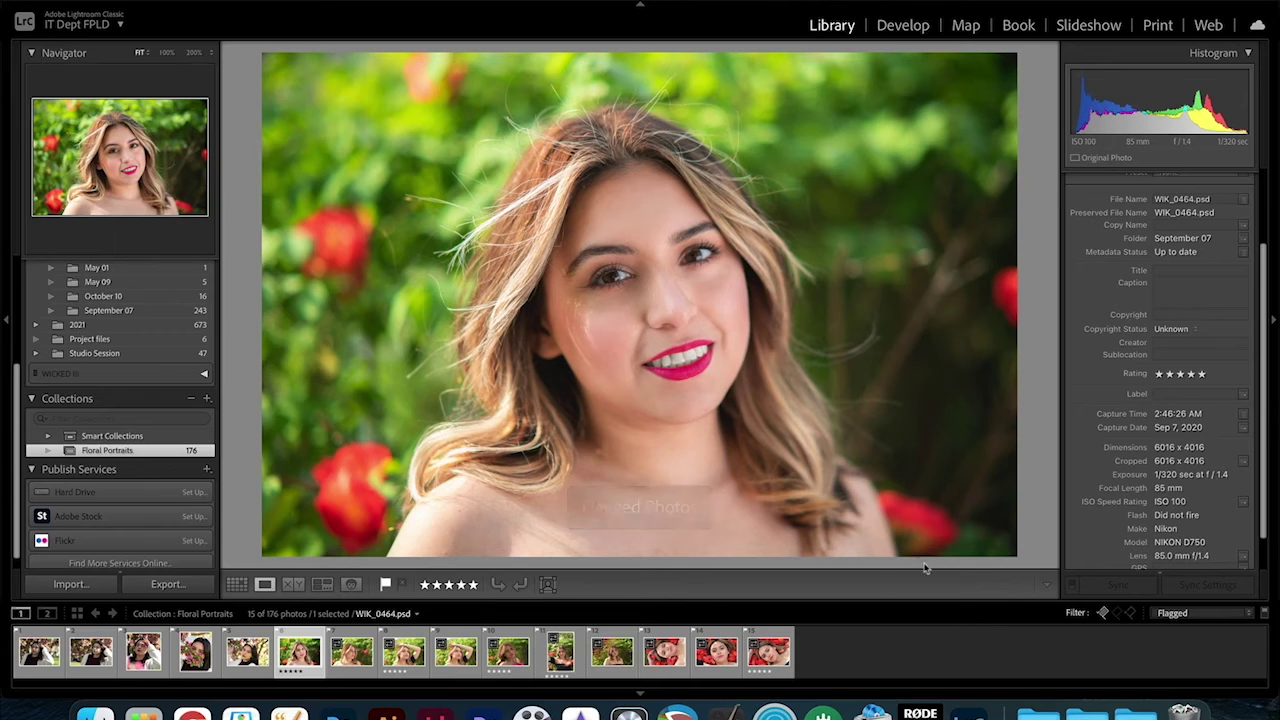
{"action": "left_click", "coordinate": [40, 652]}
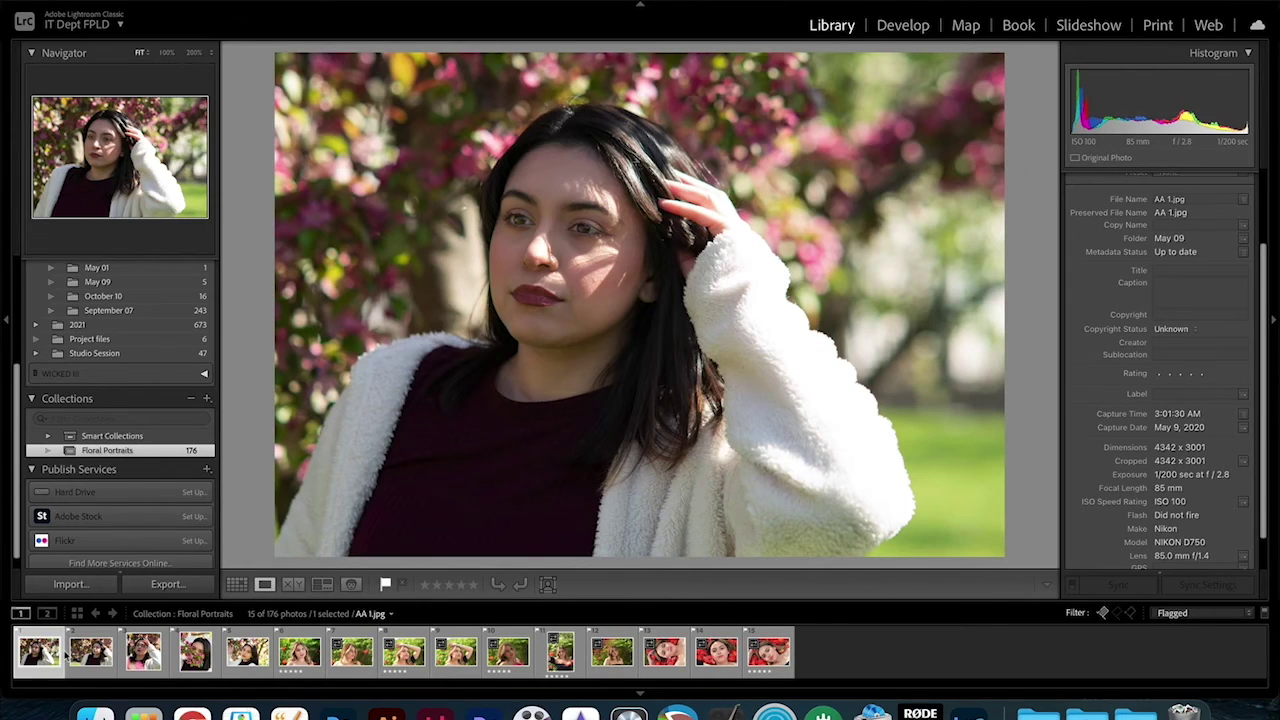
Browse forward through the flagged photos, from the blossom portraits to the red rose portraits.
{"action": "left_click", "coordinate": [165, 660]}
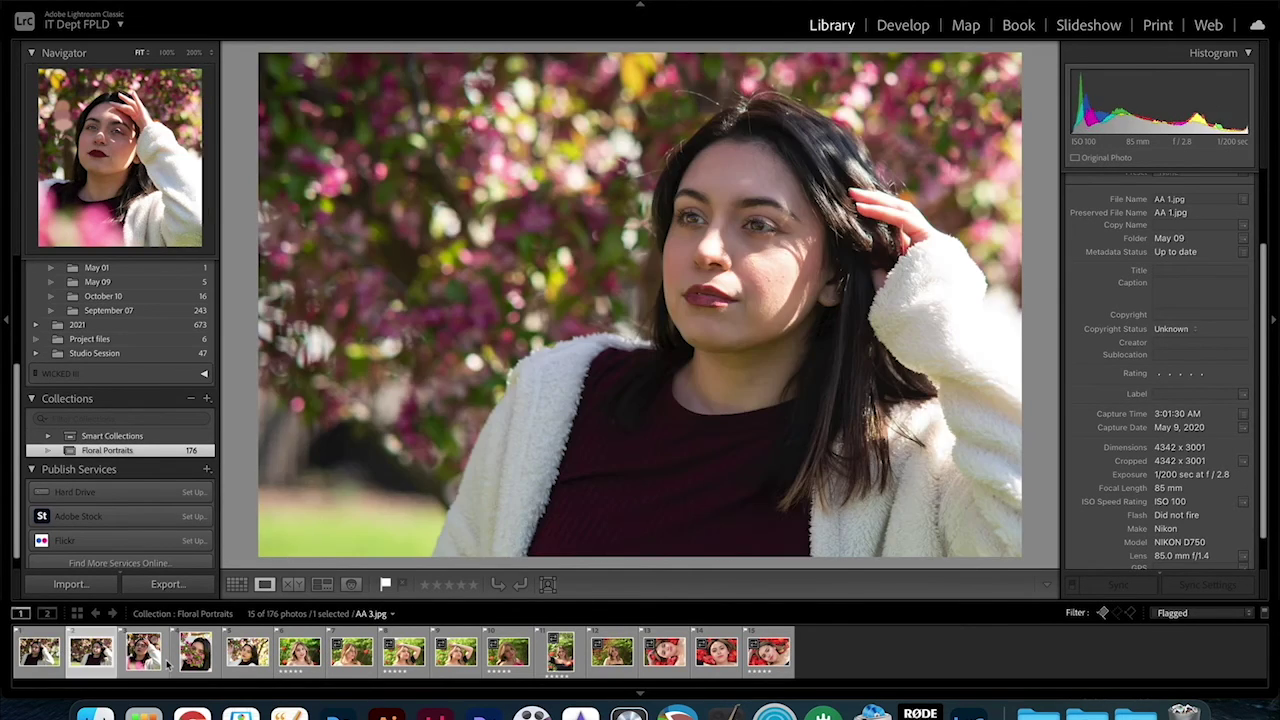
{"action": "key", "text": "Right"}
{"action": "key", "text": "Right"}
{"action": "key", "text": "Right"}
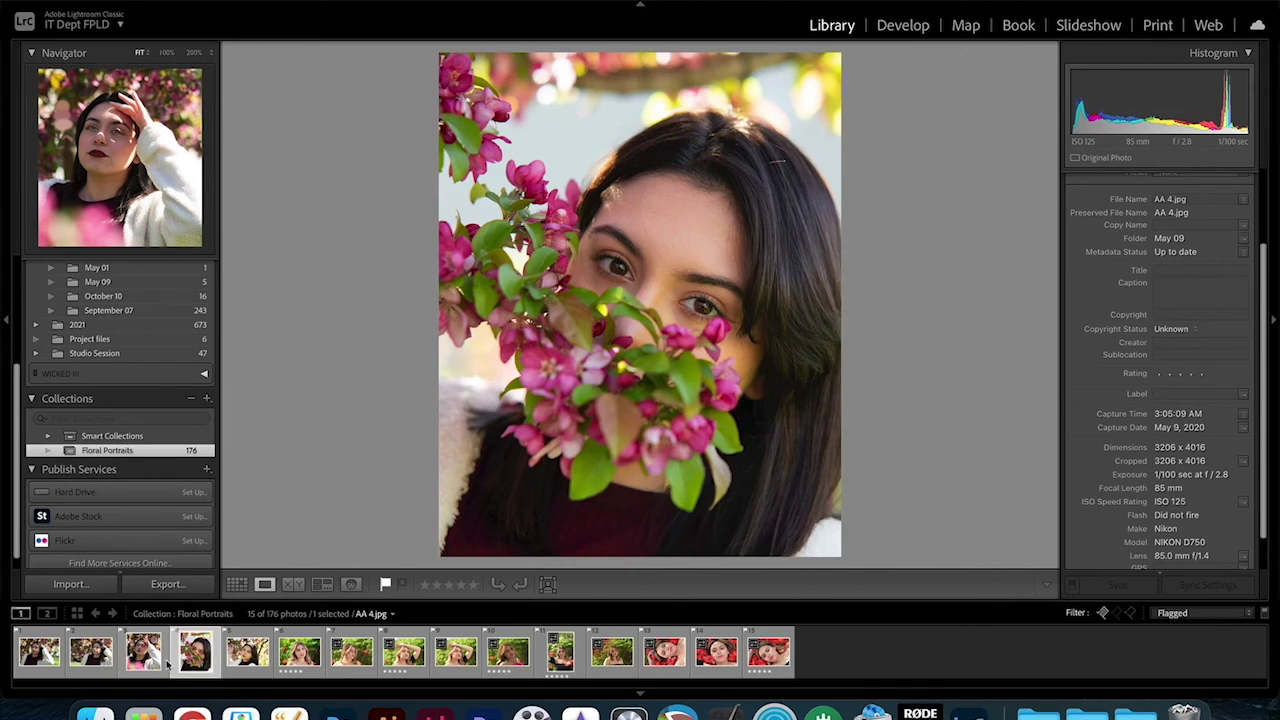
{"action": "key", "text": "Right"}
{"action": "key", "text": "Right"}
{"action": "key", "text": "Right"}
{"action": "key", "text": "Right"}
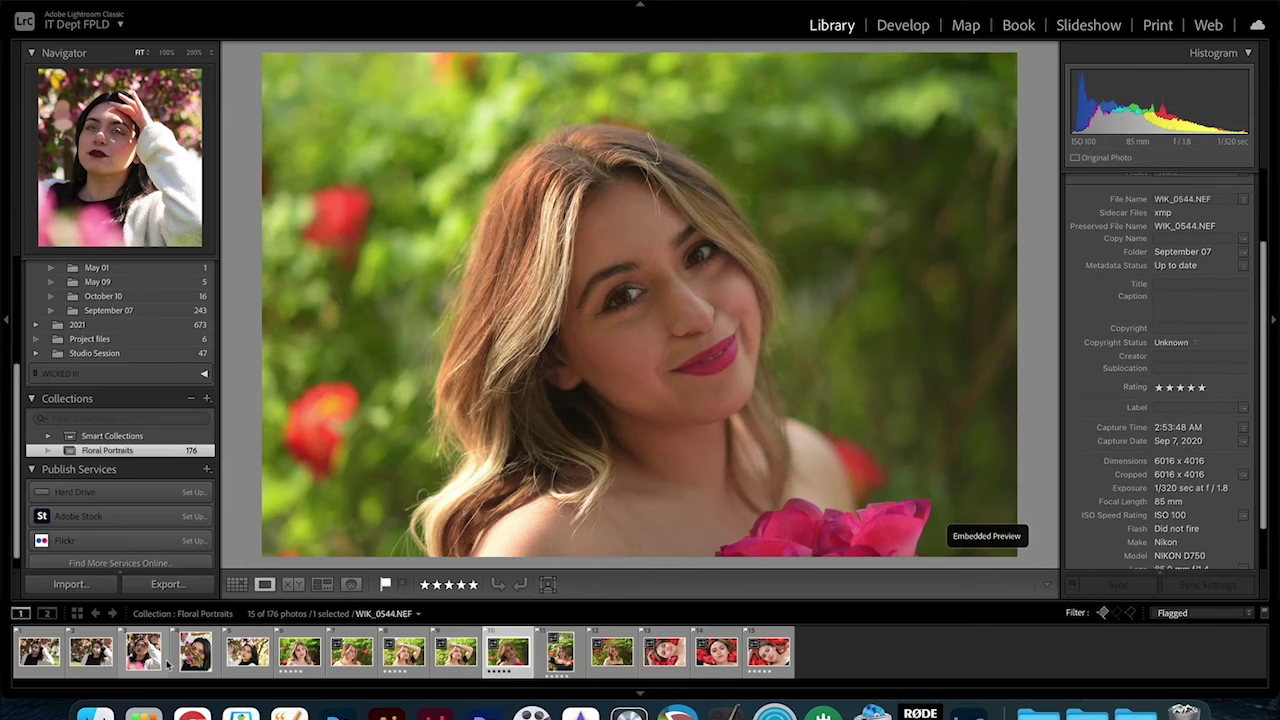
{"action": "key", "text": "Right"}
{"action": "key", "text": "Right"}
{"action": "key", "text": "Right"}
{"action": "key", "text": "Right"}
{"action": "key", "text": "Right"}
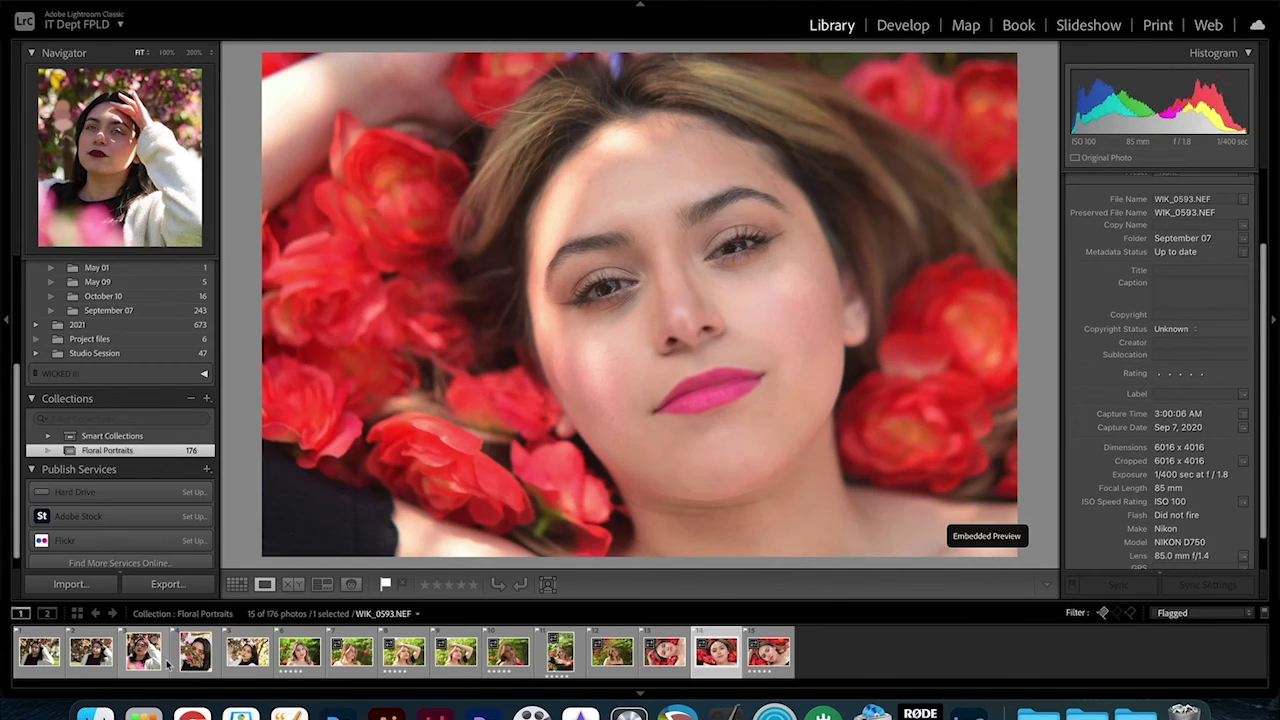
Go back through the flagged photos to AA 1.jpg, examine the face up close and return to the full image.
{"action": "key", "text": "Left"}
{"action": "key", "text": "Left"}
{"action": "key", "text": "Left"}
{"action": "key", "text": "Left"}
{"action": "key", "text": "Left"}
{"action": "key", "text": "Left"}
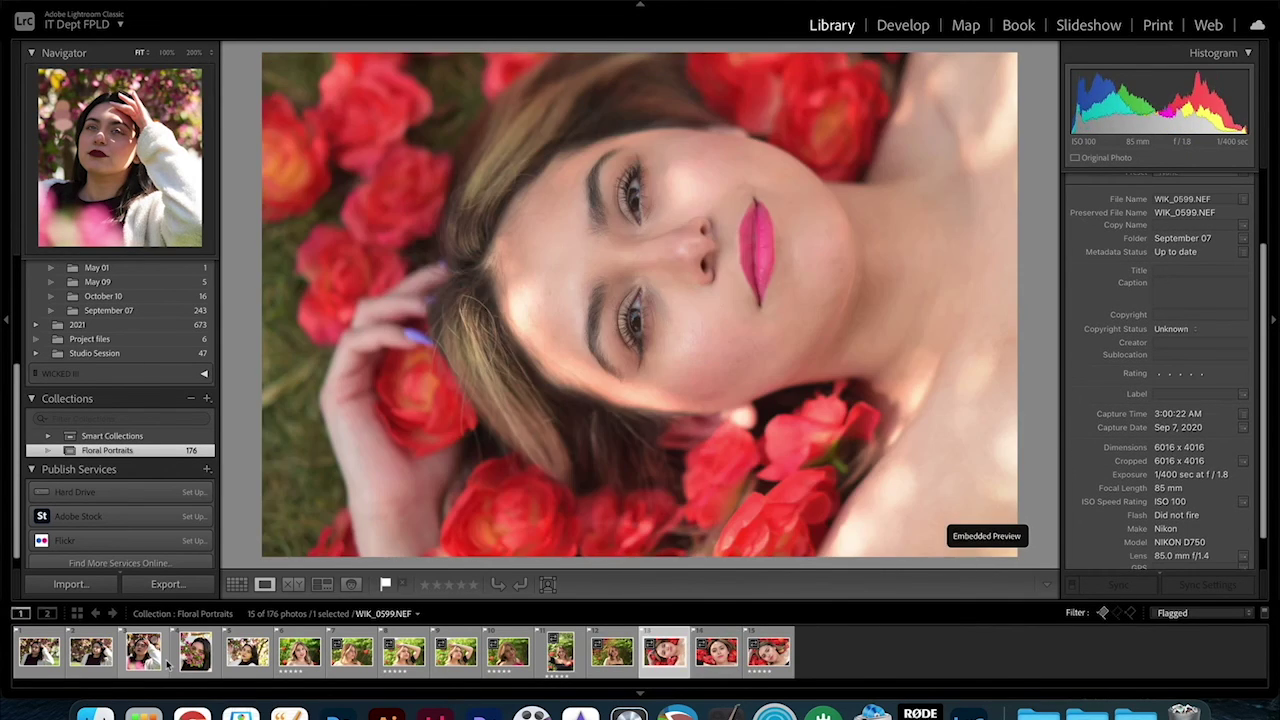
{"action": "key", "text": "Left"}
{"action": "key", "text": "Left"}
{"action": "key", "text": "Left"}
{"action": "key", "text": "Left"}
{"action": "key", "text": "Left"}
{"action": "key", "text": "Left"}
{"action": "key", "text": "Left"}
{"action": "key", "text": "Left"}
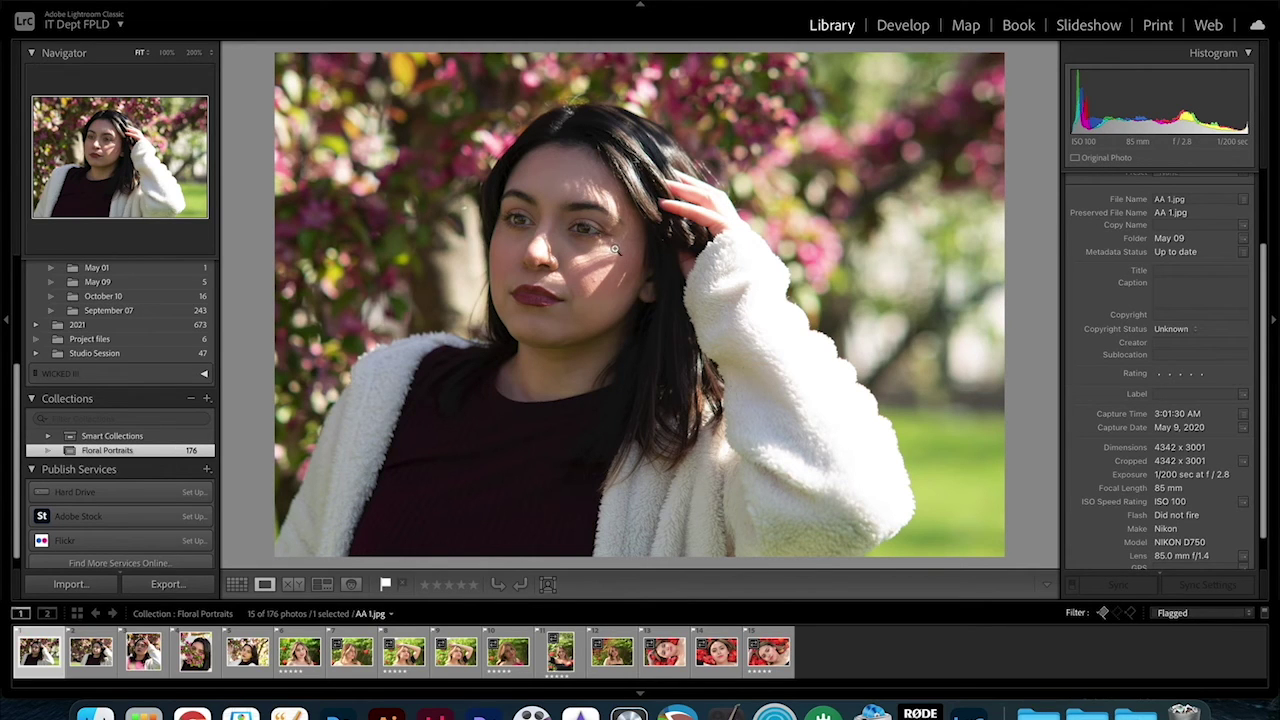
{"action": "left_click", "coordinate": [524, 244]}
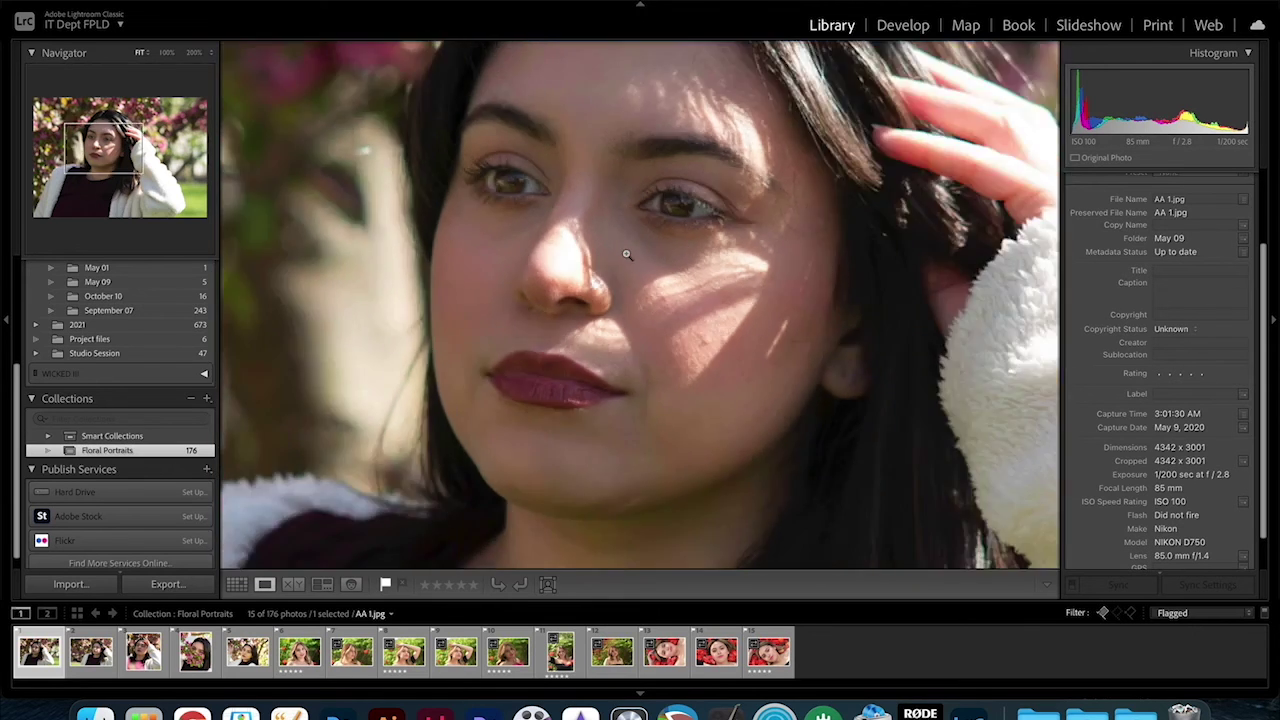
{"action": "left_click", "coordinate": [627, 254]}
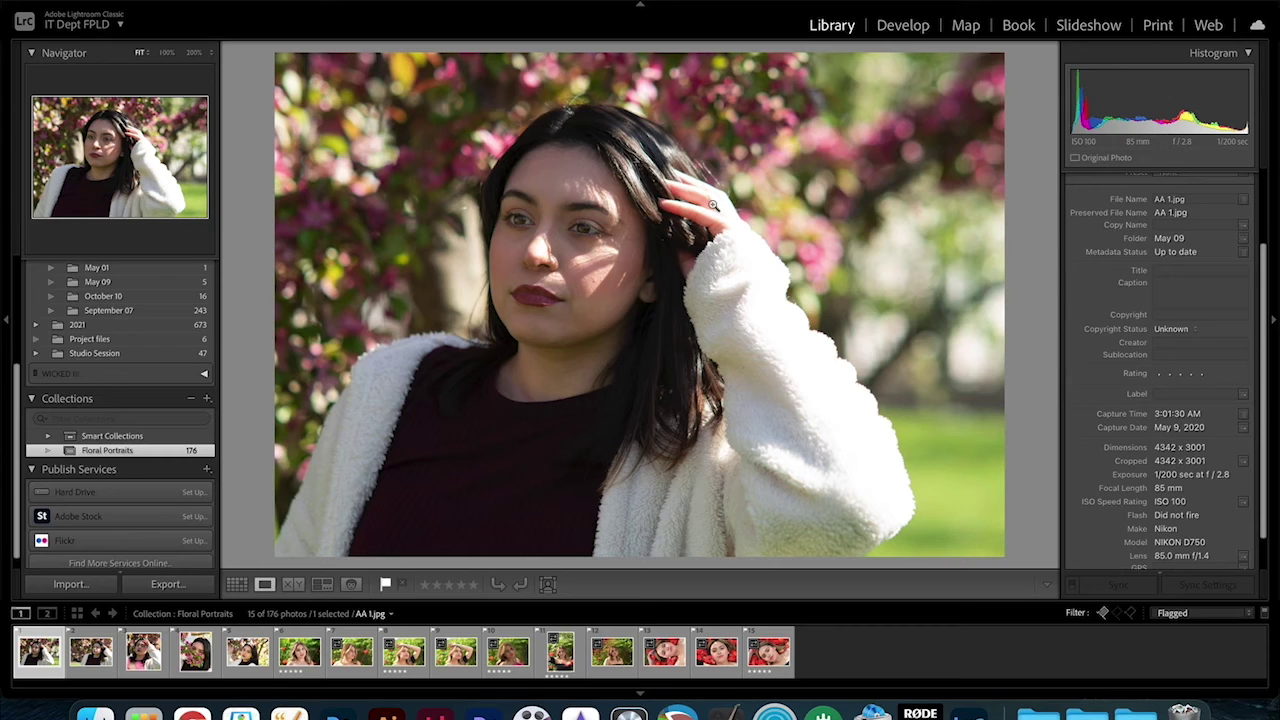
Open AA 1.jpg for developing and set its Shadows to +34 to lighten the dark areas moderately.
{"action": "left_click", "coordinate": [906, 30]}
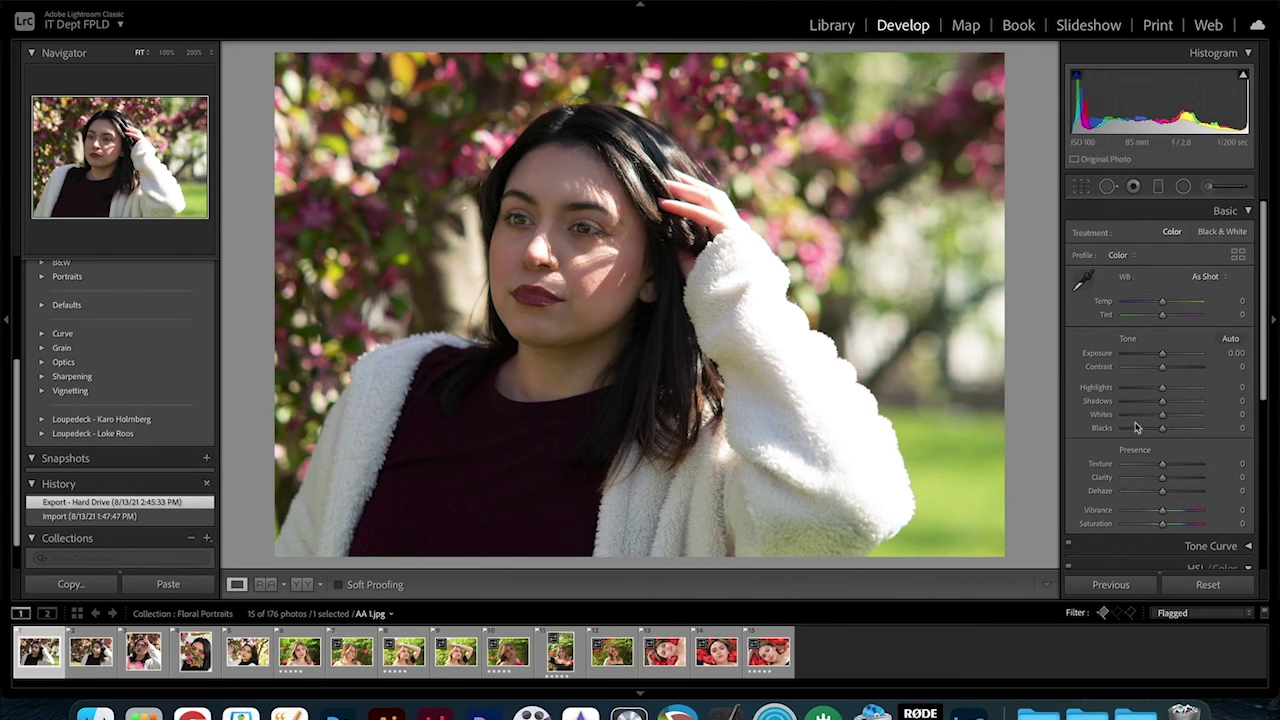
{"action": "left_click_drag", "start_coordinate": [1163, 405], "coordinate": [1194, 405]}
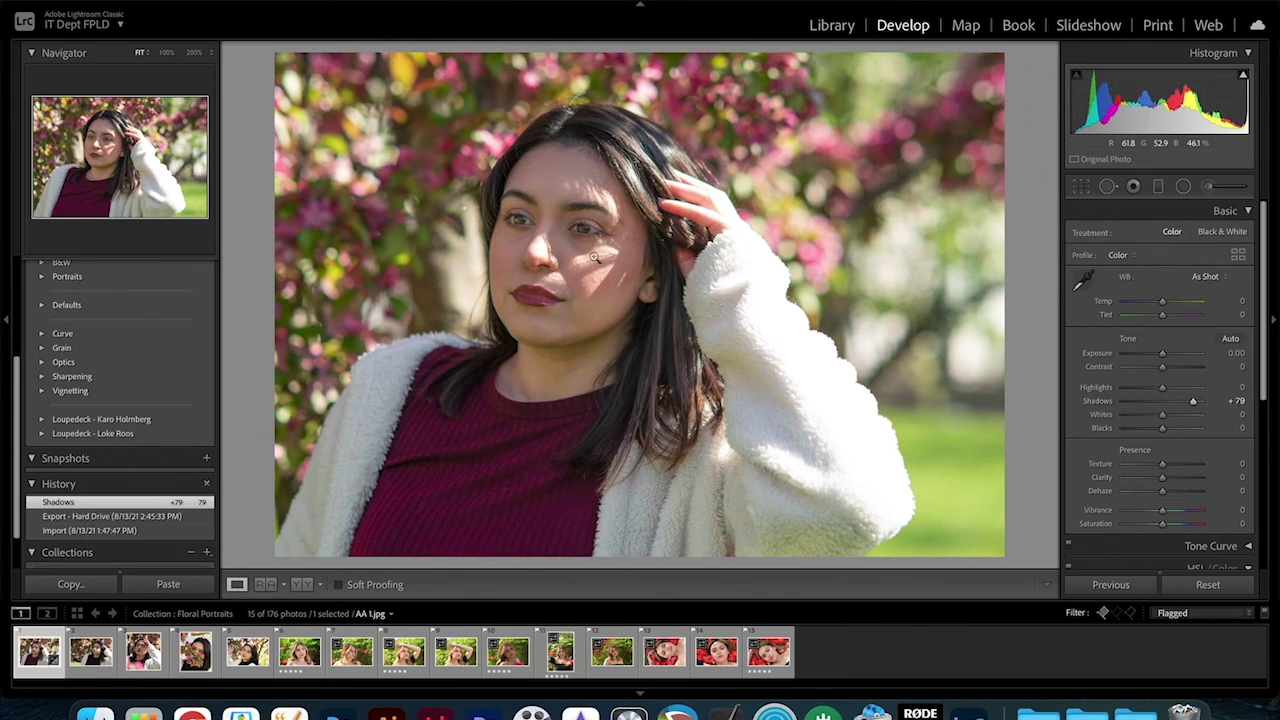
{"action": "left_click", "coordinate": [548, 255]}
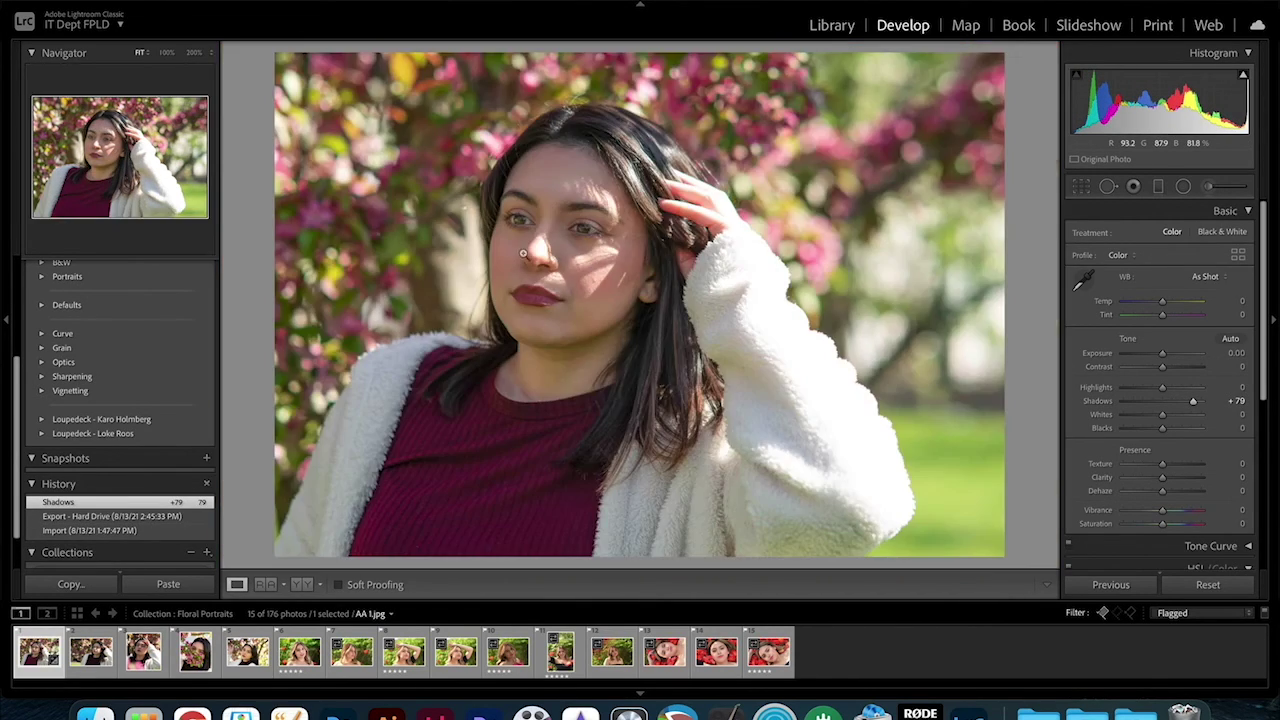
{"action": "left_click", "coordinate": [484, 240]}
{"action": "left_click_drag", "start_coordinate": [1192, 404], "coordinate": [1177, 407]}
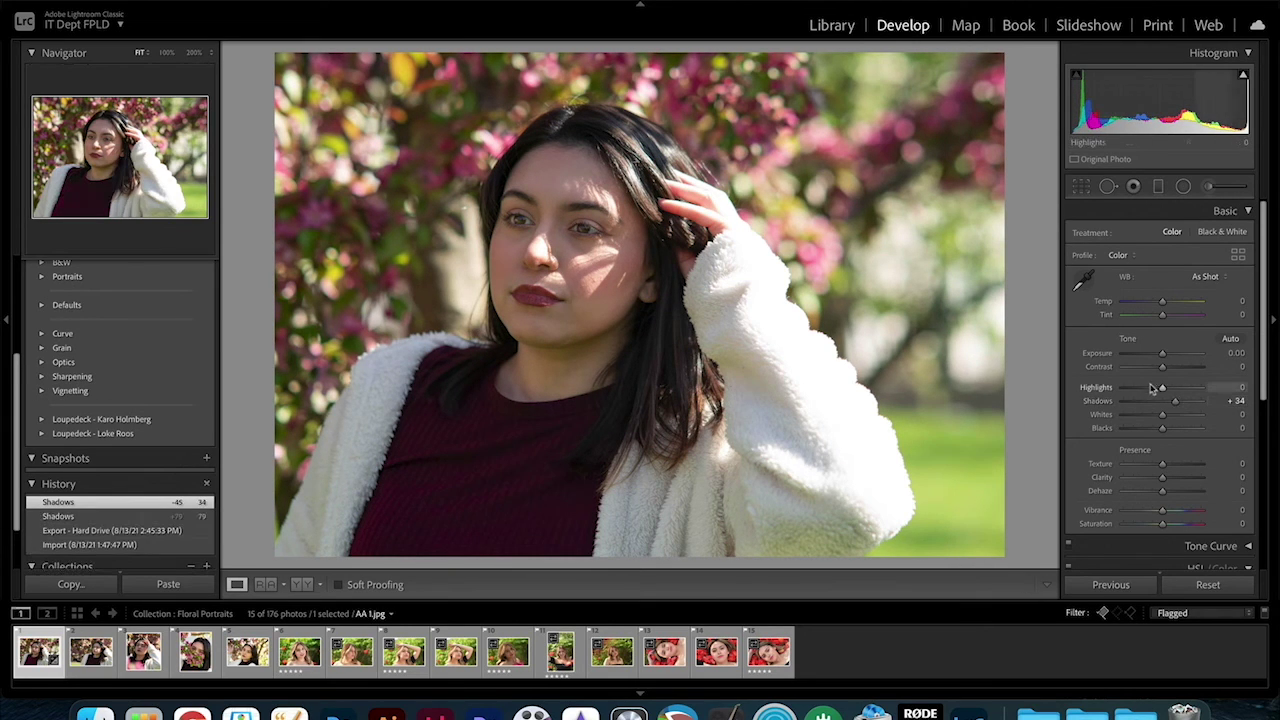
Set the Highlights of AA 1.jpg to -23 and check the bright patches on the face at 200%.
{"action": "left_click_drag", "start_coordinate": [1164, 392], "coordinate": [1157, 394]}
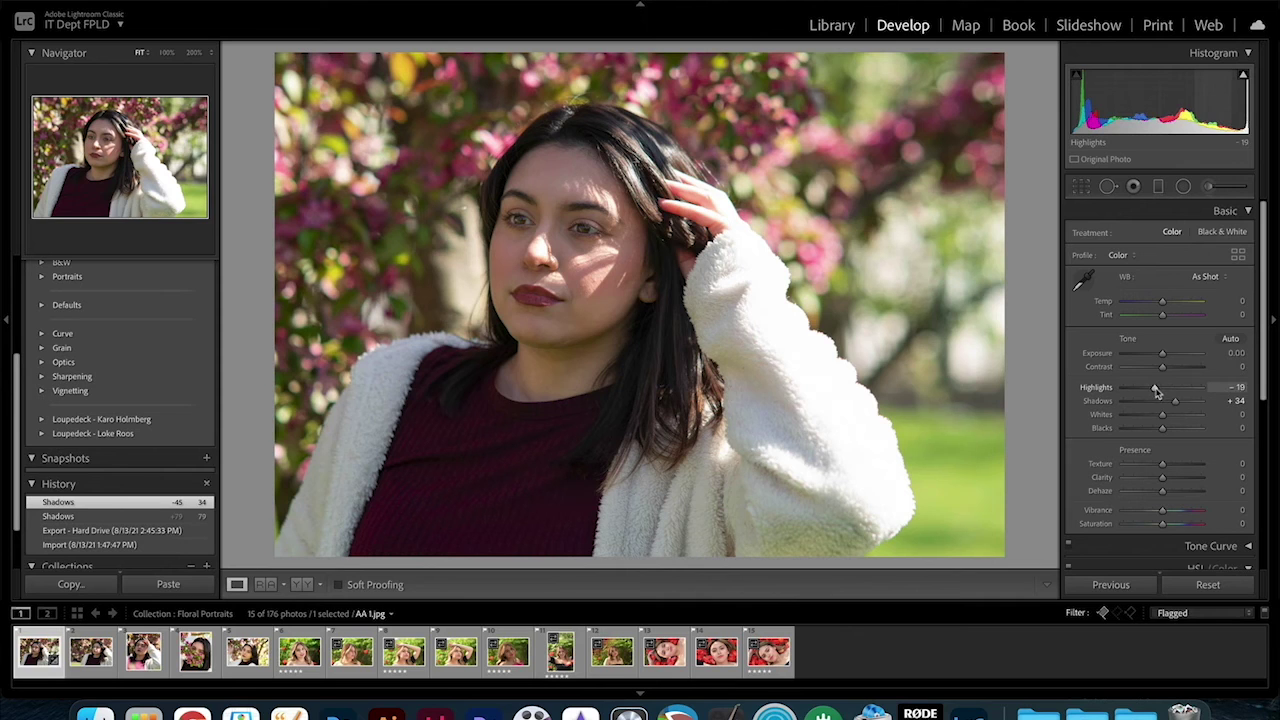
{"action": "left_click", "coordinate": [566, 280]}
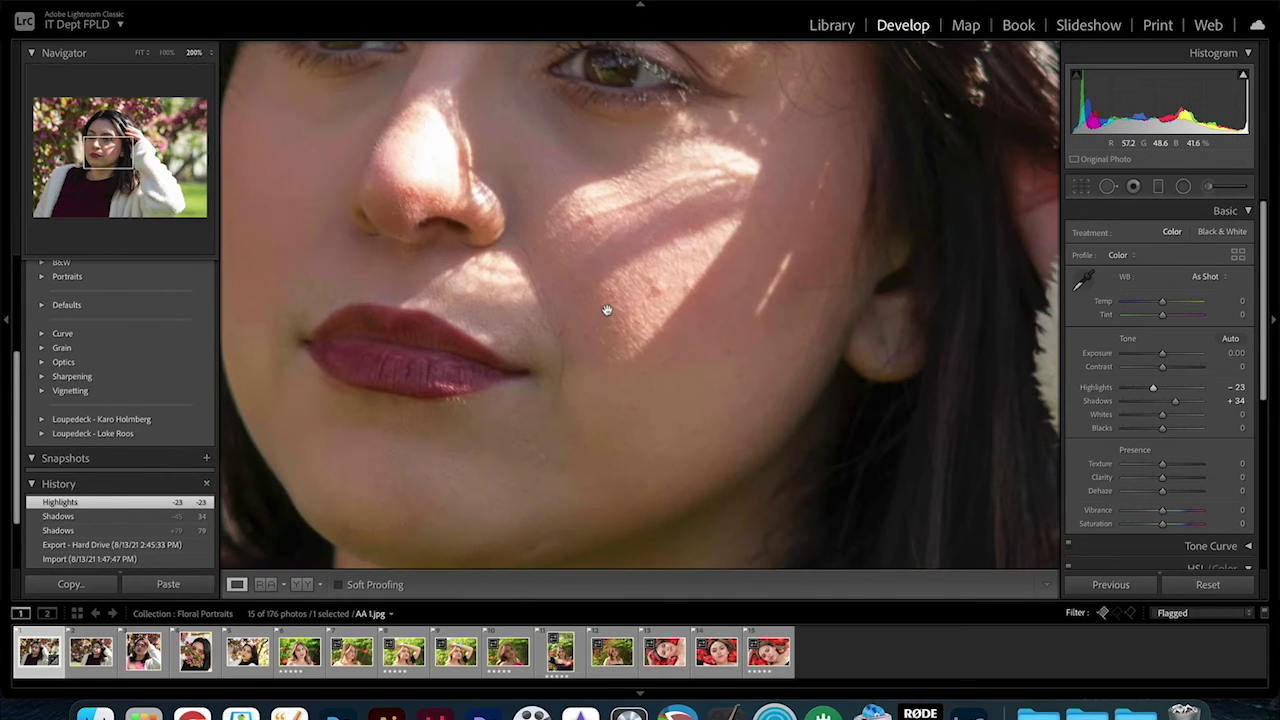
{"action": "left_click", "coordinate": [588, 252]}
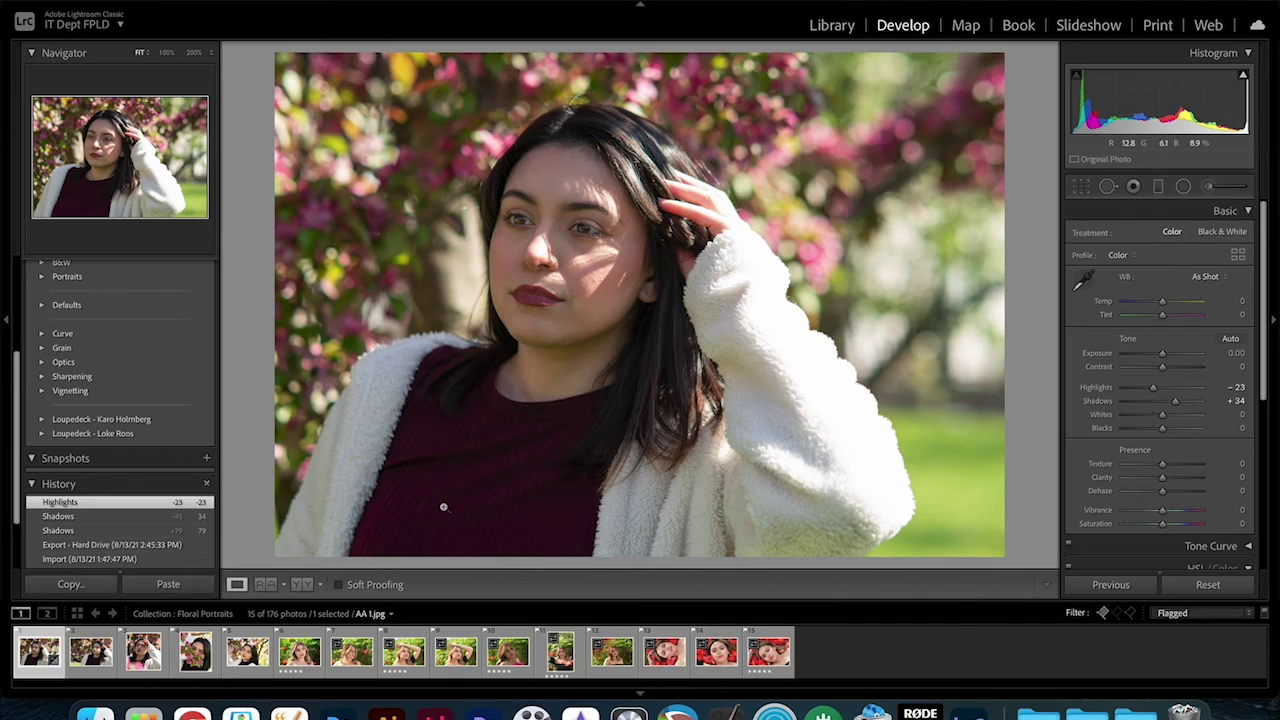
Check the face in AA2.jpg at 200%, and set the photo's Shadows to +24 and Highlights to -18.
{"action": "left_click", "coordinate": [95, 655]}
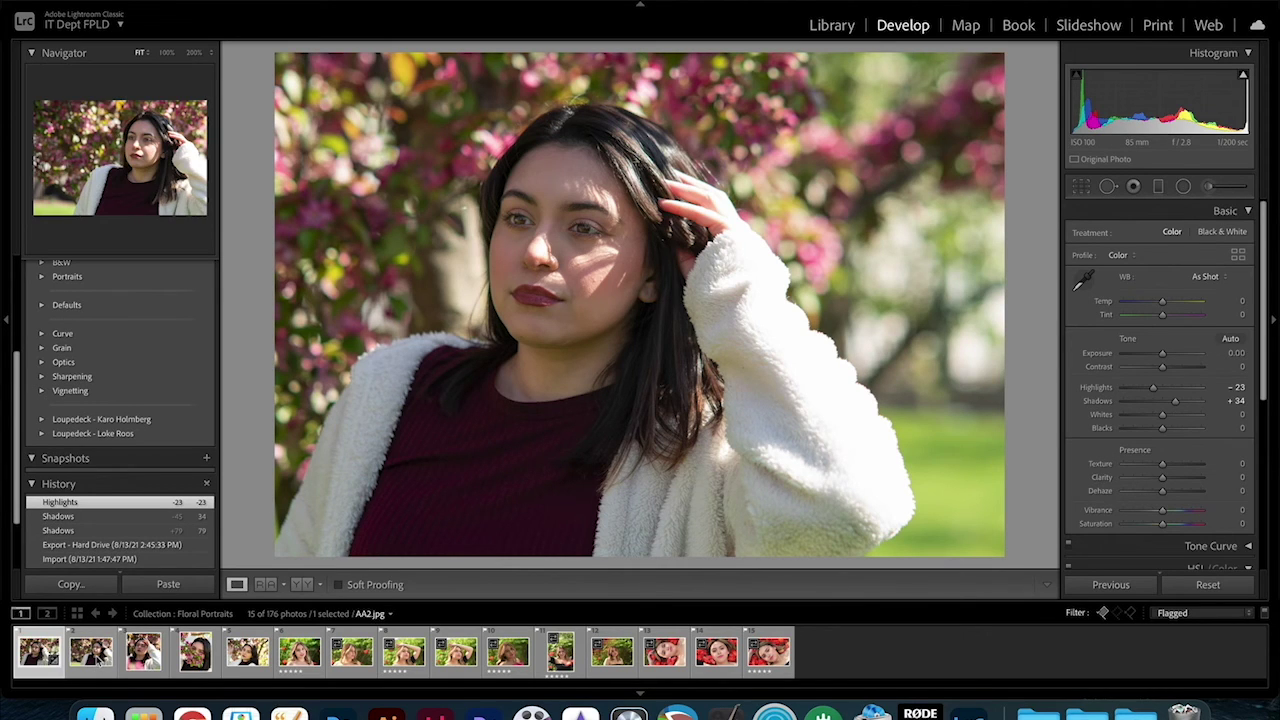
{"action": "left_click", "coordinate": [91, 652]}
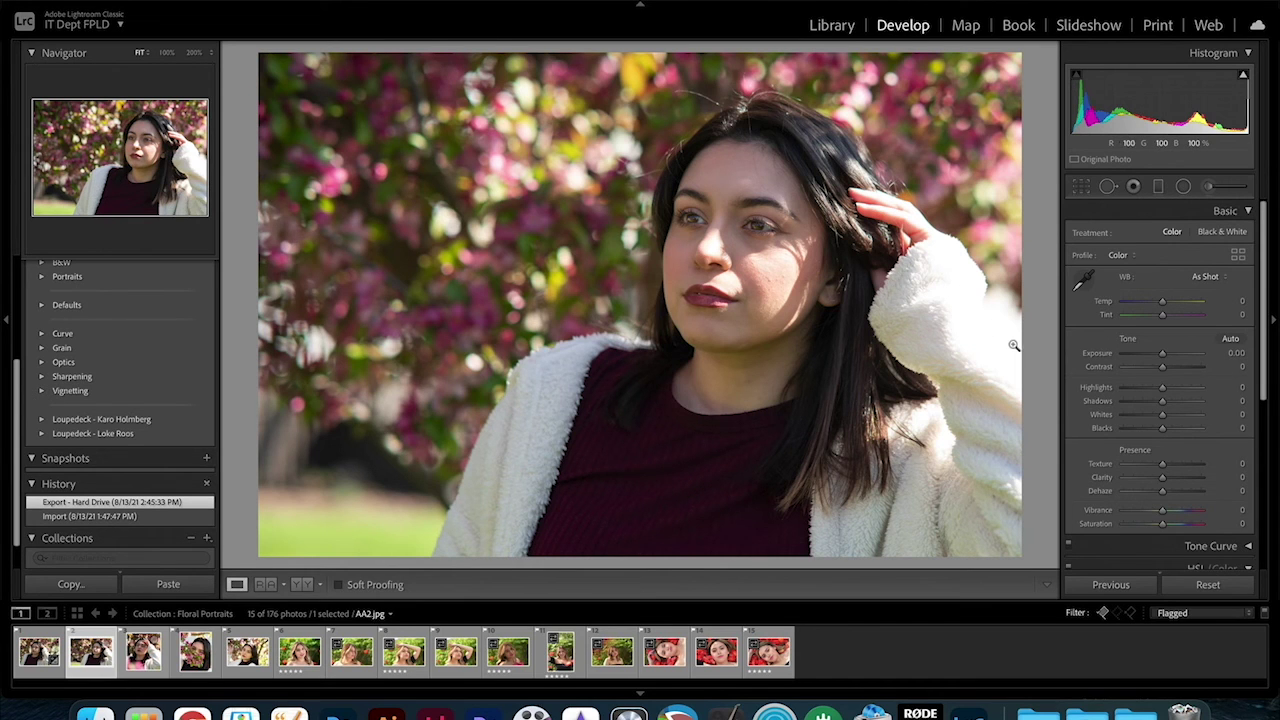
{"action": "left_click", "coordinate": [687, 235]}
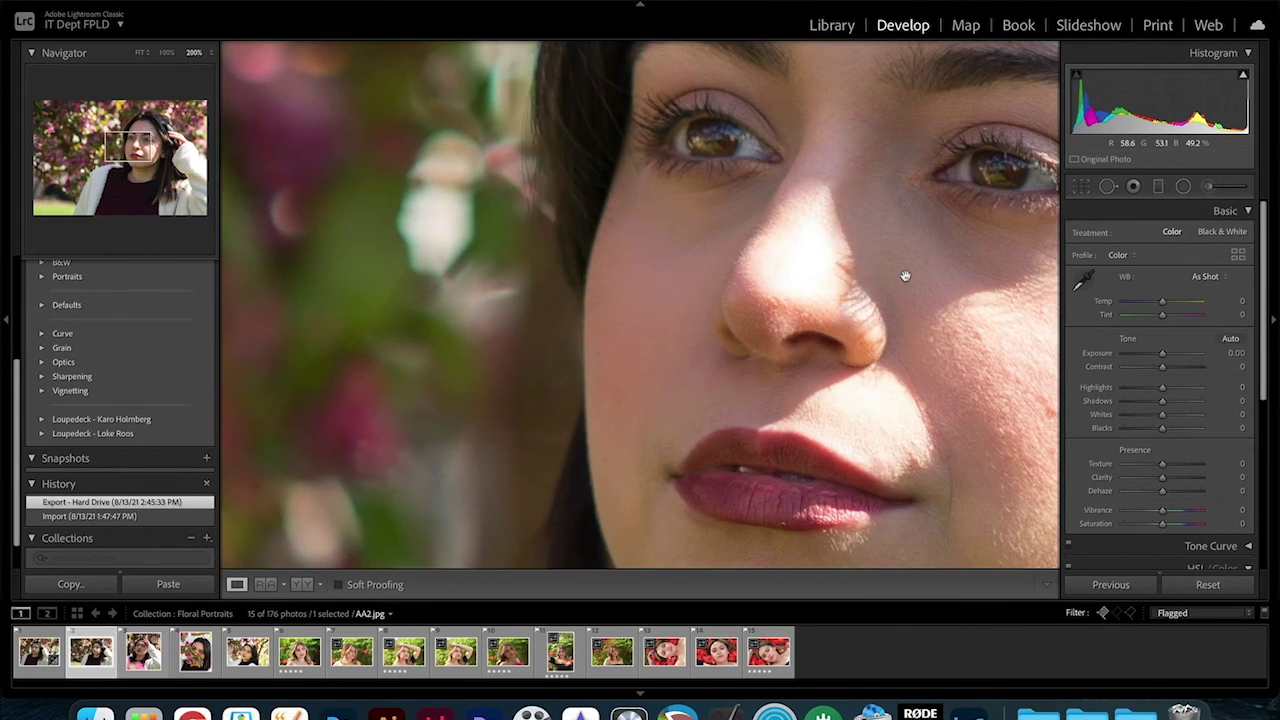
{"action": "left_click_drag", "start_coordinate": [905, 277], "coordinate": [702, 218]}
{"action": "left_click", "coordinate": [754, 172]}
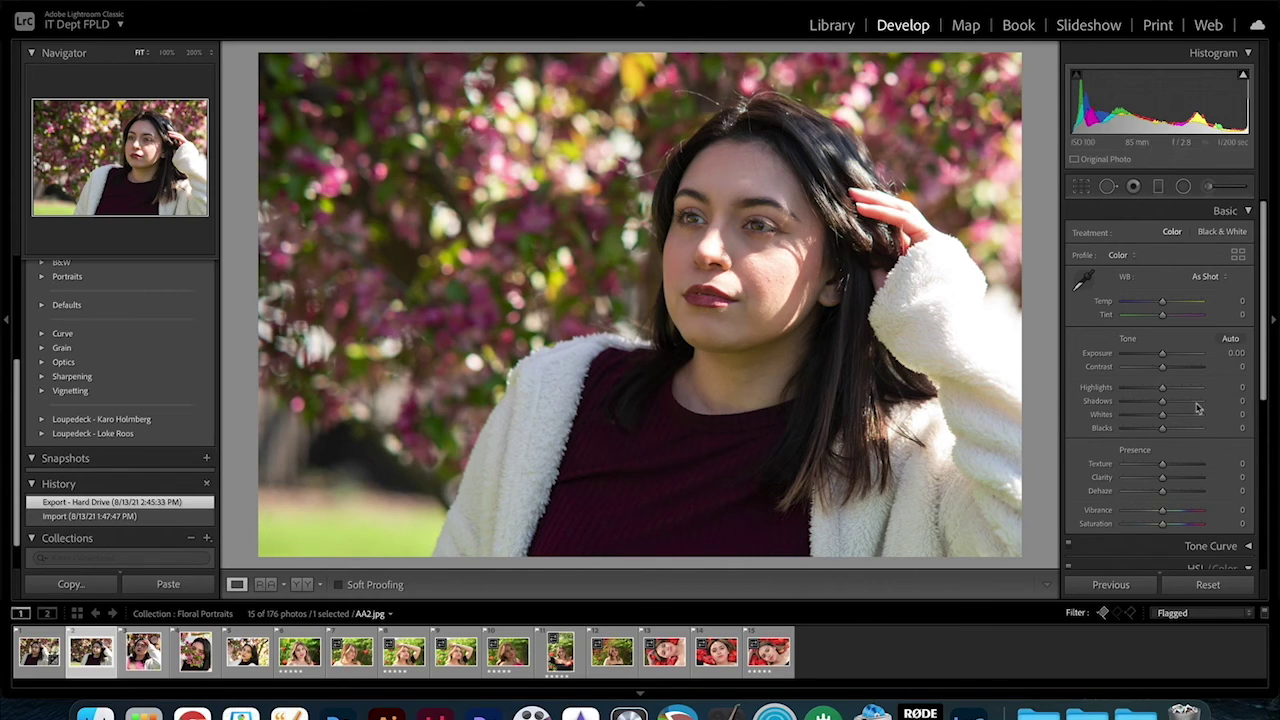
{"action": "scroll", "coordinate": [1165, 407], "scroll_direction": "up", "scroll_amount": 20}
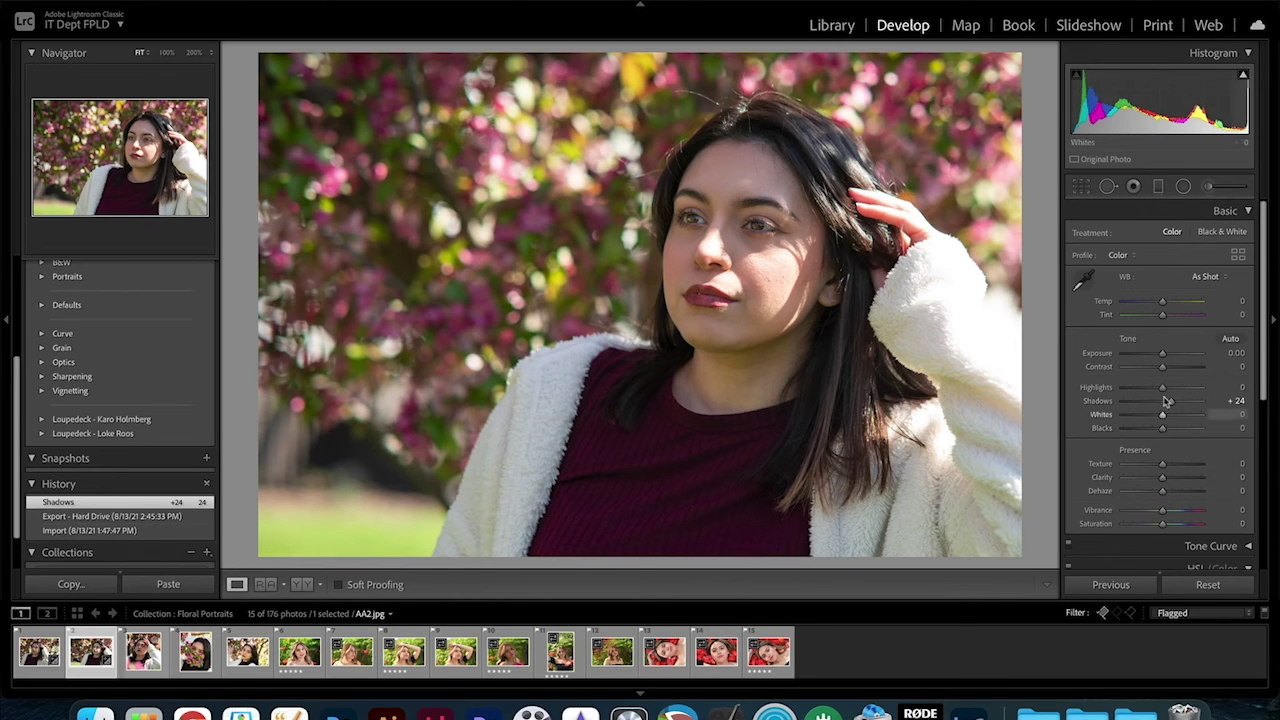
{"action": "scroll", "coordinate": [1163, 392], "scroll_direction": "down", "scroll_amount": 18}
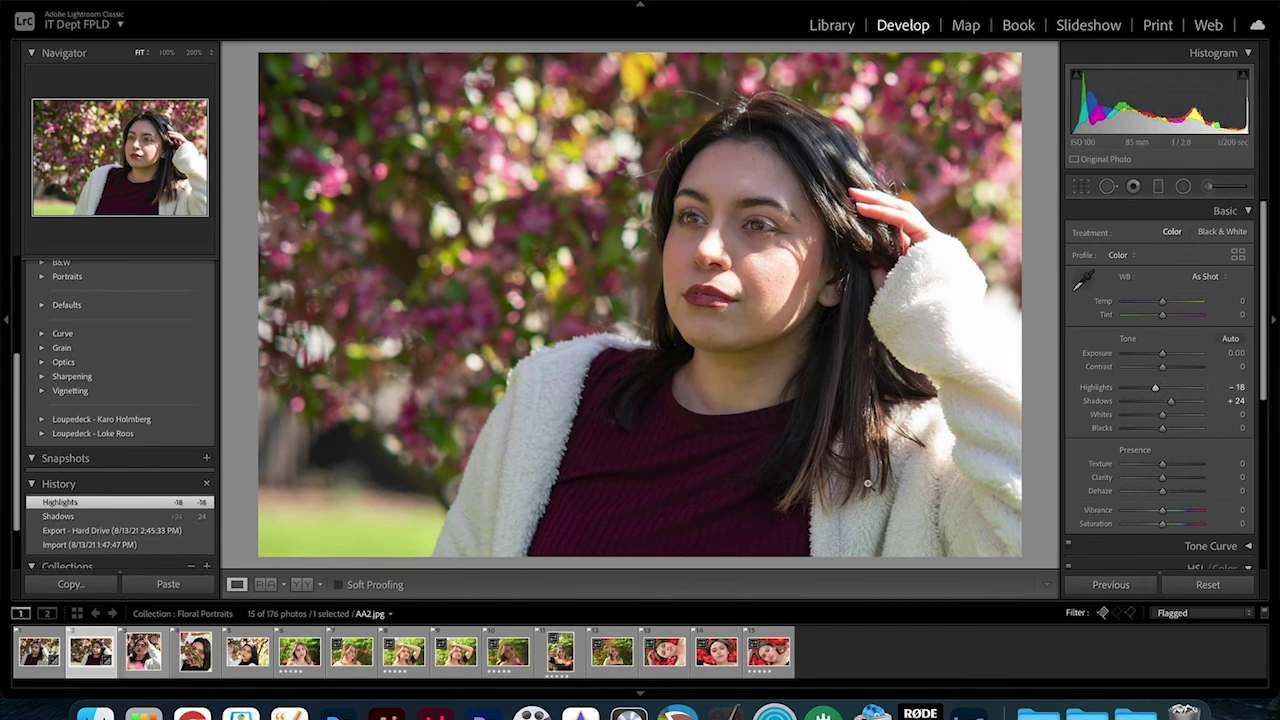
Open AA 3.jpg and examine the face, eyes, forehead and raised hand at 200%, returning to the full image.
{"action": "left_click", "coordinate": [143, 652]}
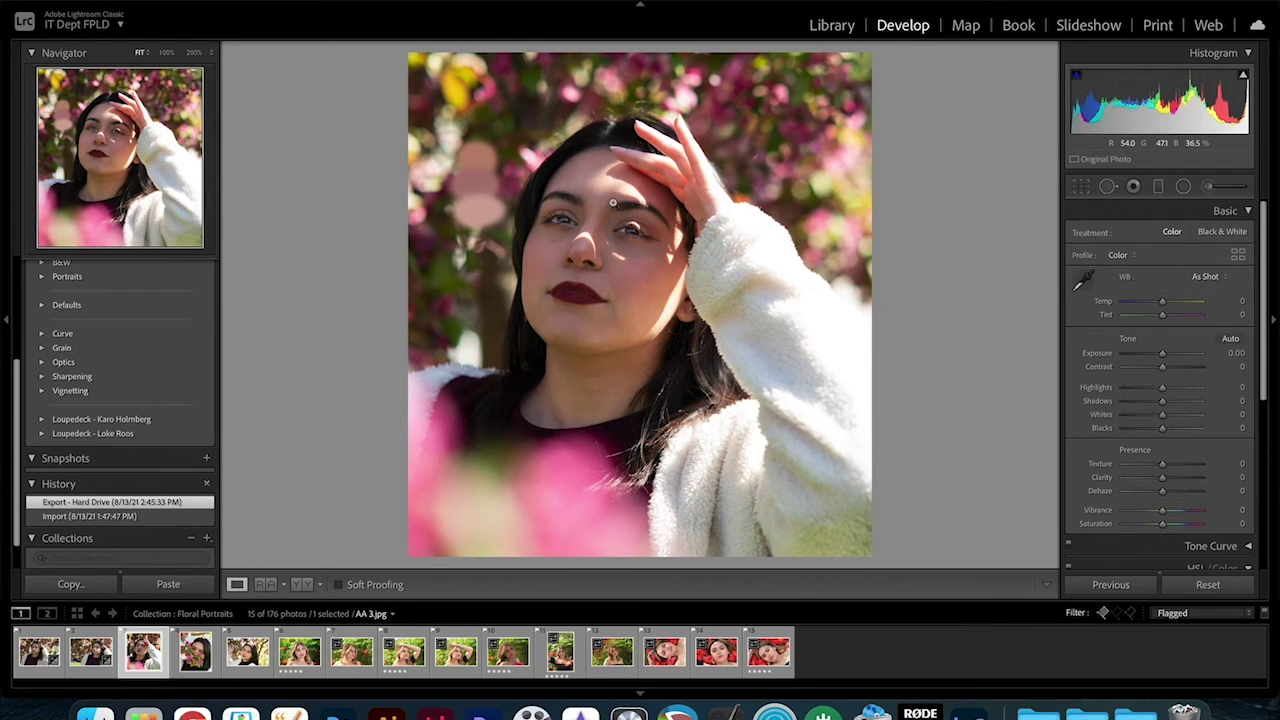
{"action": "left_click", "coordinate": [589, 259]}
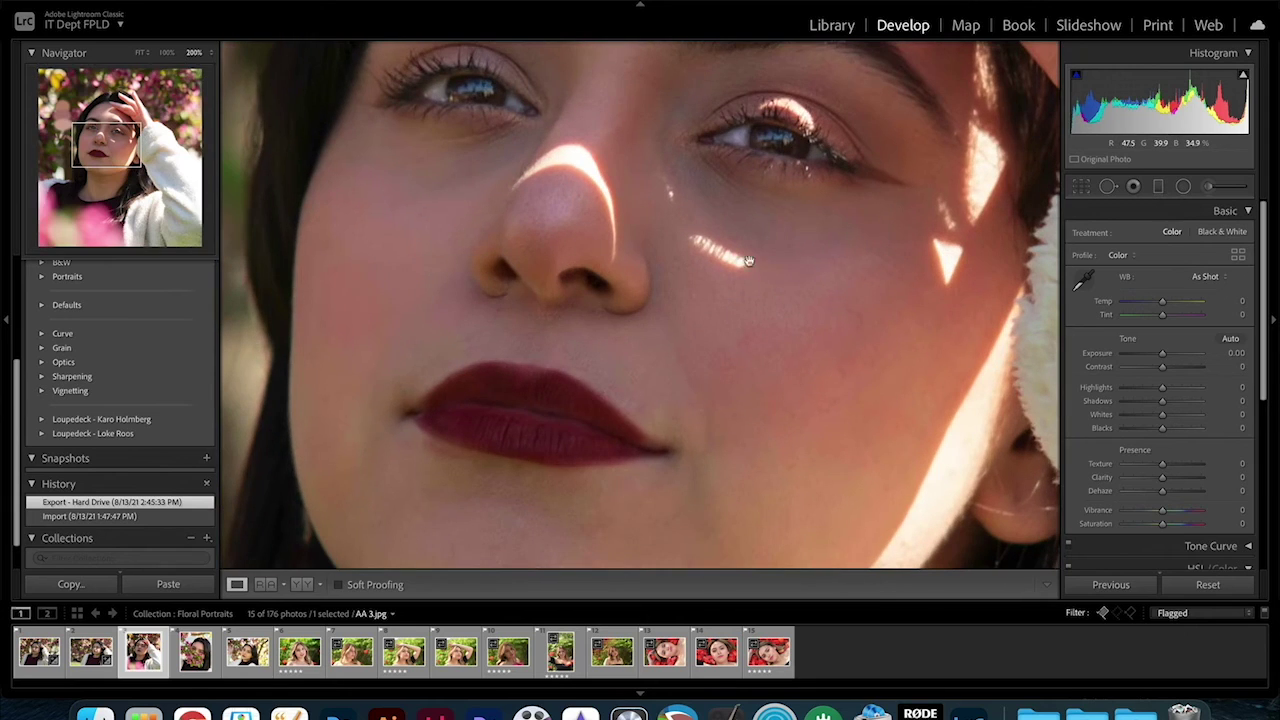
{"action": "left_click", "coordinate": [675, 148]}
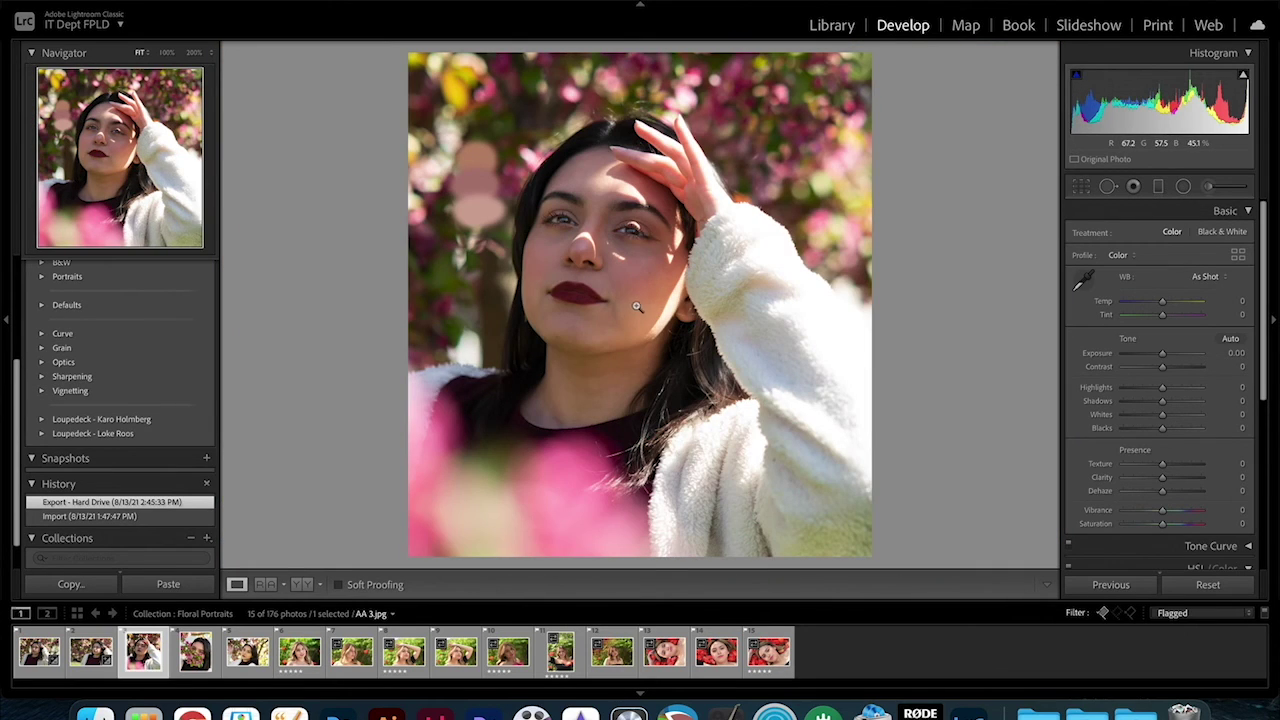
{"action": "left_click", "coordinate": [598, 228]}
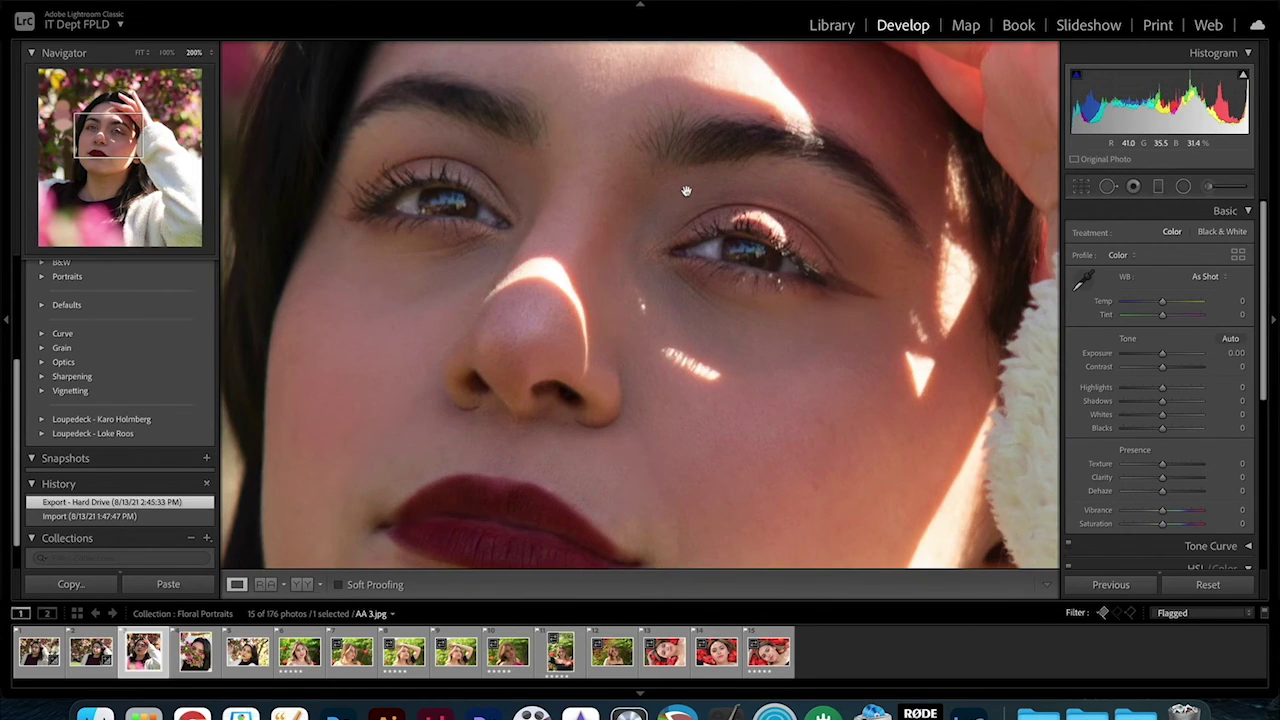
{"action": "left_click", "coordinate": [678, 193]}
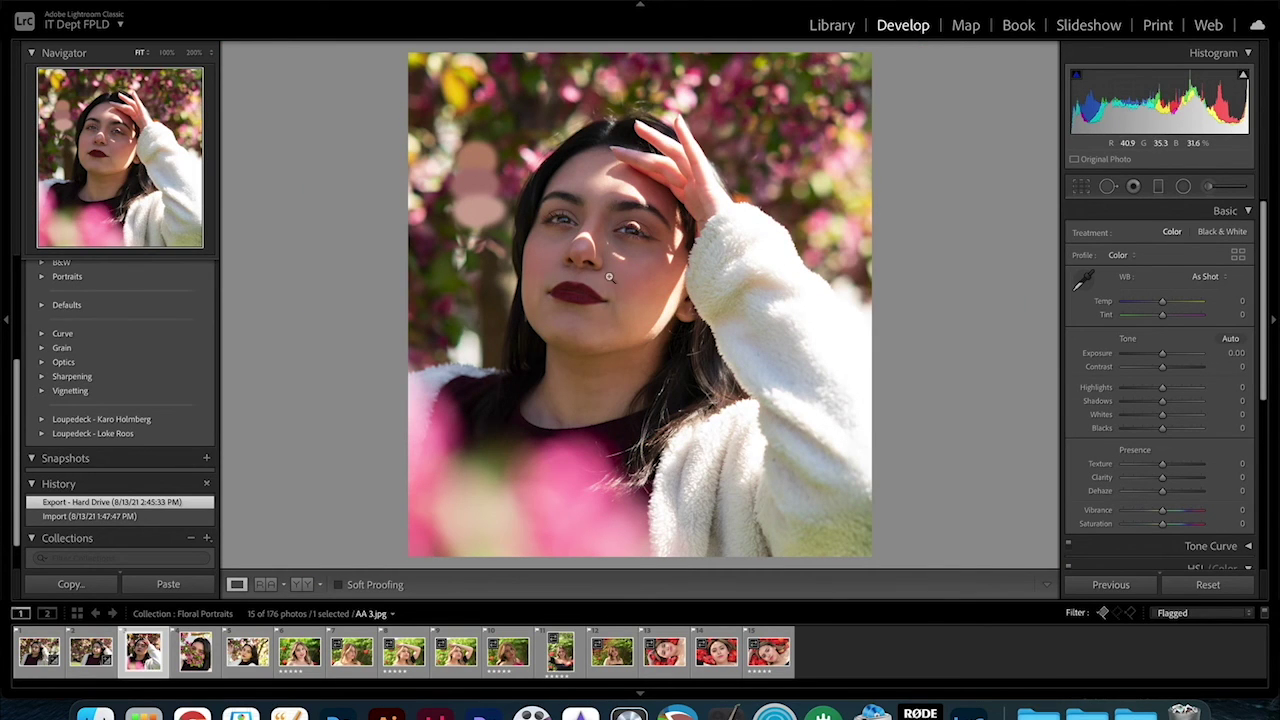
{"action": "left_click", "coordinate": [579, 244]}
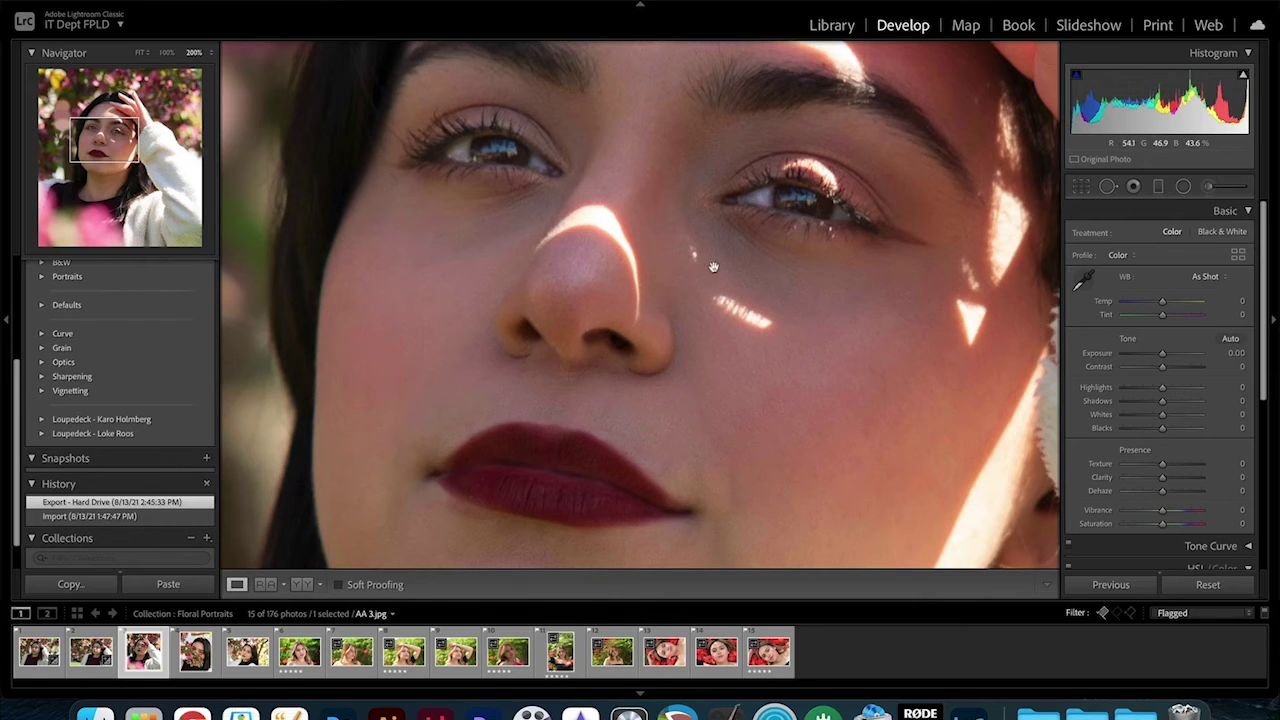
{"action": "scroll", "coordinate": [664, 261], "scroll_direction": "up", "scroll_amount": 5}
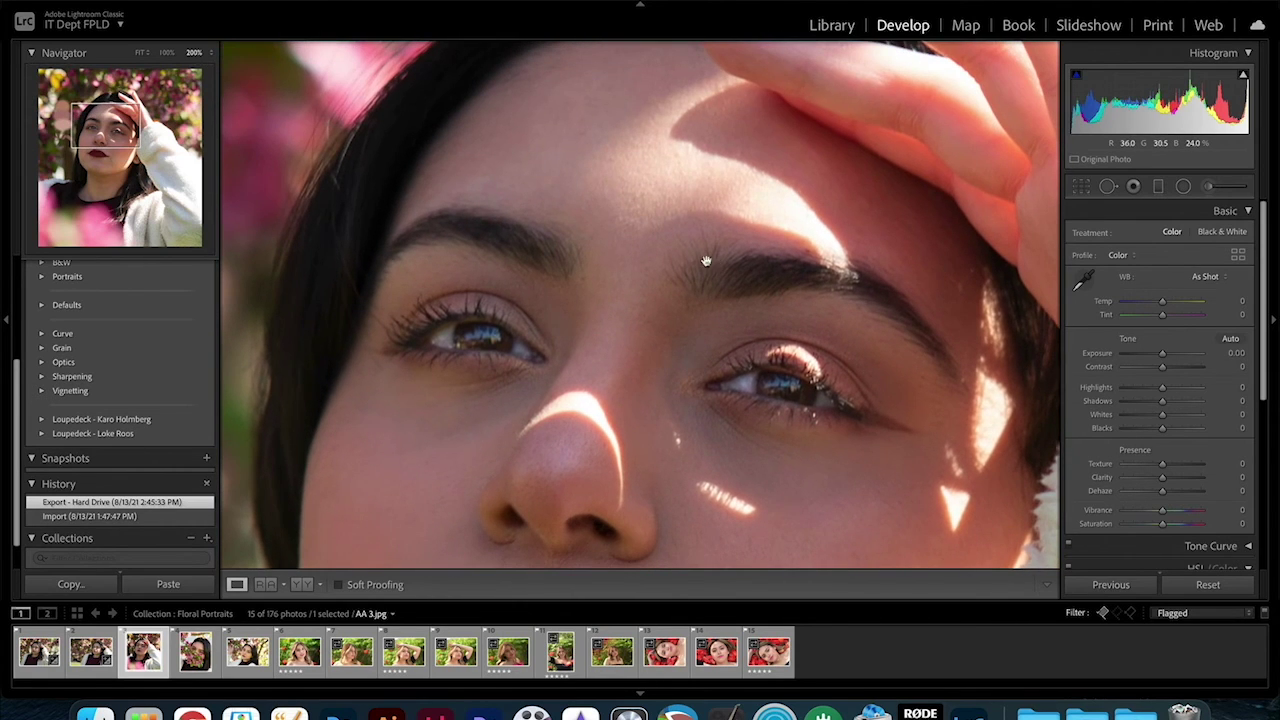
{"action": "left_click_drag", "start_coordinate": [697, 163], "coordinate": [605, 285]}
{"action": "left_click_drag", "start_coordinate": [810, 184], "coordinate": [660, 228]}
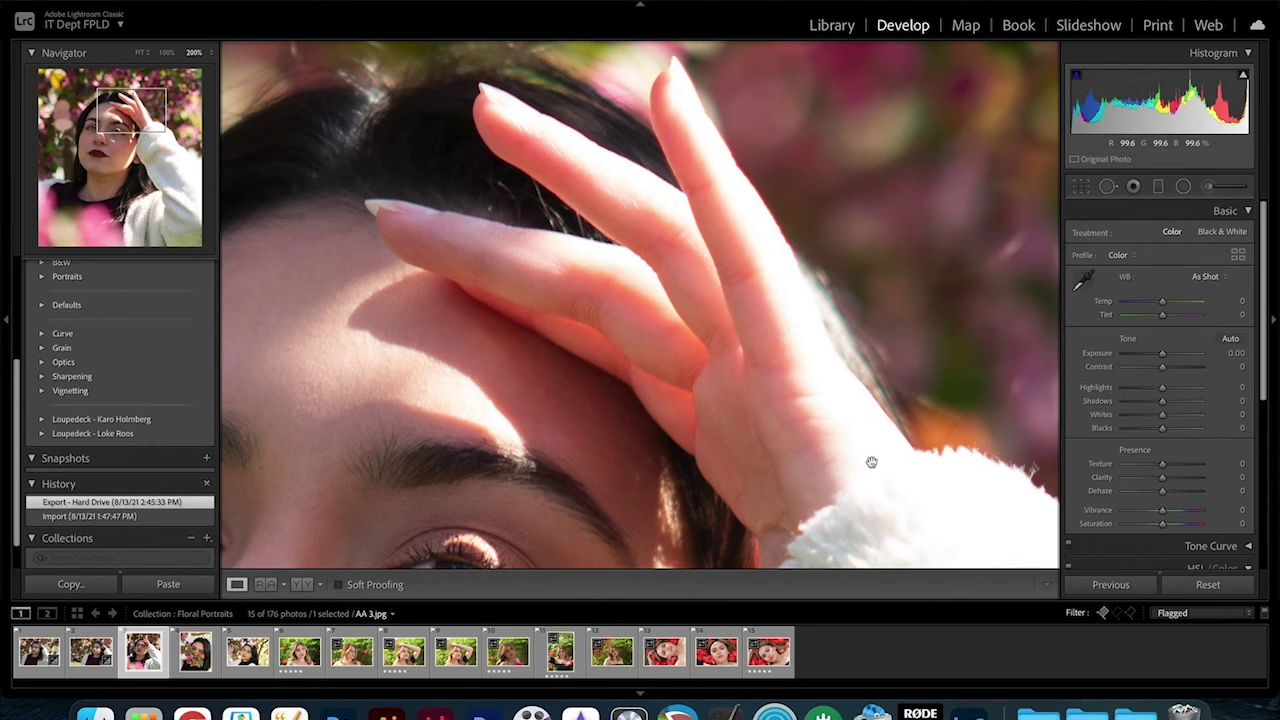
{"action": "left_click", "coordinate": [823, 384]}
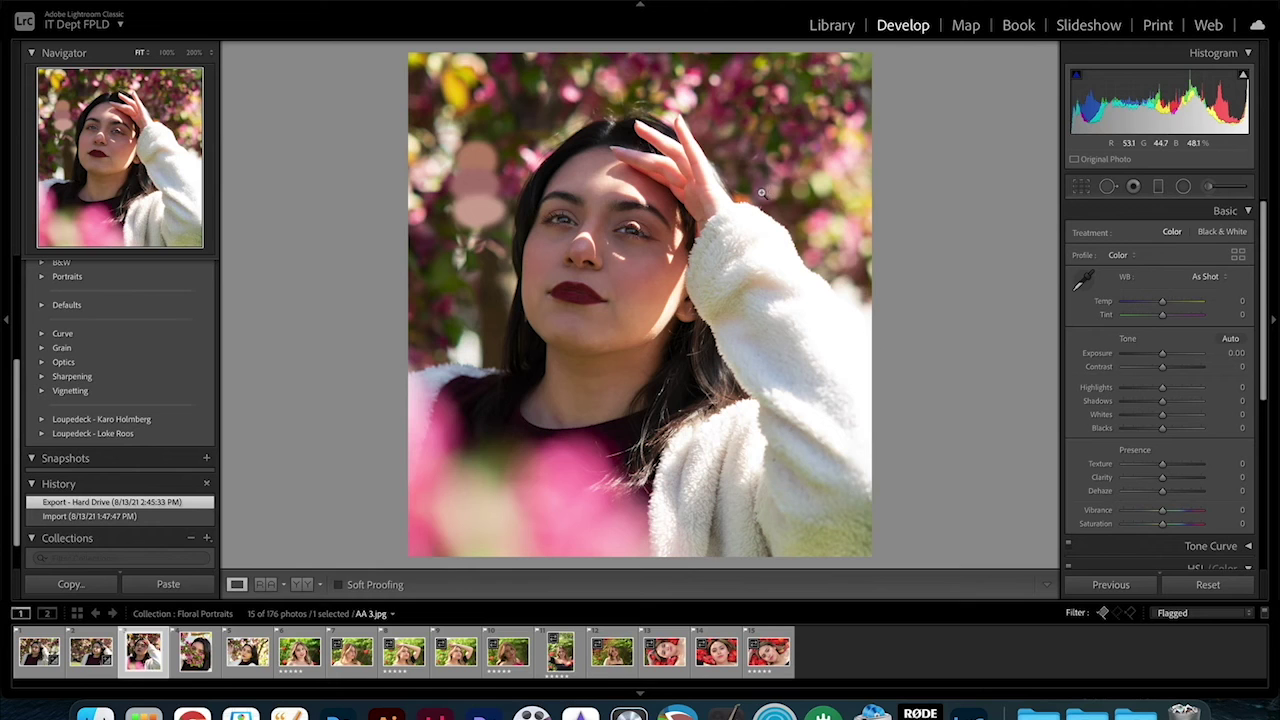
Examine the skin around the lips, nose, eyes and cheeks of AA 3.jpg at 200% for blemishes.
{"action": "left_click", "coordinate": [585, 308]}
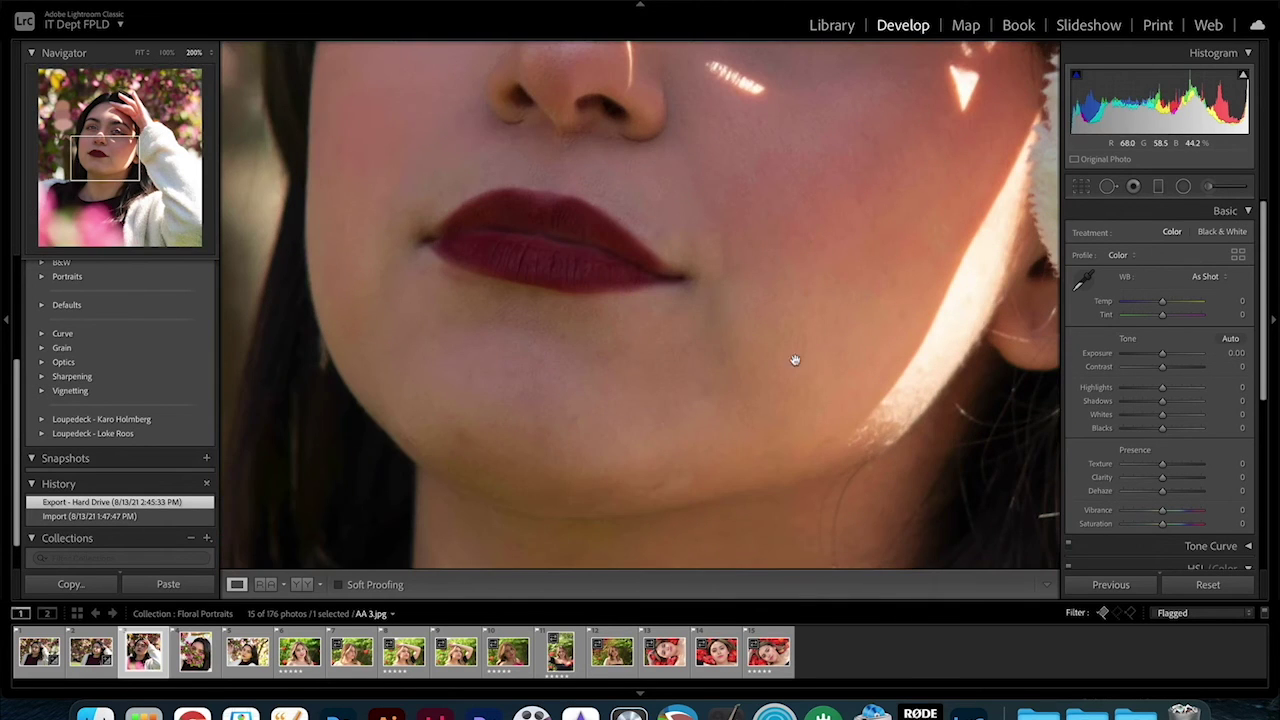
{"action": "left_click_drag", "start_coordinate": [643, 246], "coordinate": [777, 446]}
{"action": "left_click_drag", "start_coordinate": [695, 252], "coordinate": [529, 400]}
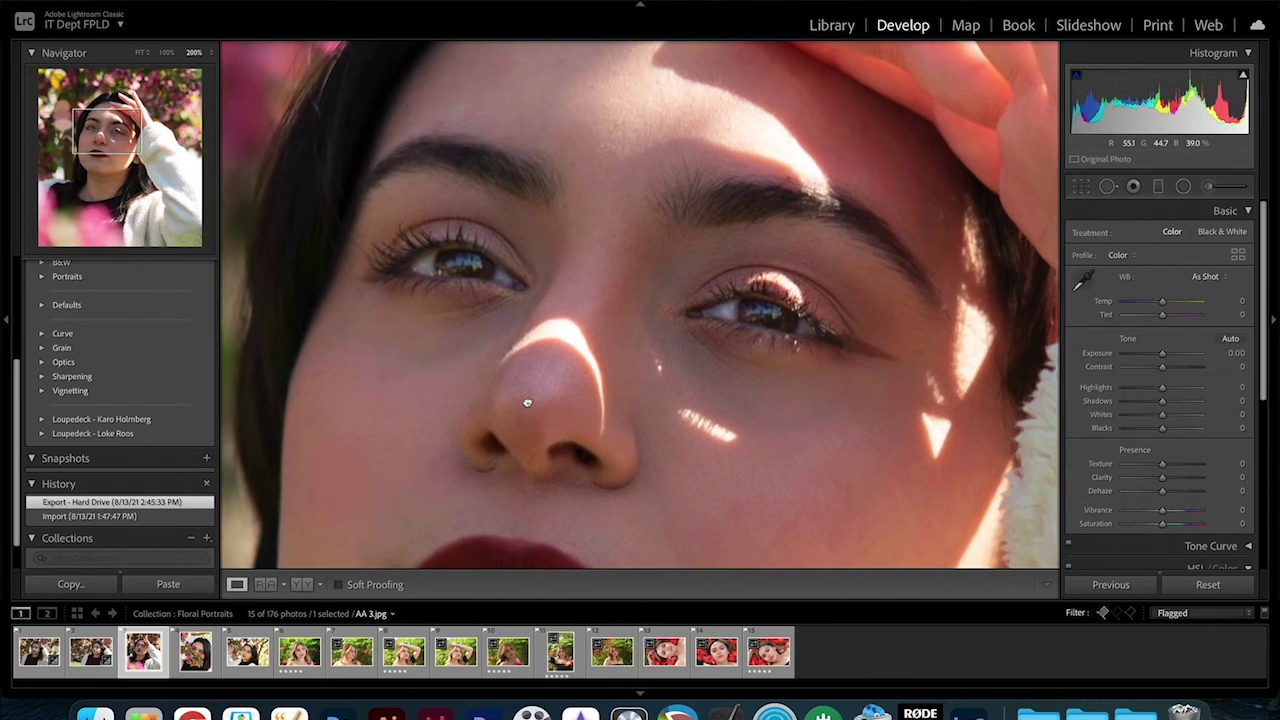
{"action": "left_click_drag", "start_coordinate": [629, 194], "coordinate": [731, 263]}
{"action": "left_click_drag", "start_coordinate": [731, 345], "coordinate": [771, 263]}
{"action": "mouse_move", "coordinate": [845, 387]}
{"action": "left_mouse_down"}
{"action": "mouse_move", "coordinate": [807, 279]}
{"action": "mouse_move", "coordinate": [842, 391]}
{"action": "left_mouse_up"}
{"action": "left_click_drag", "start_coordinate": [829, 230], "coordinate": [849, 331]}
Heal the blemish on the lower chin of AA 3.jpg with Spot Removal, sampling from clean skin just above it.
{"action": "left_click", "coordinate": [1108, 187]}
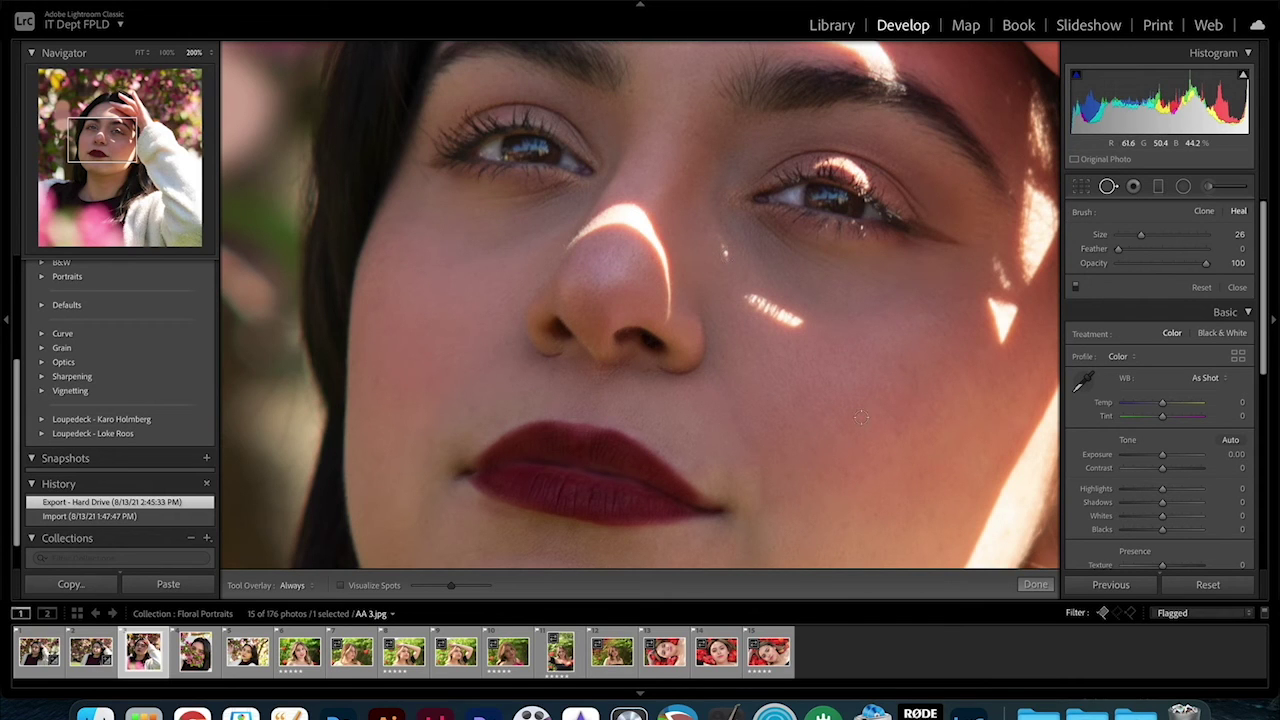
{"action": "scroll", "coordinate": [826, 376], "scroll_direction": "down", "scroll_amount": 10}
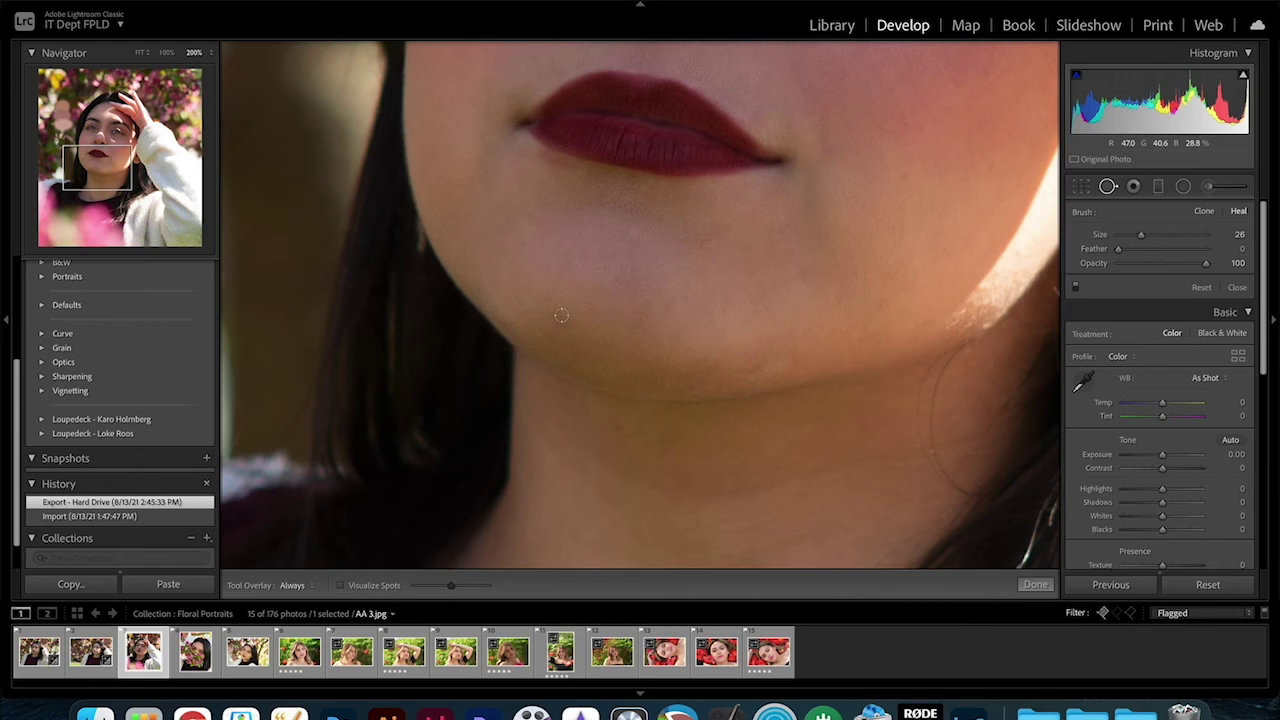
{"action": "left_click", "coordinate": [561, 315]}
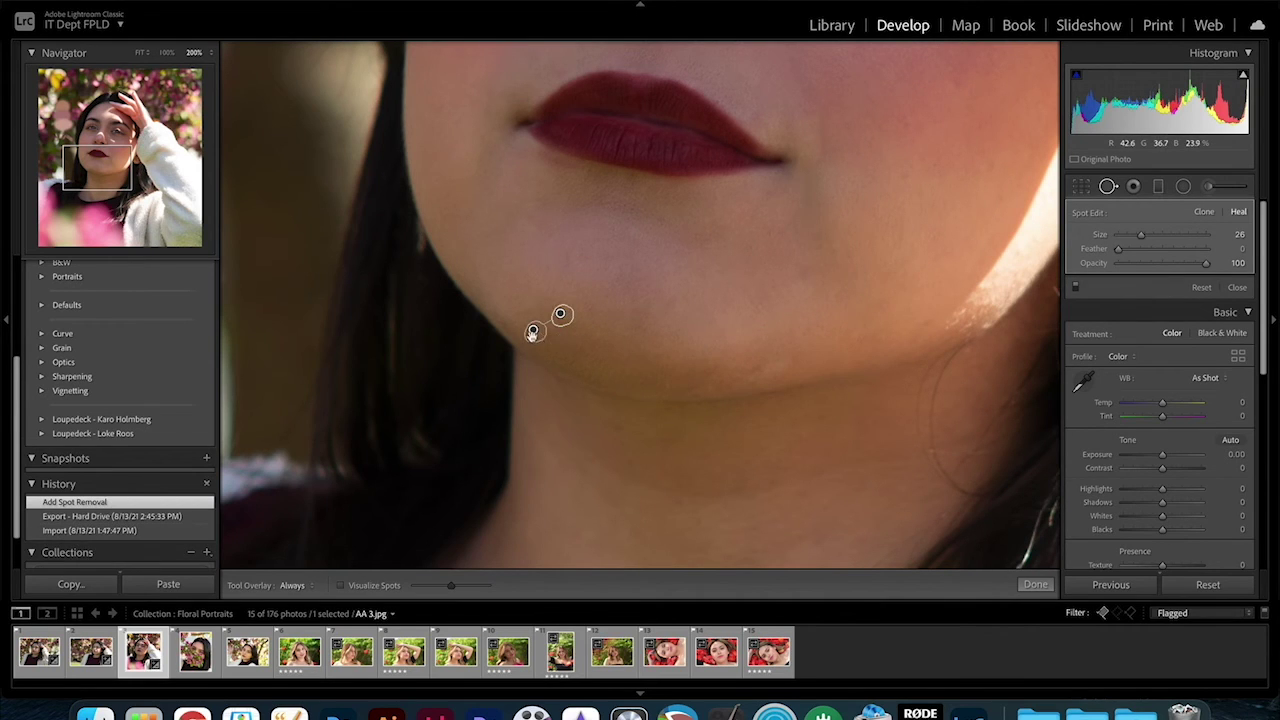
{"action": "key", "text": "h"}
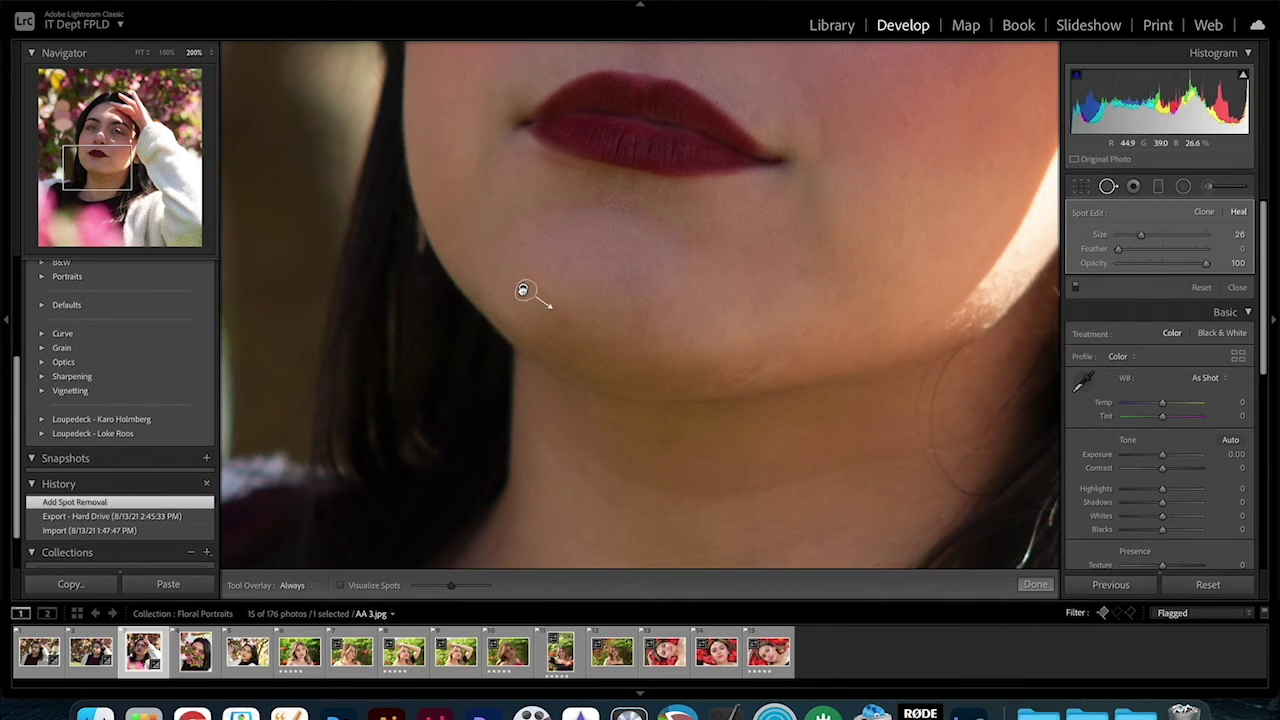
{"action": "left_click_drag", "start_coordinate": [522, 290], "coordinate": [523, 288]}
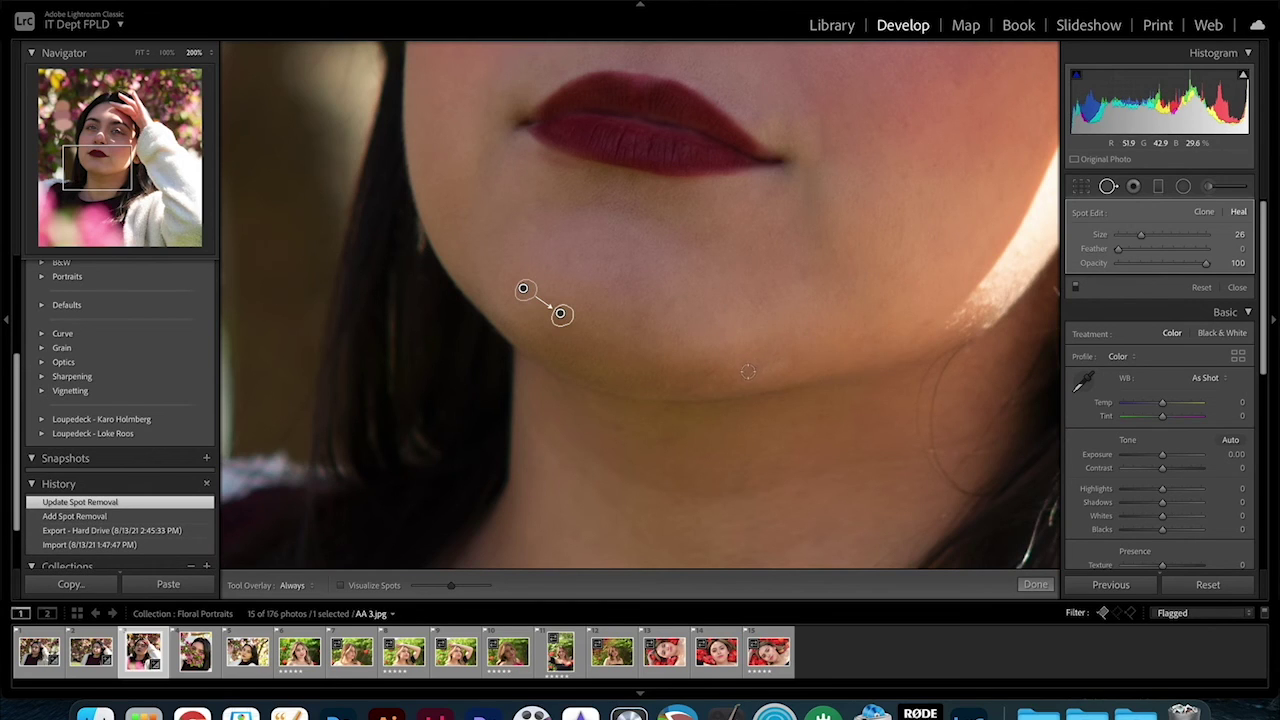
Heal the patch along the chin's lower edge and the spot below the lower lip, sampling from adjacent skin.
{"action": "mouse_move", "coordinate": [770, 361]}
{"action": "left_mouse_down"}
{"action": "mouse_move", "coordinate": [780, 358]}
{"action": "mouse_move", "coordinate": [735, 371]}
{"action": "mouse_move", "coordinate": [617, 340]}
{"action": "mouse_move", "coordinate": [699, 318]}
{"action": "mouse_move", "coordinate": [827, 318]}
{"action": "mouse_move", "coordinate": [787, 334]}
{"action": "mouse_move", "coordinate": [823, 339]}
{"action": "left_mouse_up"}
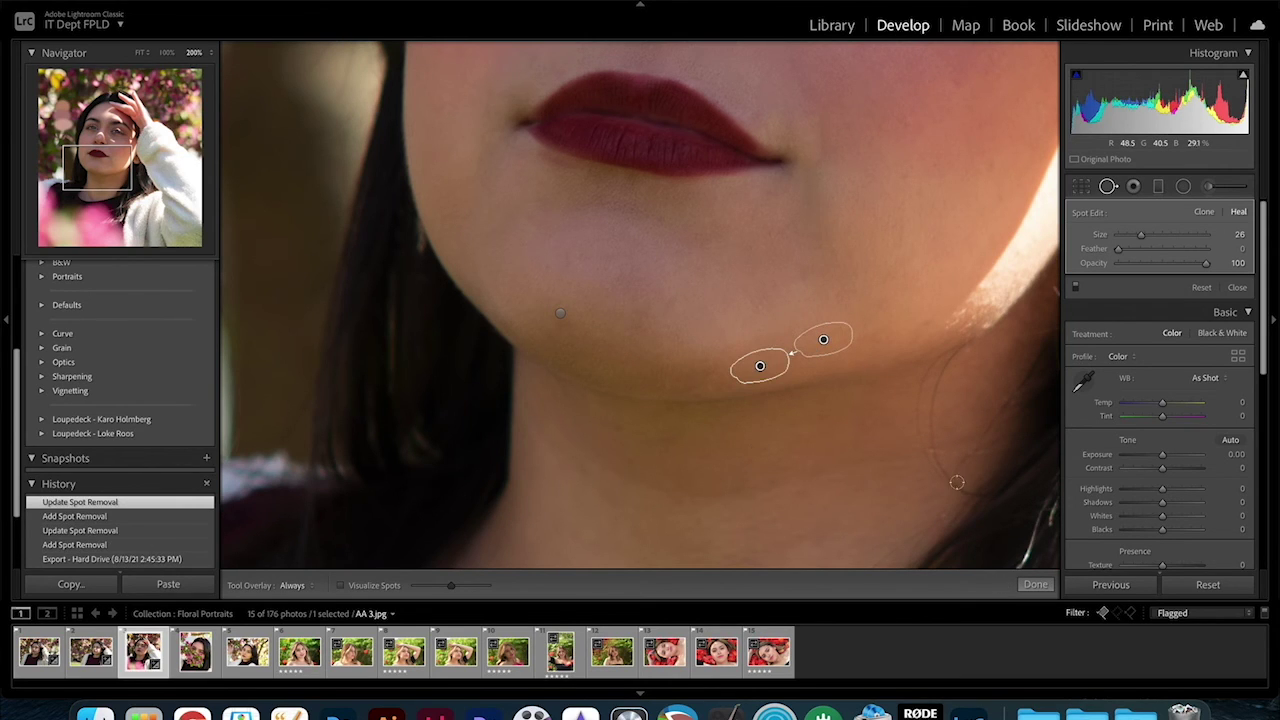
{"action": "scroll", "coordinate": [778, 258], "scroll_direction": "up", "scroll_amount": 5}
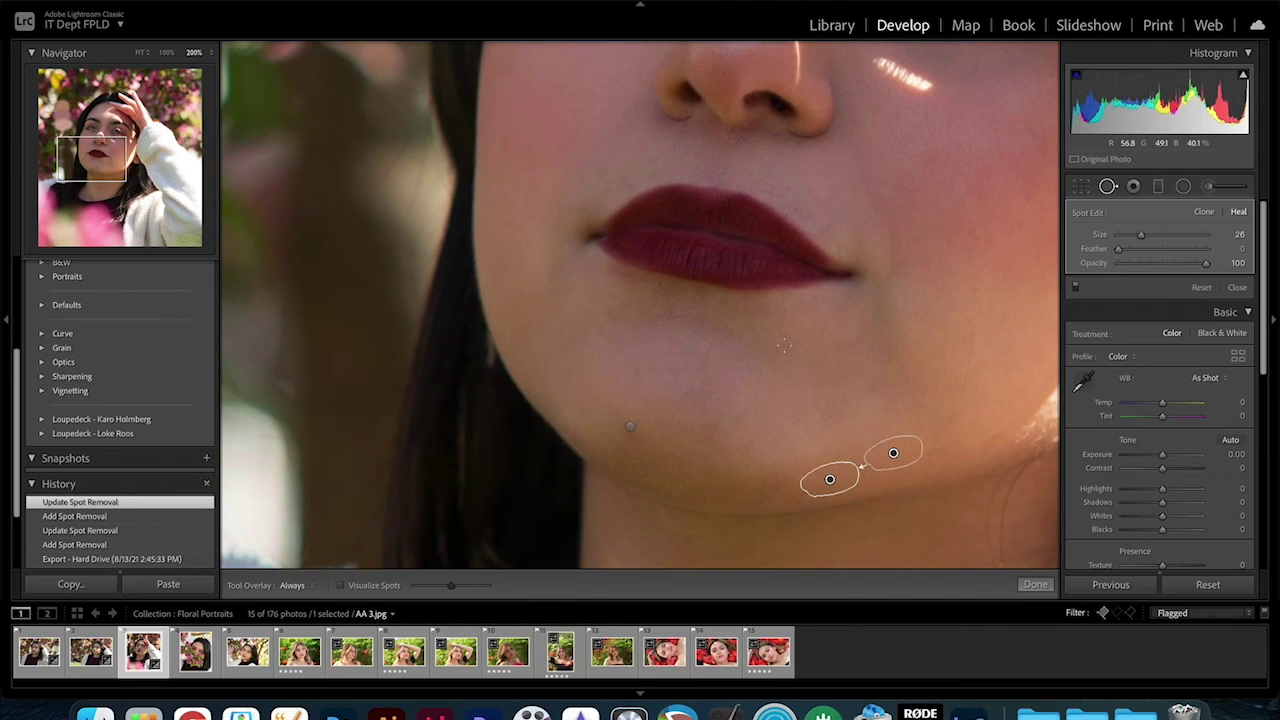
{"action": "left_click", "coordinate": [731, 330]}
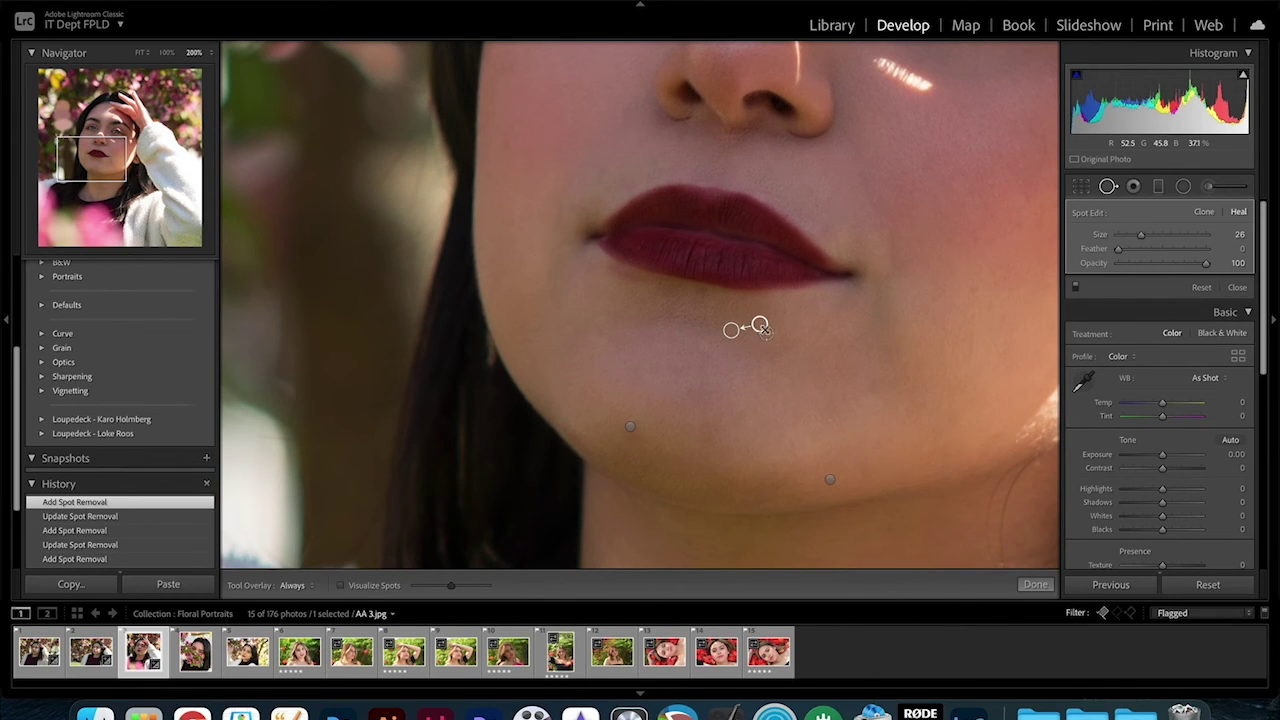
{"action": "left_click_drag", "start_coordinate": [760, 324], "coordinate": [765, 322]}
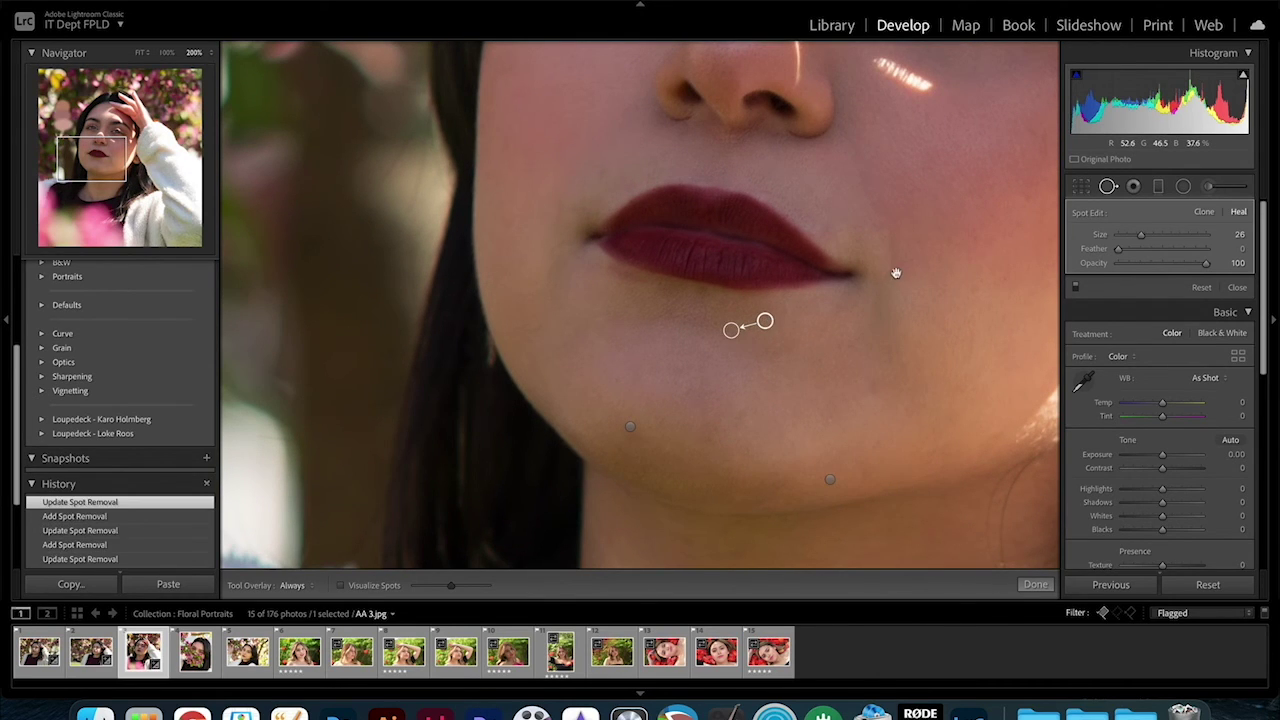
Inspect the nose, eyes and forehead of AA 3.jpg at 200% for further spots that need healing.
{"action": "scroll", "coordinate": [821, 453], "scroll_direction": "up", "scroll_amount": 3}
{"action": "scroll", "coordinate": [821, 453], "scroll_direction": "up", "scroll_amount": 5}
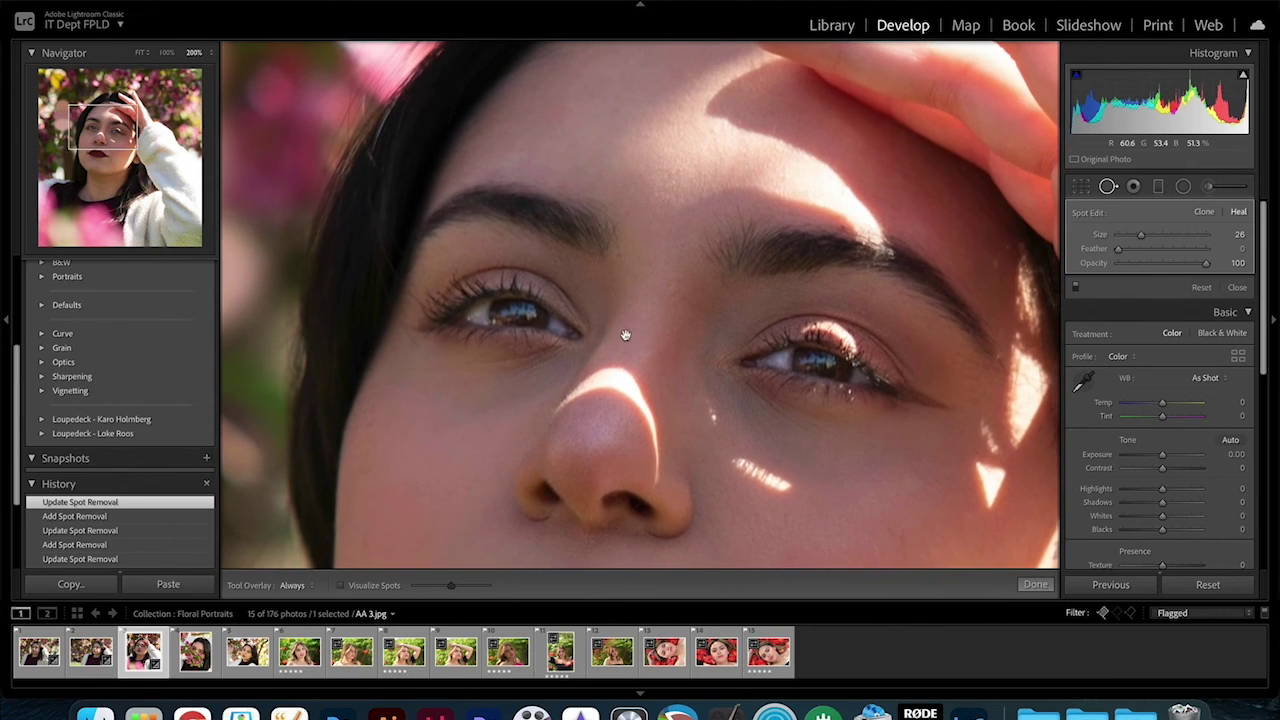
{"action": "left_click_drag", "start_coordinate": [727, 181], "coordinate": [632, 275]}
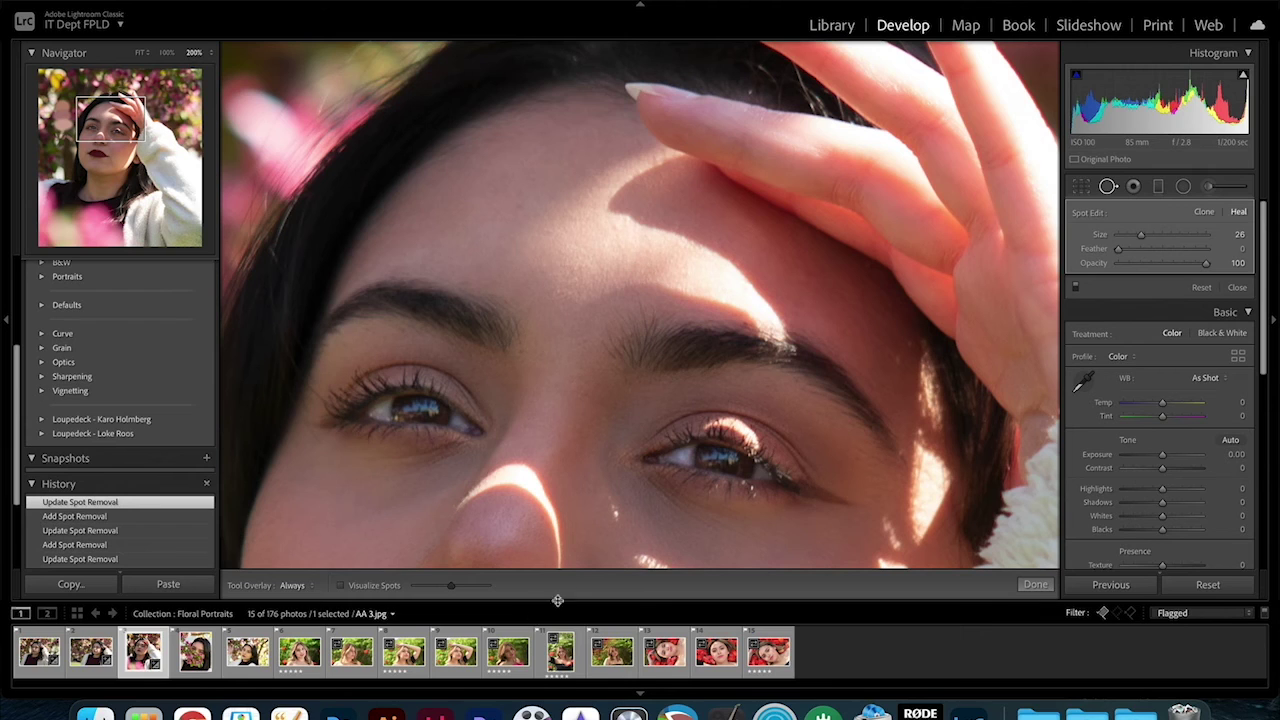
Open AA 4.jpg, check the eyes, nose and forehead at 200%, and raise the photo's Shadows to +10.
{"action": "left_click", "coordinate": [1237, 288]}
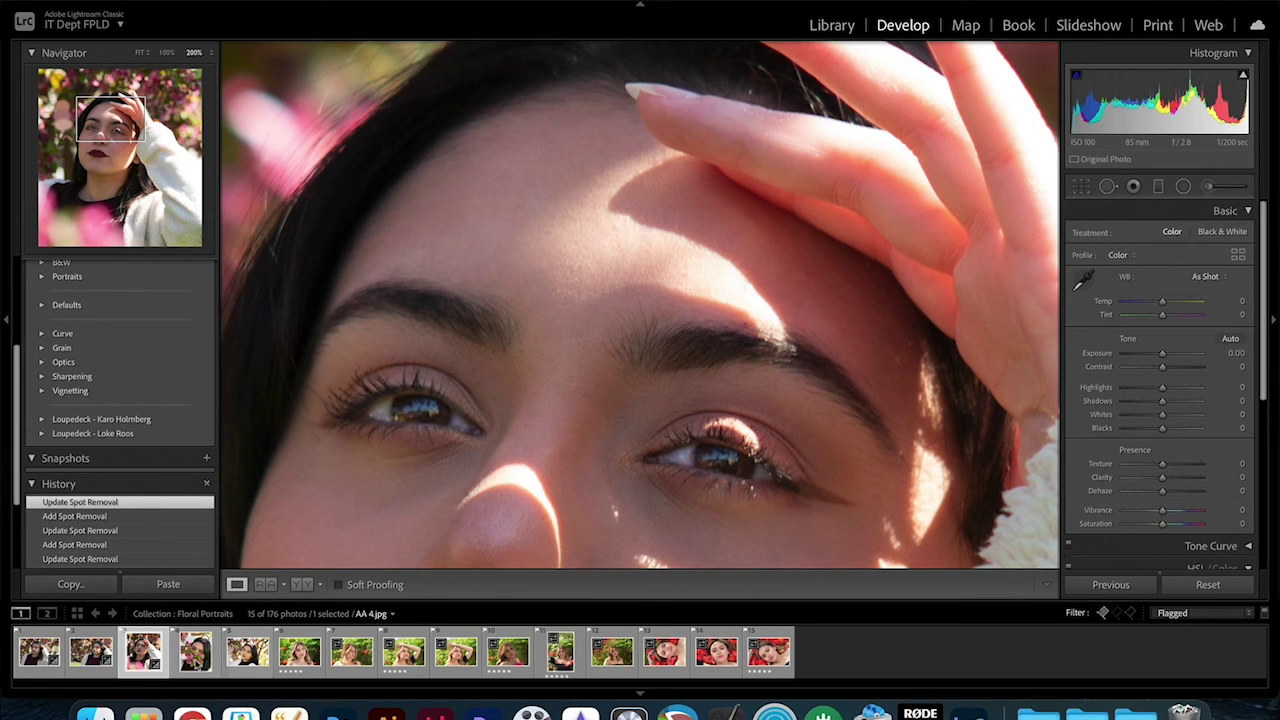
{"action": "left_click", "coordinate": [195, 652]}
{"action": "left_click", "coordinate": [759, 313]}
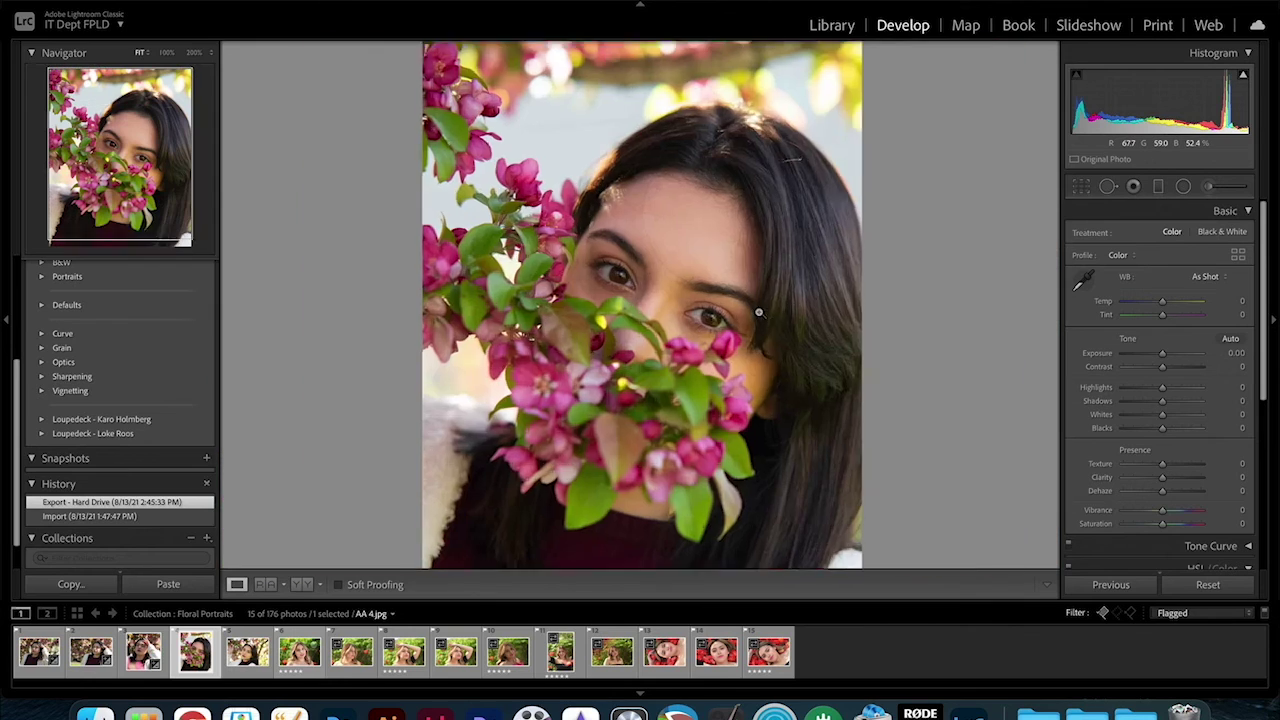
{"action": "left_click", "coordinate": [611, 322]}
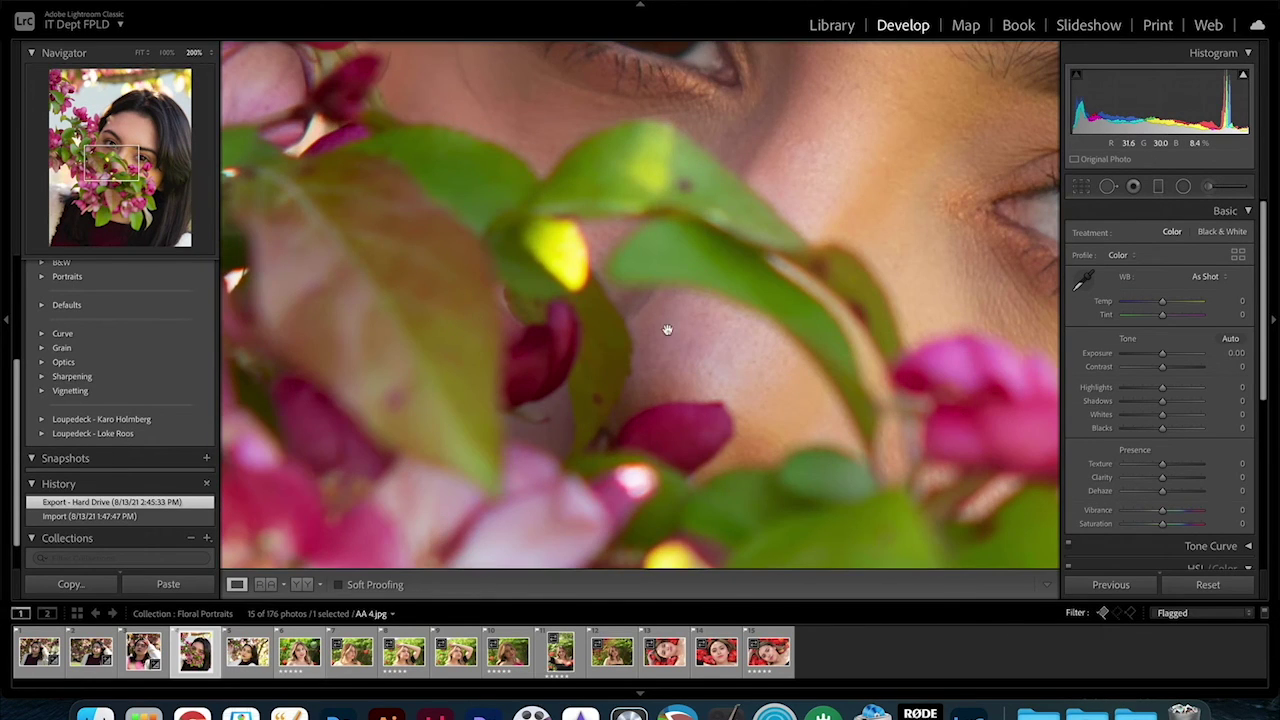
{"action": "left_click", "coordinate": [744, 284]}
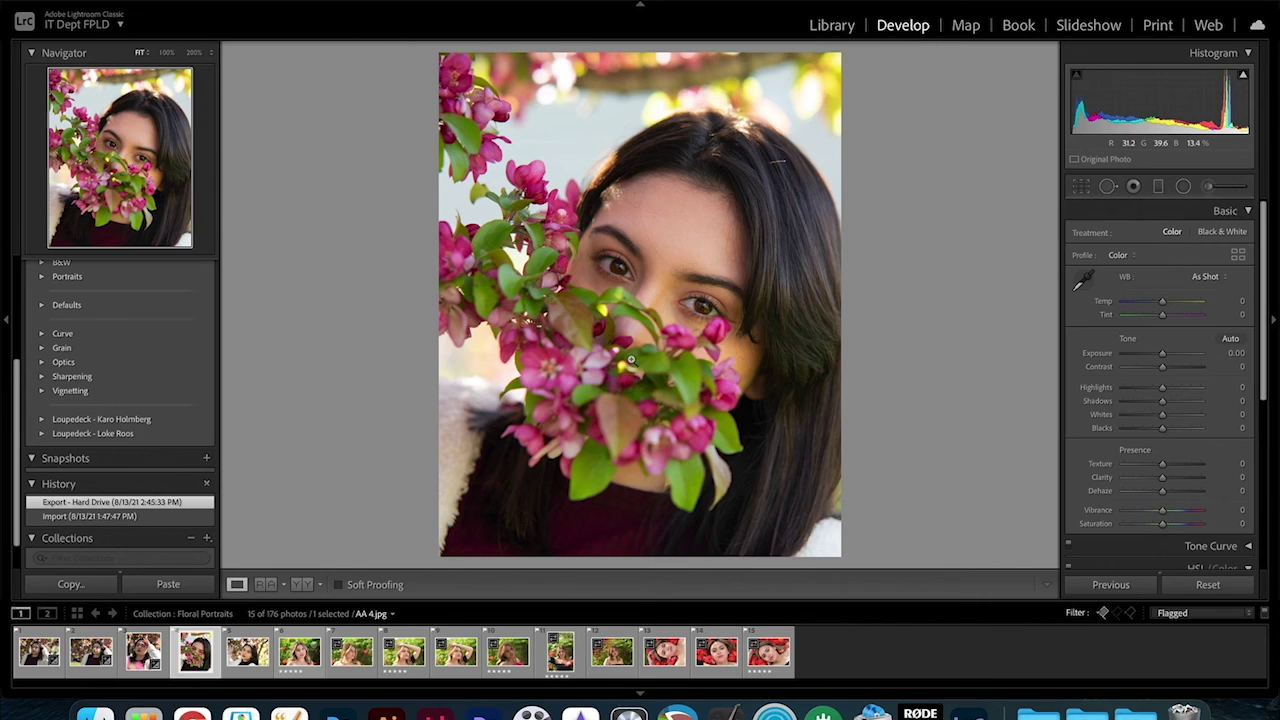
{"action": "left_click", "coordinate": [694, 245]}
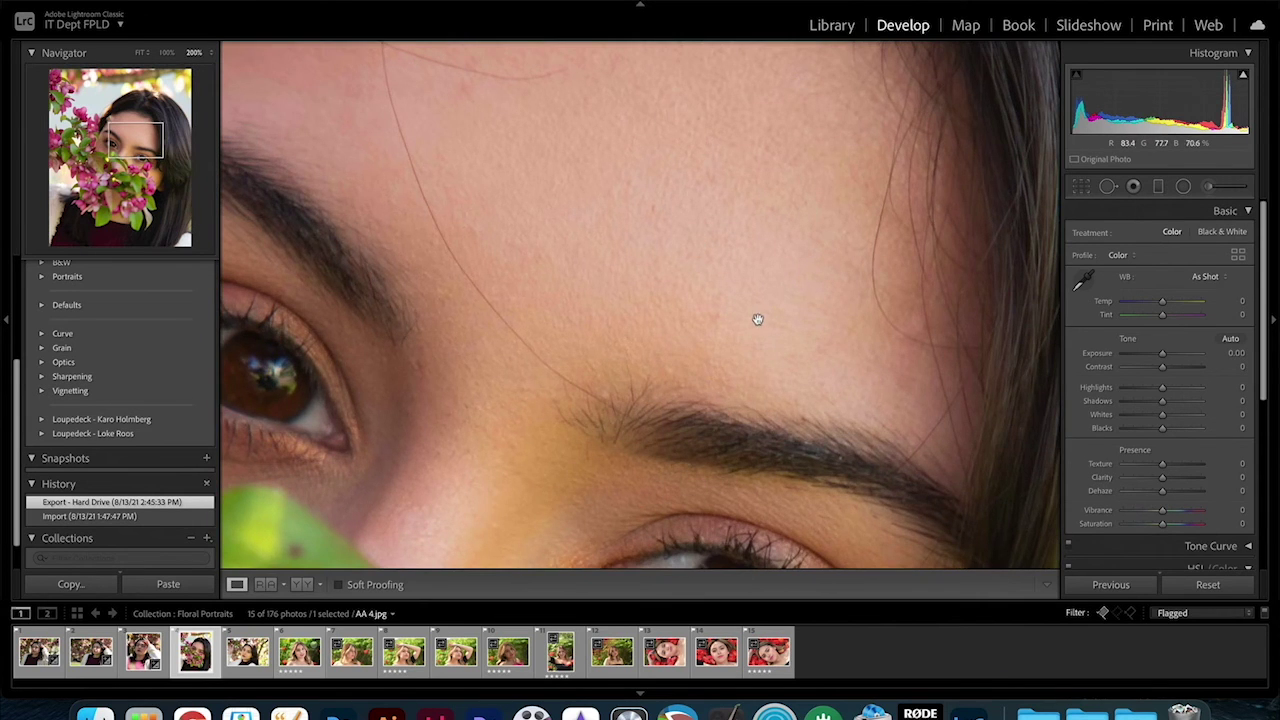
{"action": "left_click", "coordinate": [680, 323]}
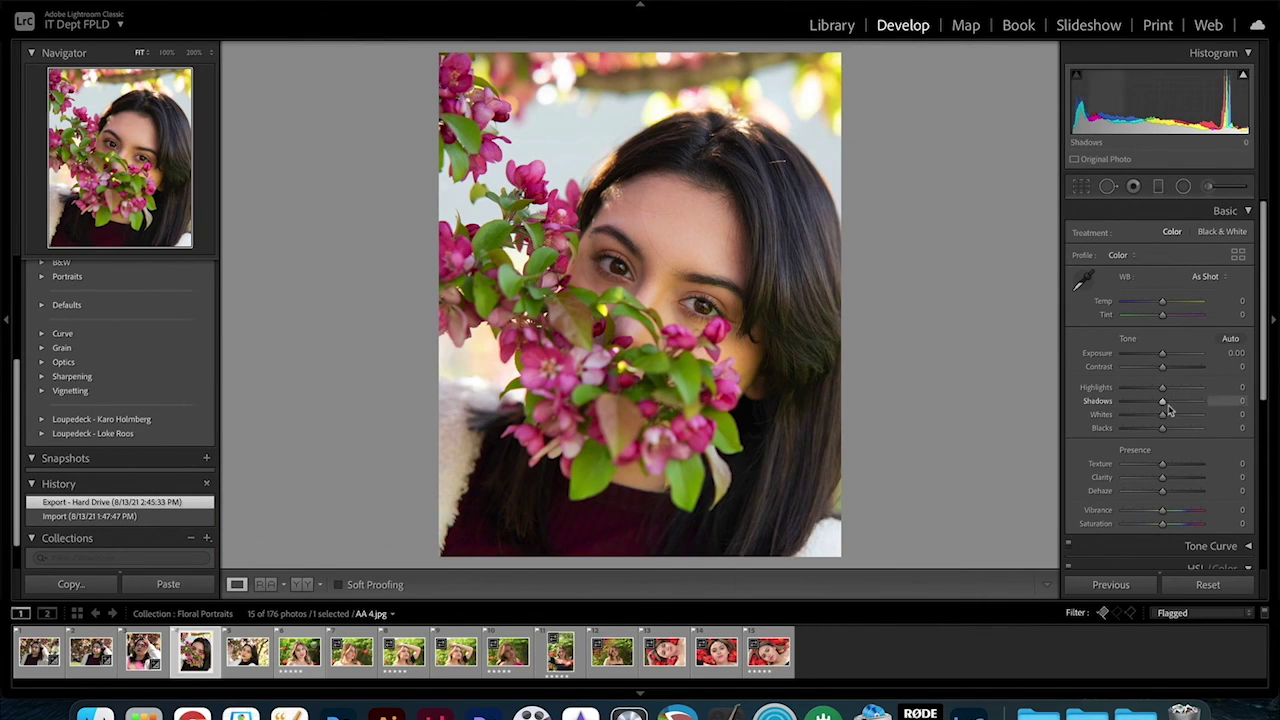
{"action": "left_click_drag", "start_coordinate": [1163, 401], "coordinate": [1168, 404]}
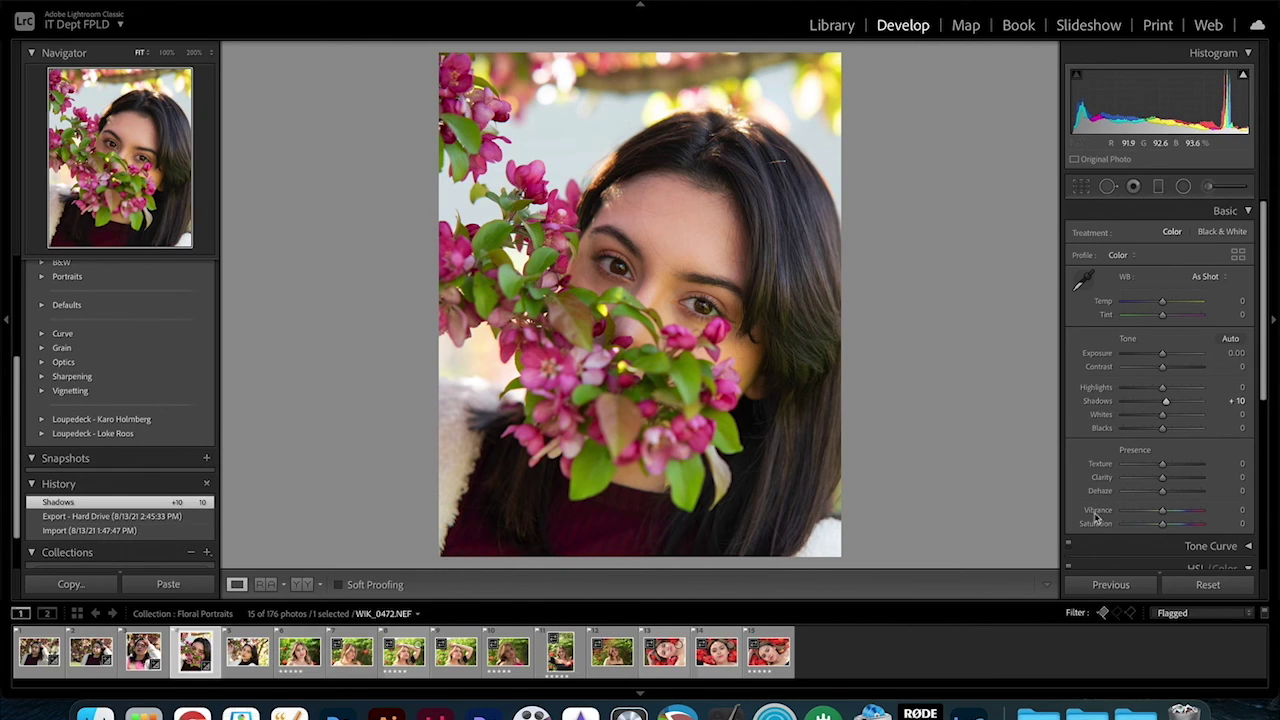
Boost the blossom colours of AA 4.jpg in HSL by setting Saturation to +16 for Red and +34 for Magenta.
{"action": "scroll", "coordinate": [1243, 452], "scroll_direction": "down", "scroll_amount": 3}
{"action": "left_click", "coordinate": [1240, 472]}
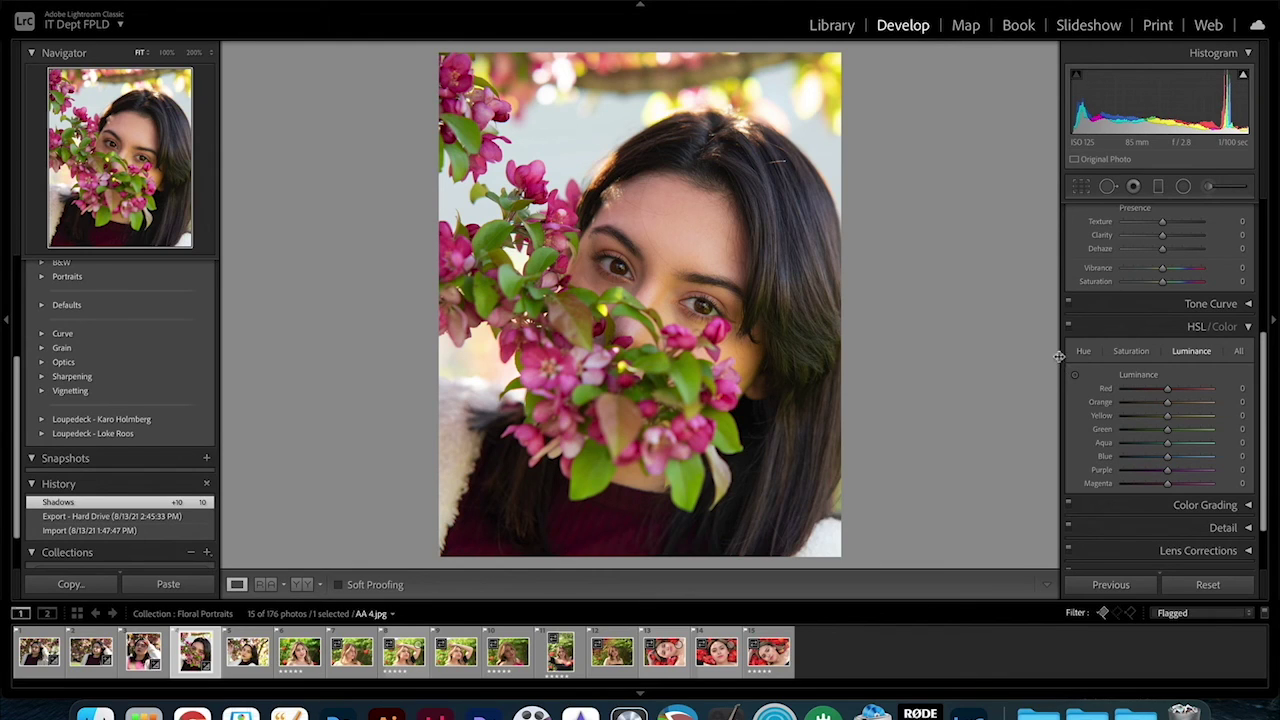
{"action": "left_click", "coordinate": [1130, 351]}
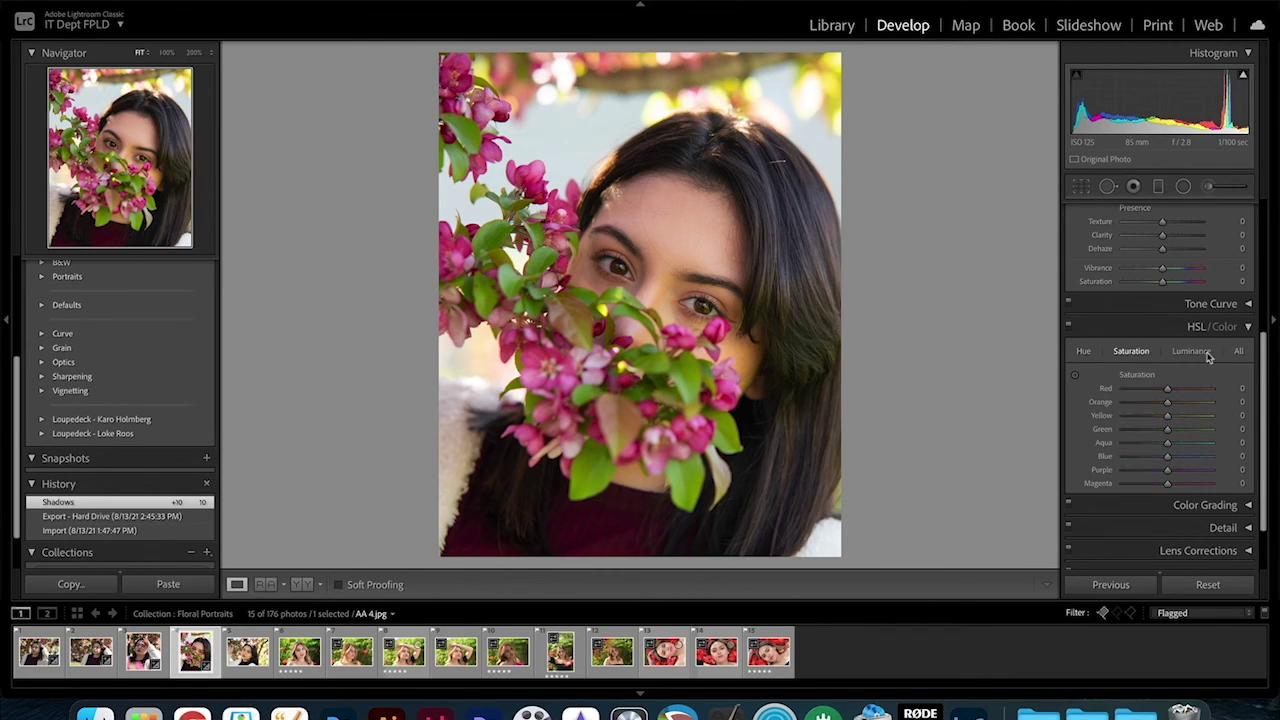
{"action": "left_click", "coordinate": [1208, 355]}
{"action": "left_click", "coordinate": [1137, 358]}
{"action": "left_click", "coordinate": [1186, 356]}
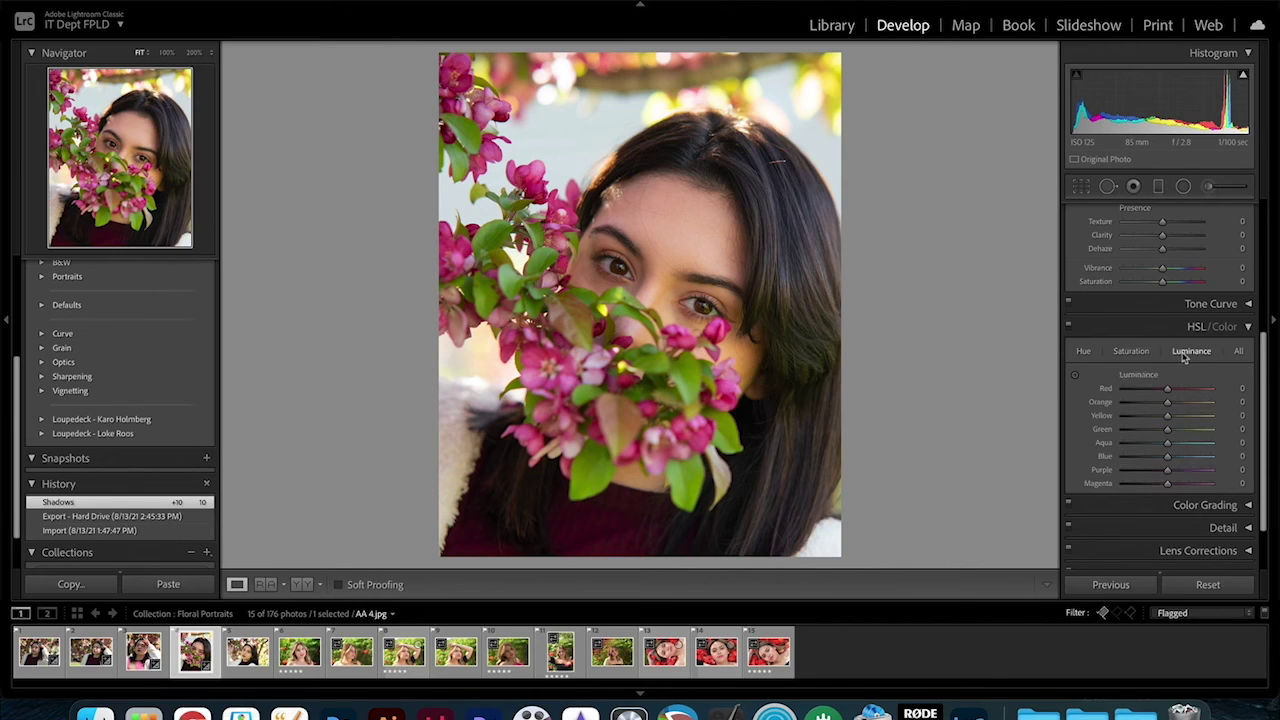
{"action": "left_click", "coordinate": [1085, 354]}
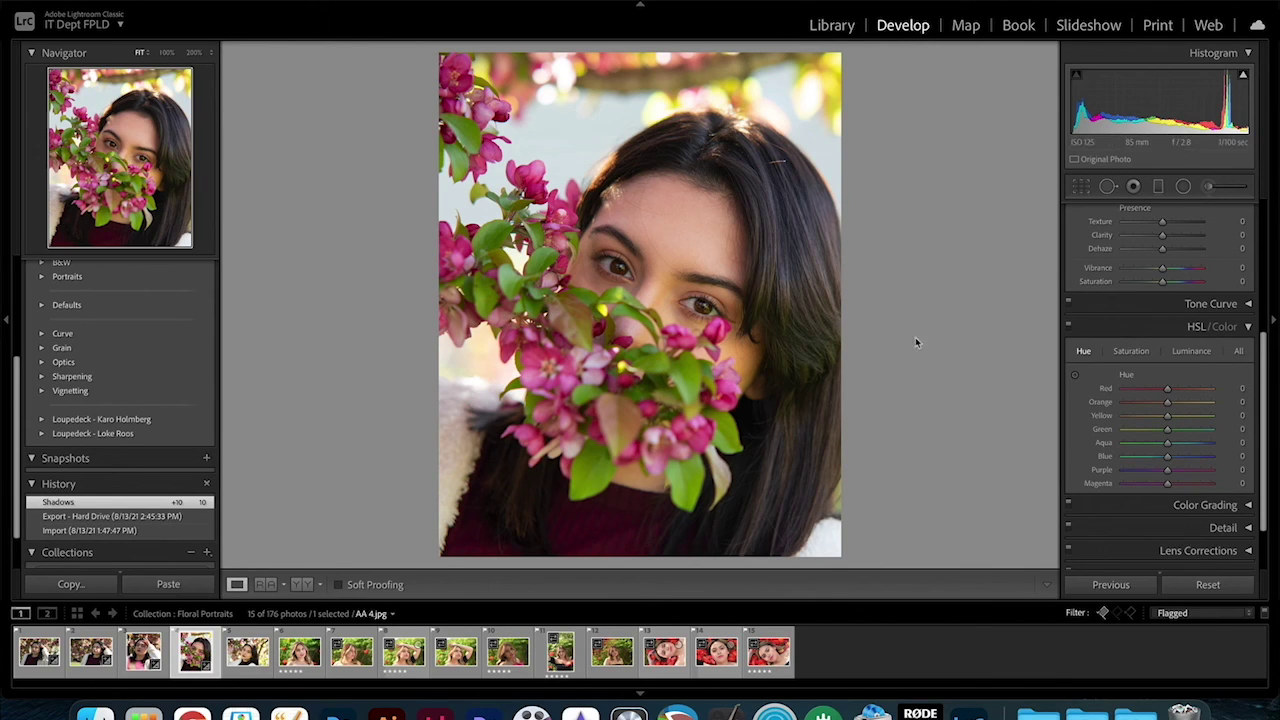
{"action": "left_click", "coordinate": [1135, 352]}
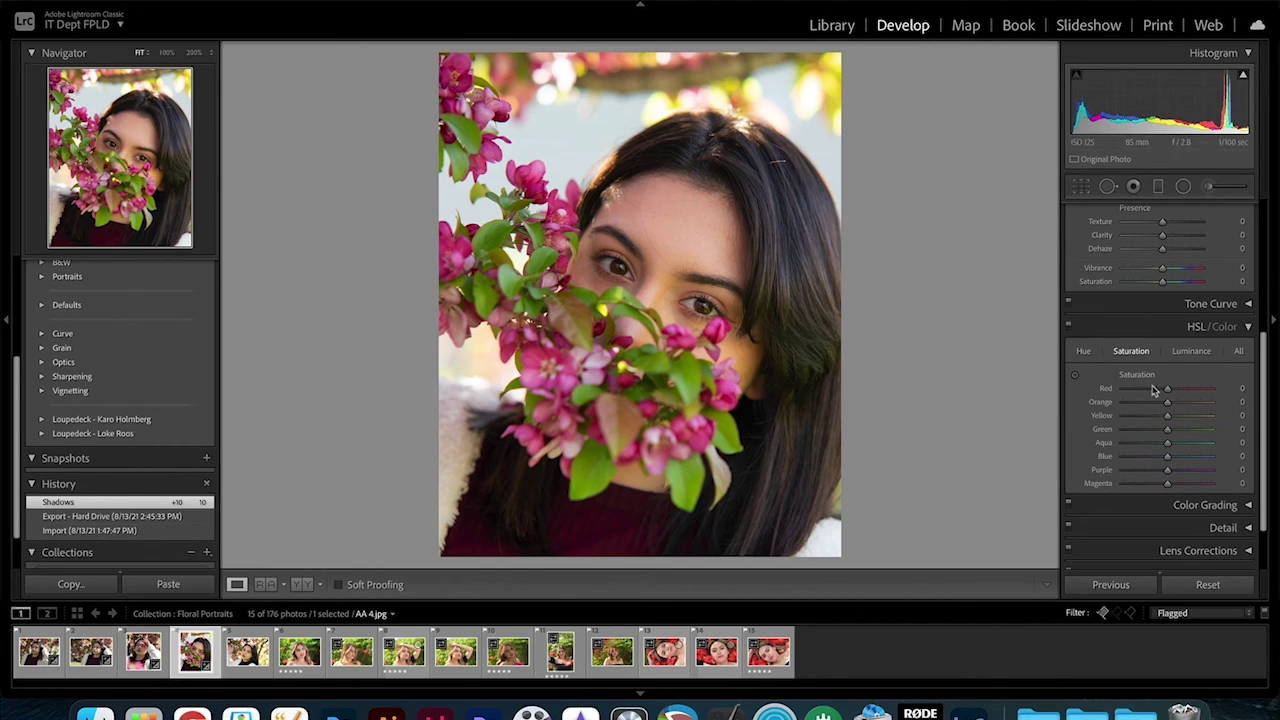
{"action": "left_click_drag", "start_coordinate": [1173, 389], "coordinate": [1176, 391]}
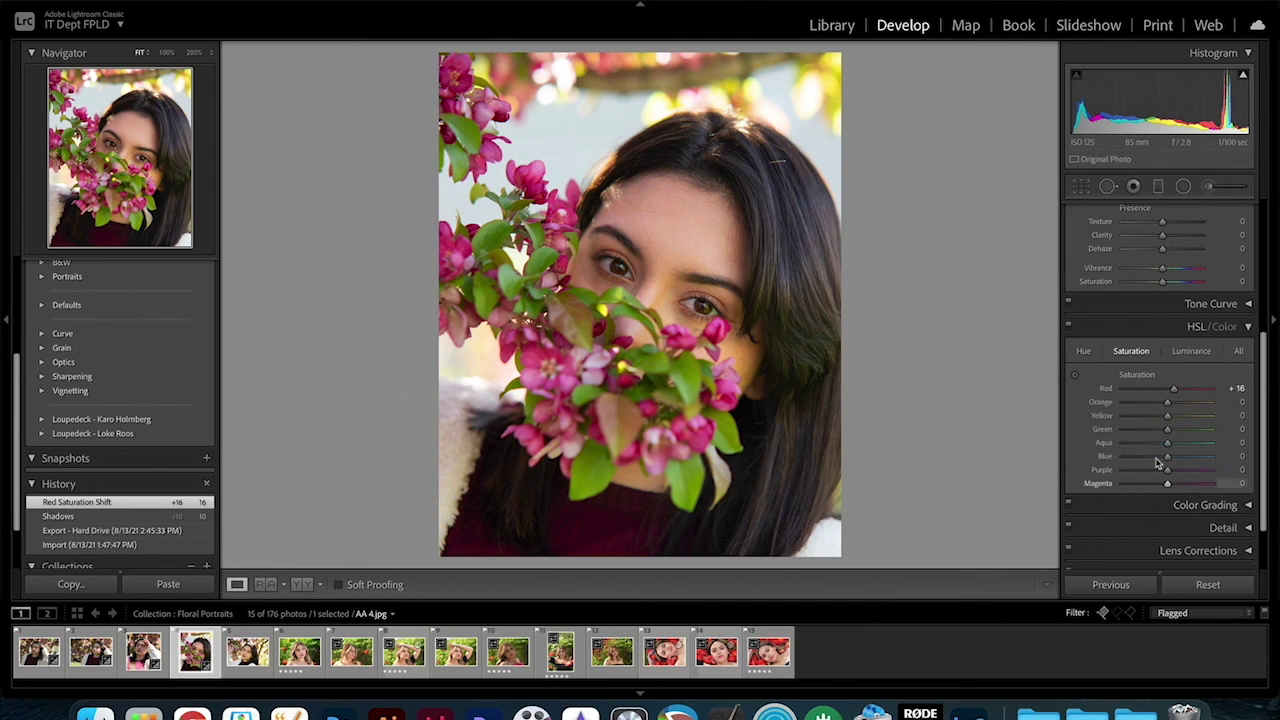
{"action": "left_click_drag", "start_coordinate": [1169, 491], "coordinate": [1184, 490]}
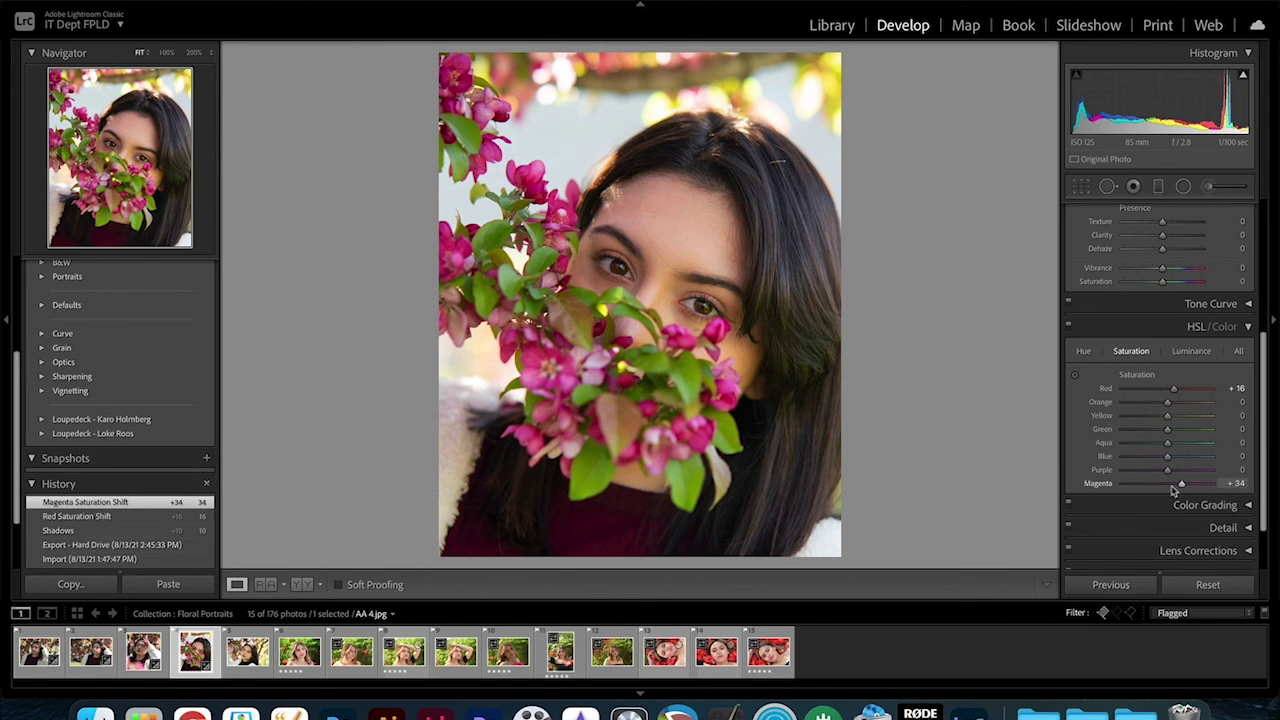
Set the HSL Luminance of AA 4.jpg to +17 for Red and -45 for Magenta, checking the petals up close.
{"action": "left_click", "coordinate": [1197, 355]}
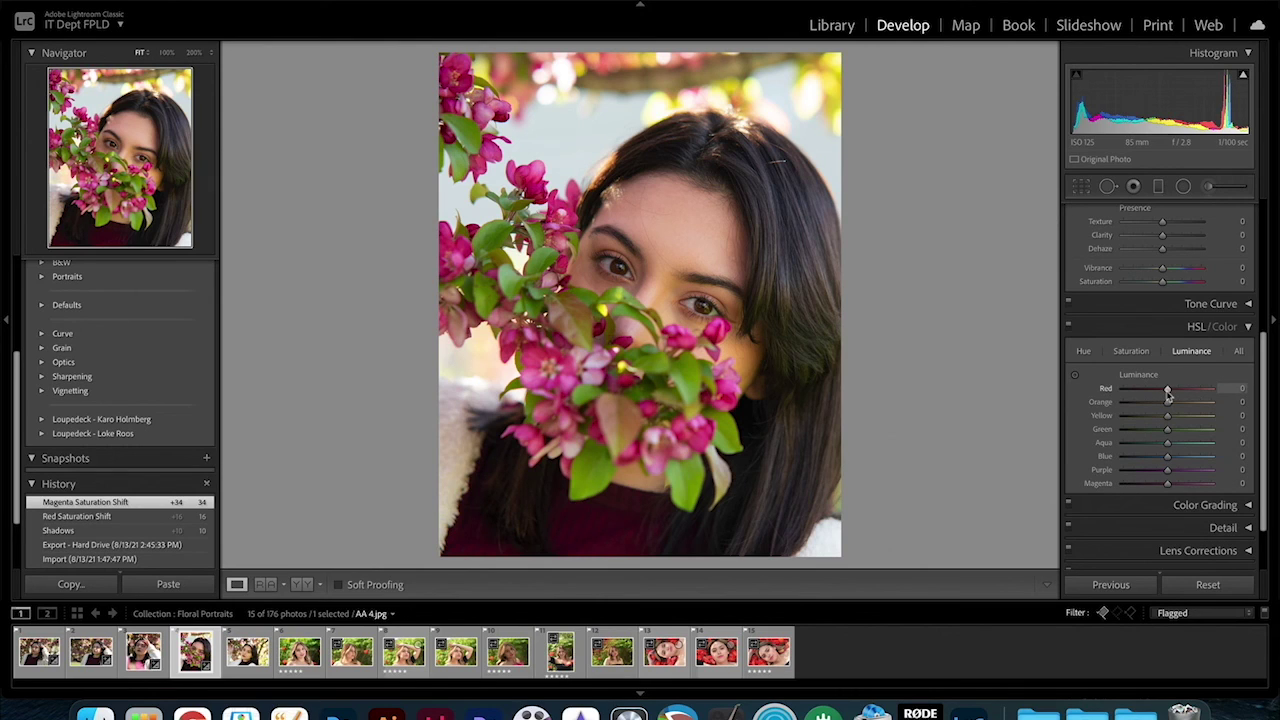
{"action": "left_click_drag", "start_coordinate": [1170, 394], "coordinate": [1176, 394]}
{"action": "left_click_drag", "start_coordinate": [1176, 392], "coordinate": [1176, 392]}
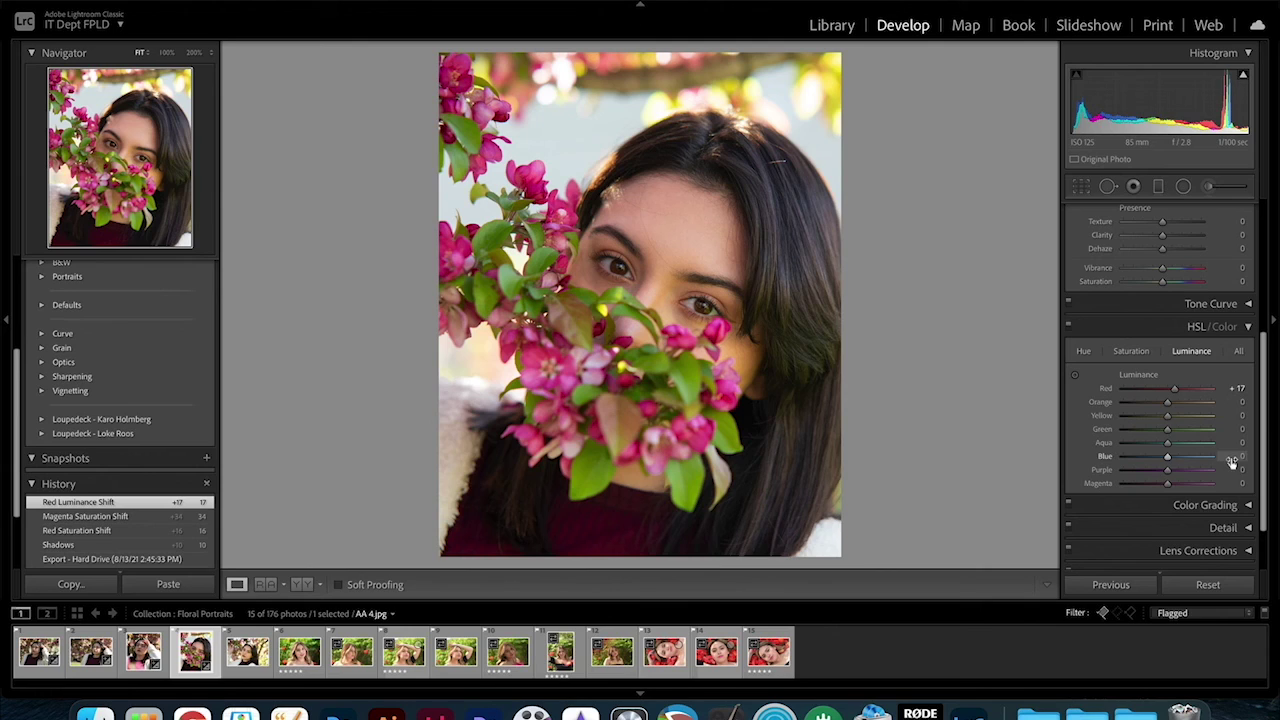
{"action": "left_click_drag", "start_coordinate": [1168, 488], "coordinate": [1149, 488]}
{"action": "left_click", "coordinate": [715, 328]}
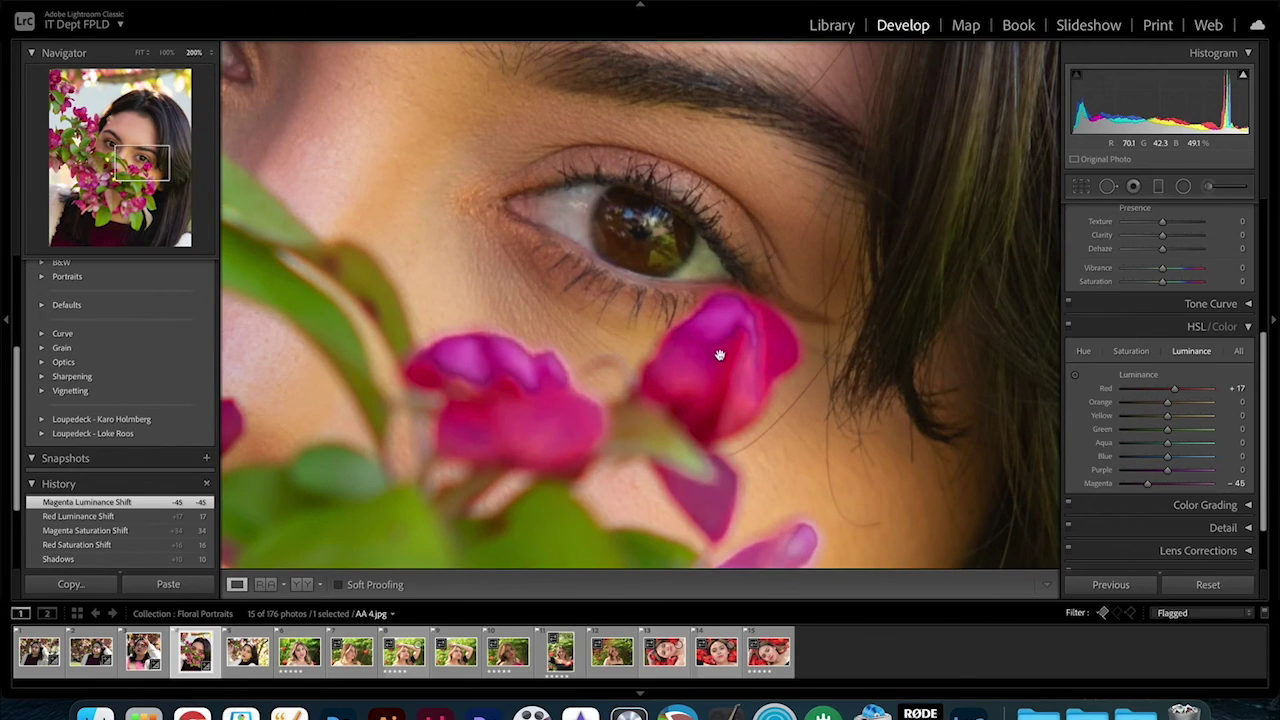
{"action": "left_click", "coordinate": [720, 350]}
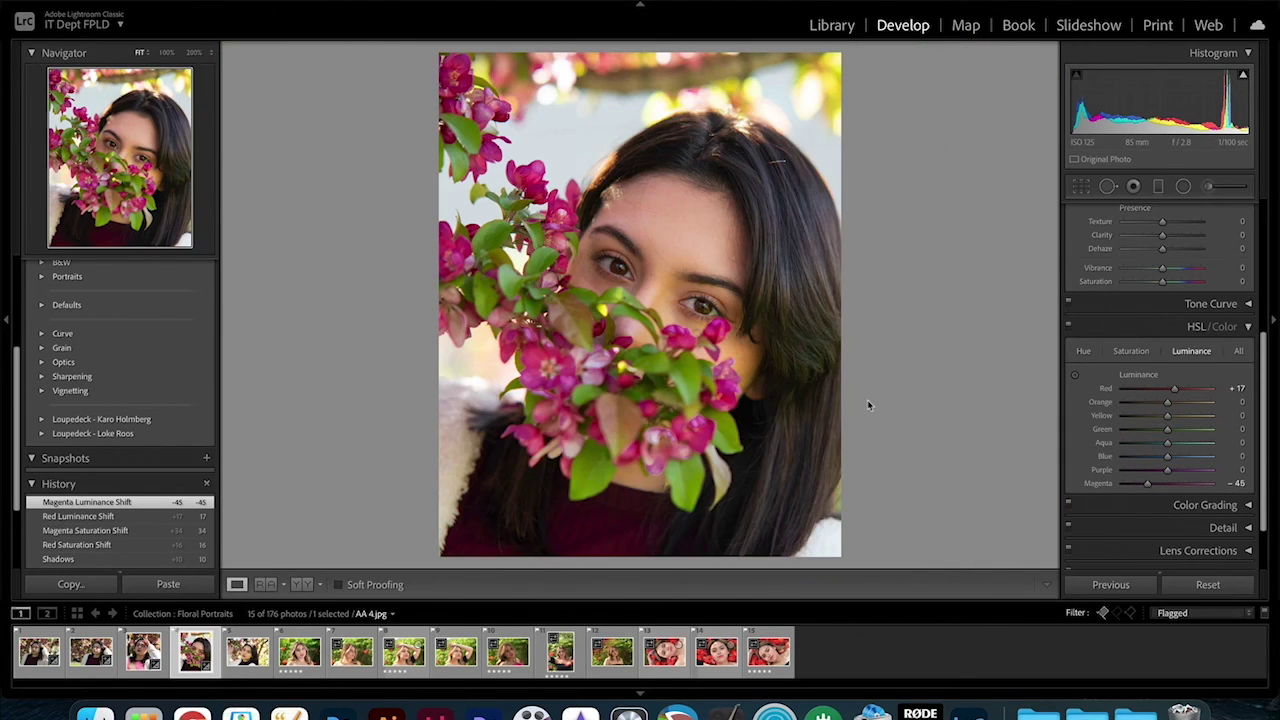
Compare AA 4.jpg side by side before and after the edits, including a 200% look at the blossoms.
{"action": "left_click", "coordinate": [303, 584]}
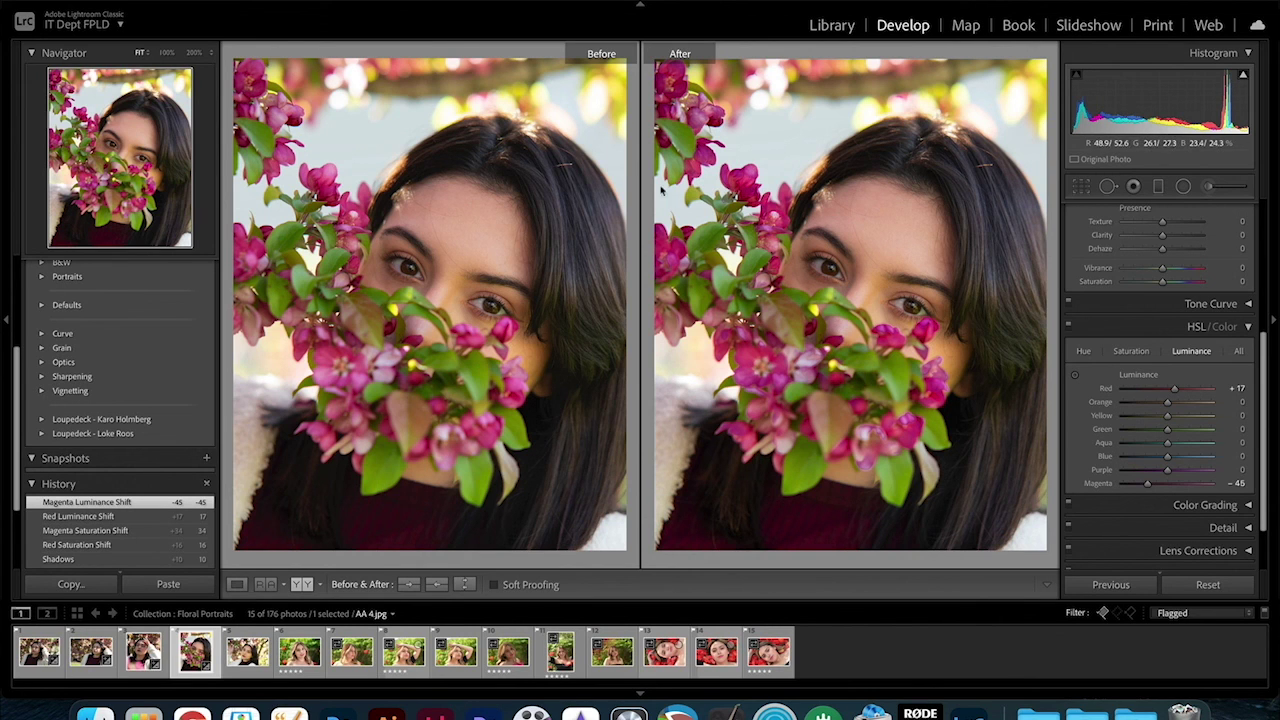
{"action": "left_click", "coordinate": [324, 190]}
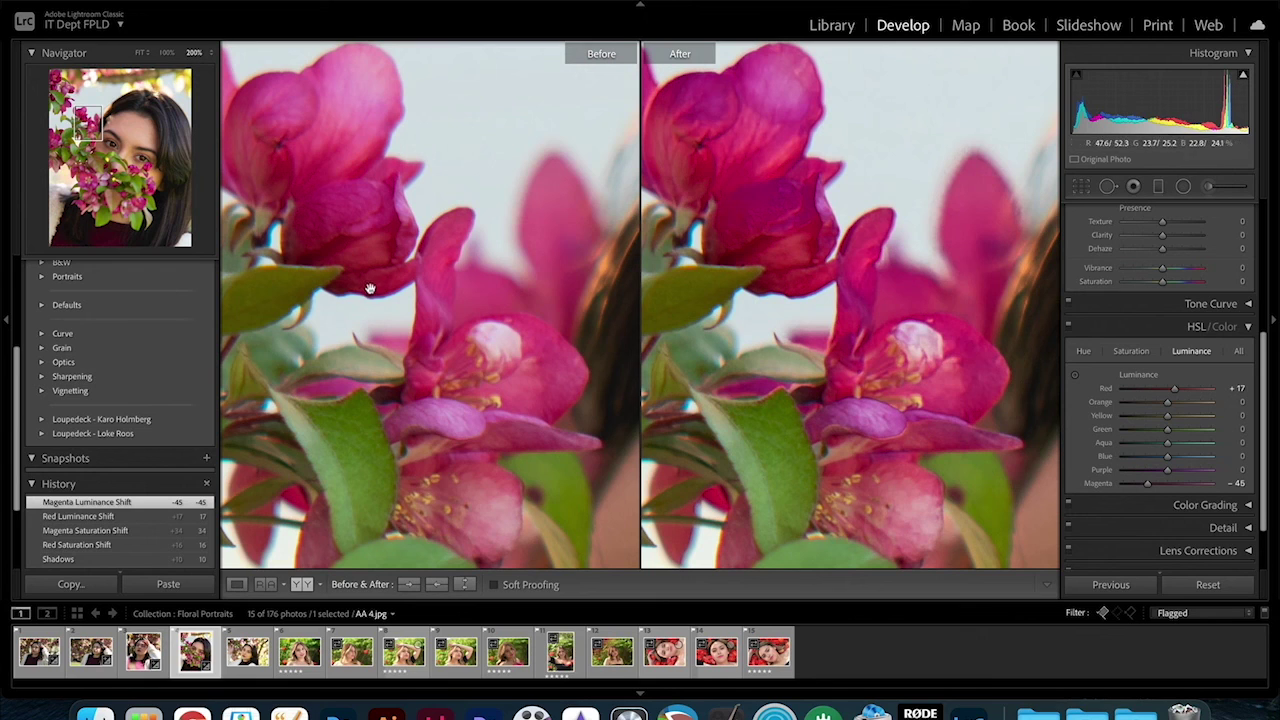
{"action": "left_click", "coordinate": [726, 322]}
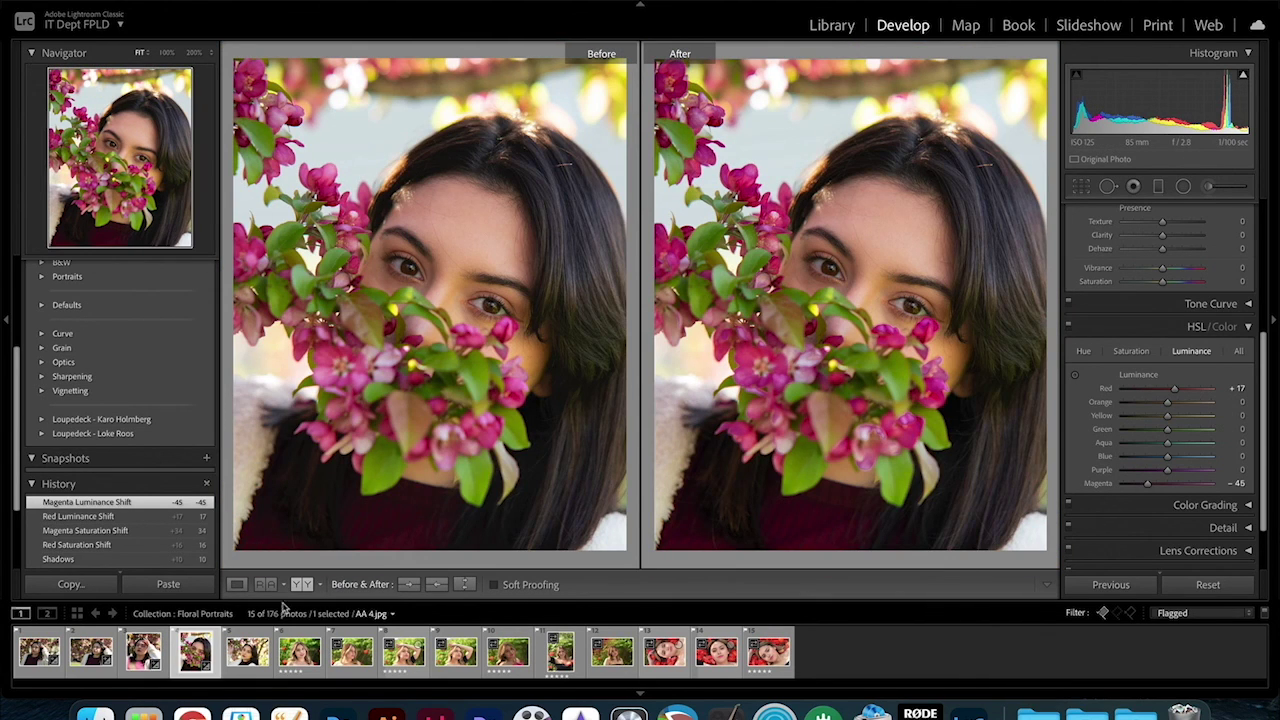
{"action": "left_click", "coordinate": [237, 584]}
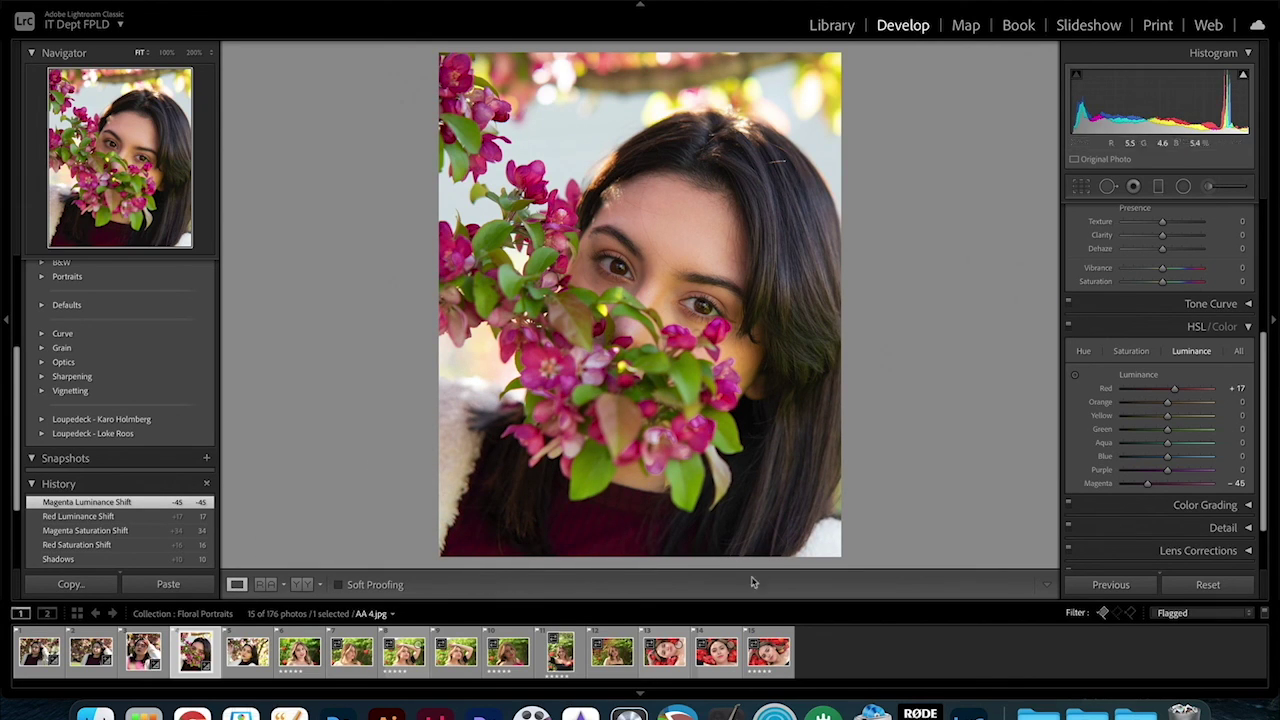
Open WIK_0544.NEF, check the hair detail at 200%, and raise the photo's Shadows to +49.
{"action": "left_click", "coordinate": [520, 663]}
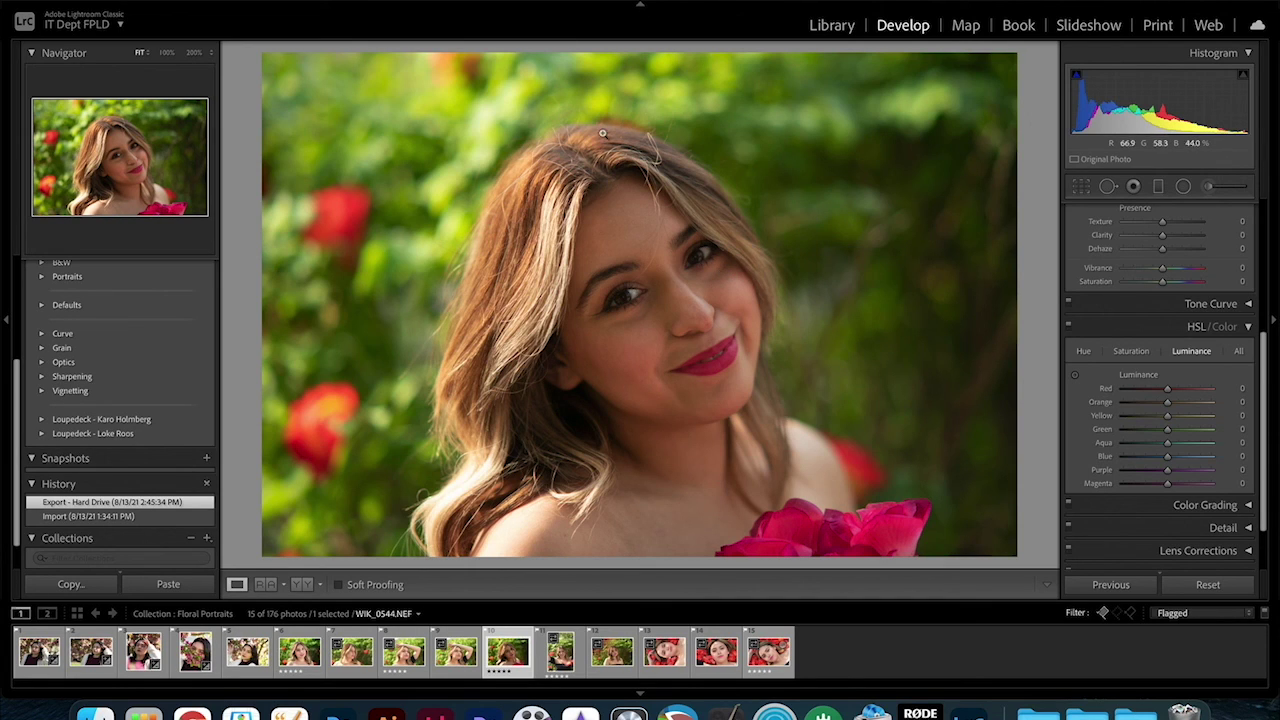
{"action": "left_click", "coordinate": [528, 253]}
{"action": "left_click_drag", "start_coordinate": [476, 182], "coordinate": [590, 182]}
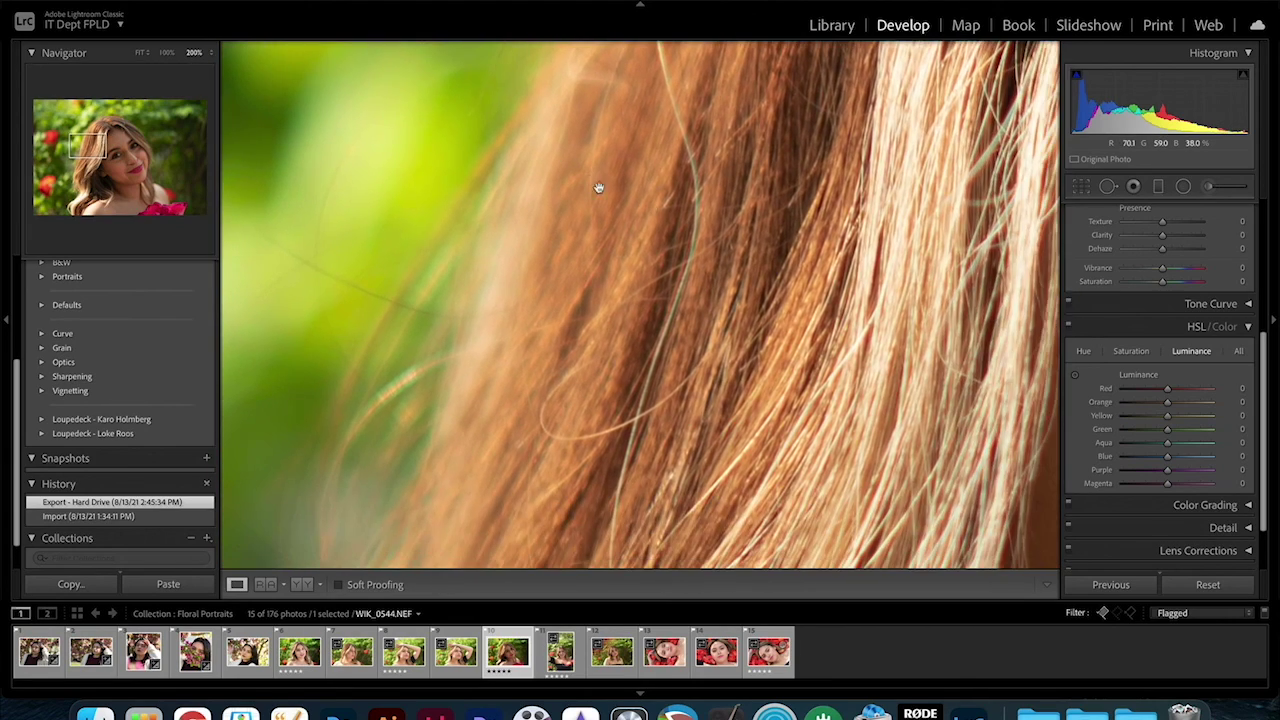
{"action": "left_click", "coordinate": [670, 217]}
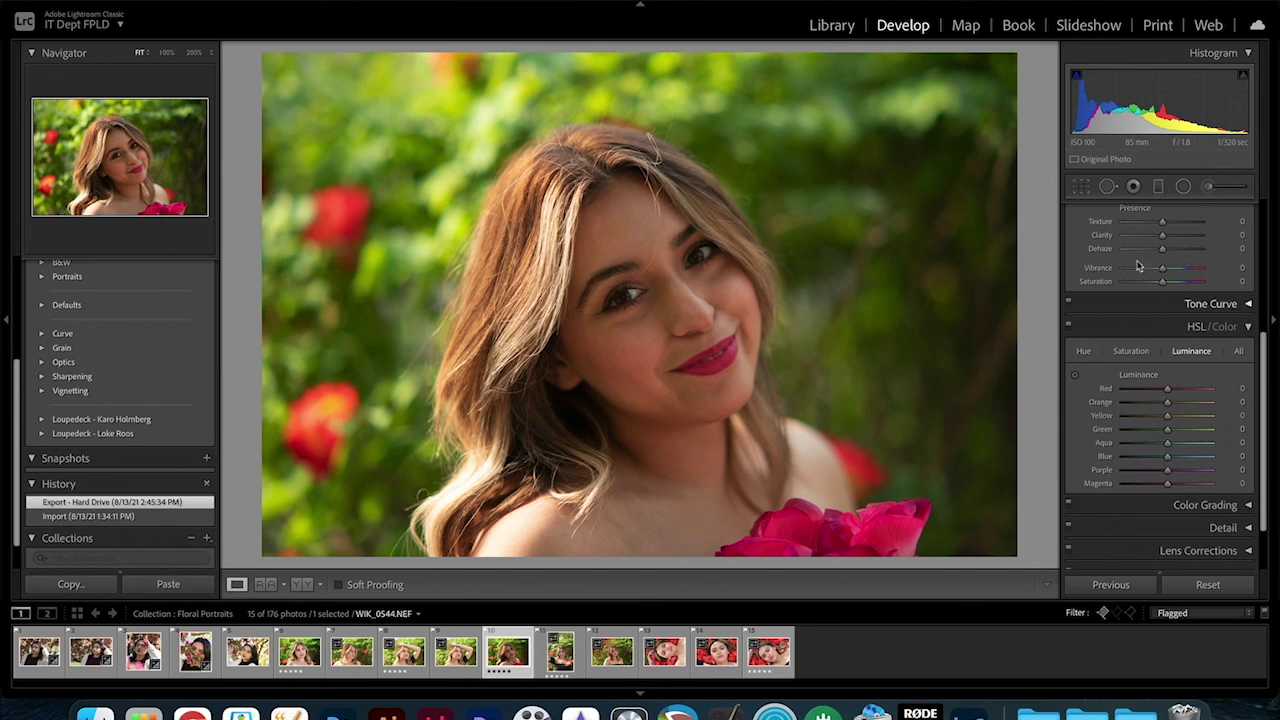
{"action": "scroll", "coordinate": [1135, 450], "scroll_direction": "up", "scroll_amount": 5}
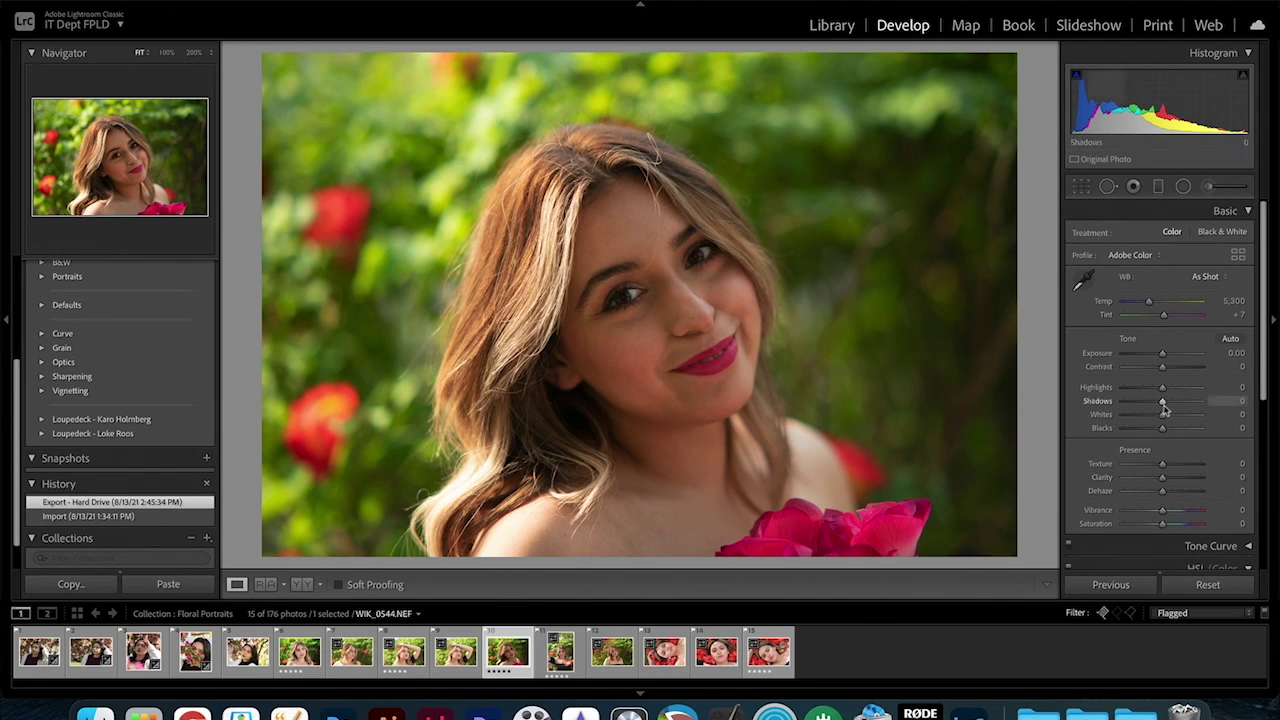
{"action": "left_click_drag", "start_coordinate": [1163, 404], "coordinate": [1182, 406]}
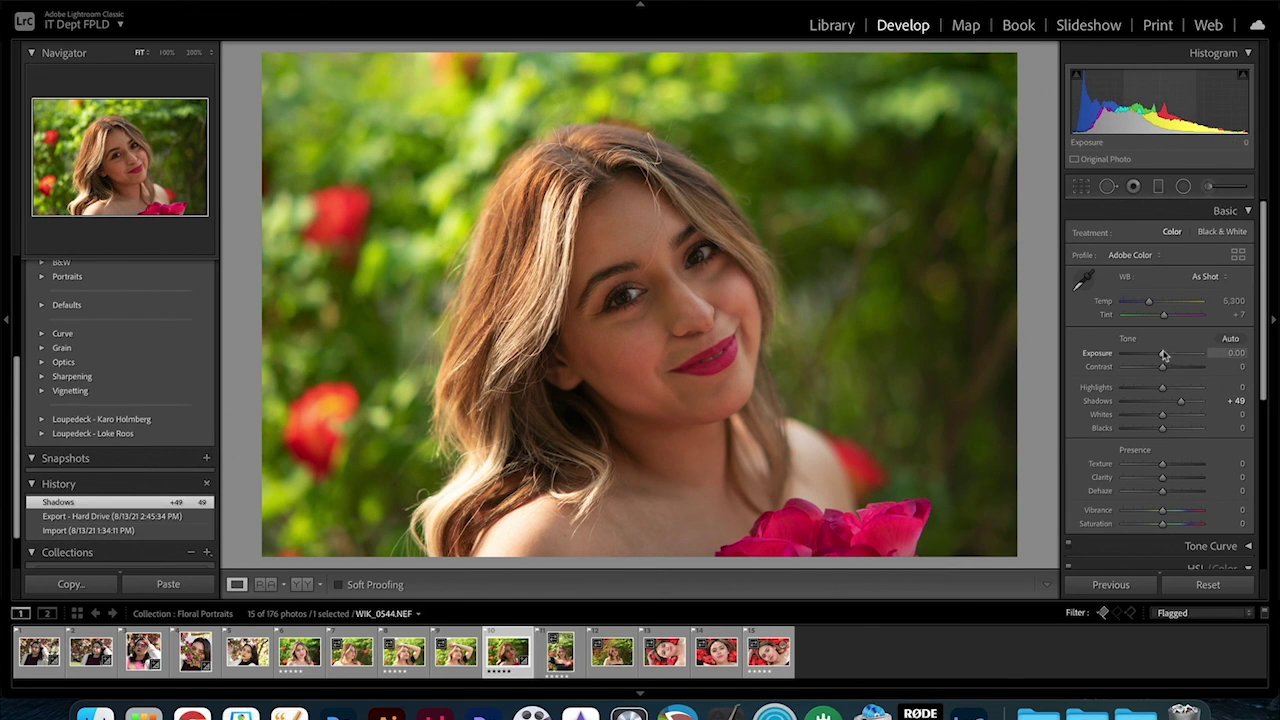
Try an overall Exposure of +1.20 on WIK_0544.NEF and reset it to 0.00.
{"action": "left_click_drag", "start_coordinate": [1162, 355], "coordinate": [1172, 355]}
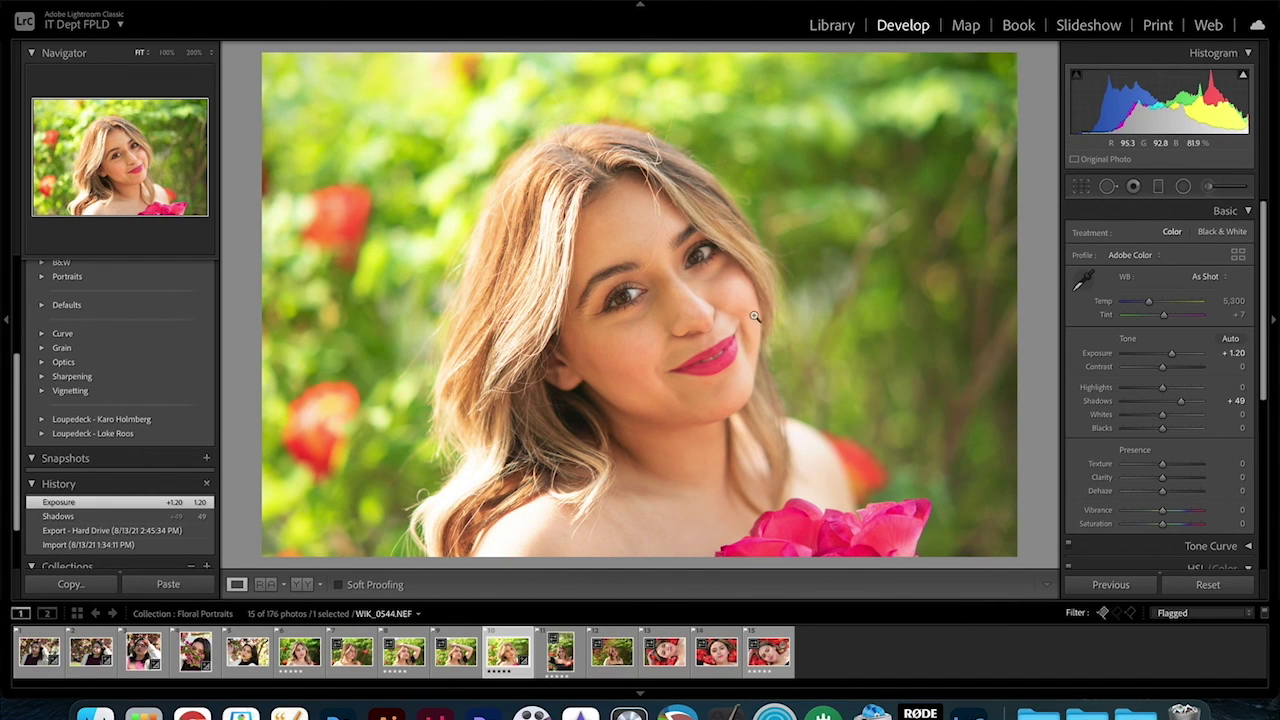
{"action": "double_click", "coordinate": [1173, 355]}
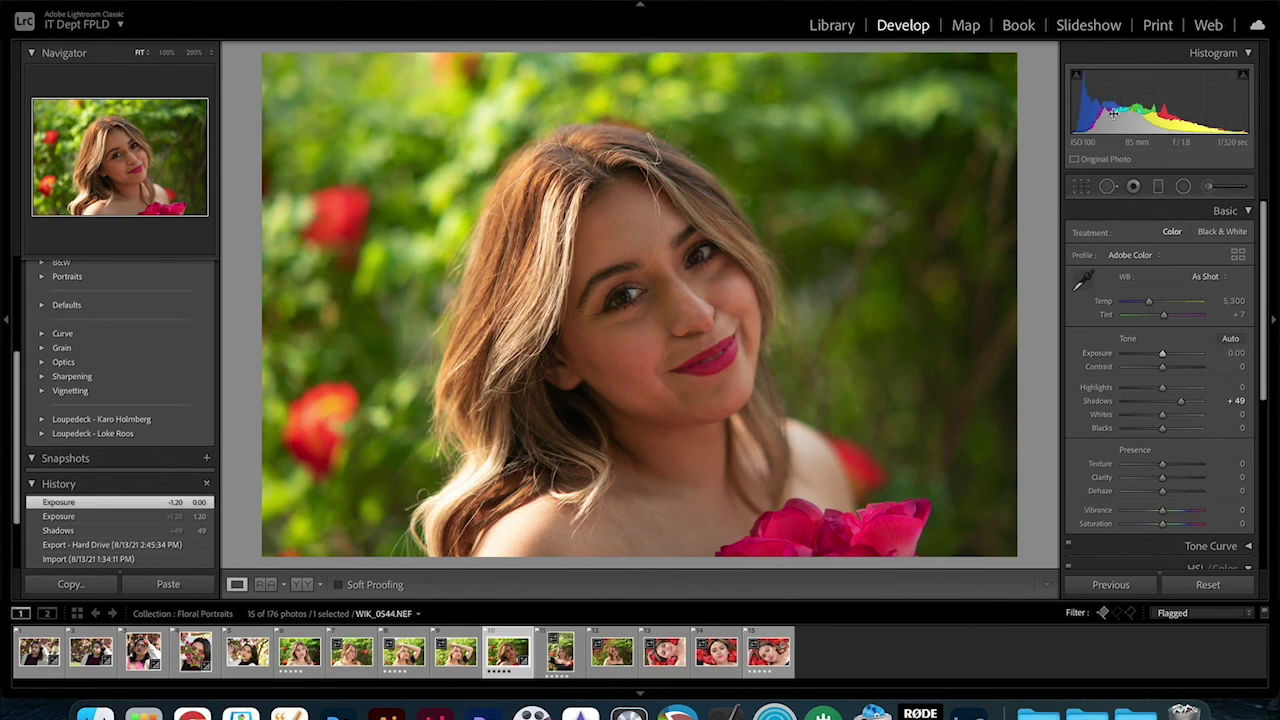
Paint an Adjustment Brush mask with Shadows at 26 over the woman's face, neck and chest.
{"action": "left_click", "coordinate": [1210, 187]}
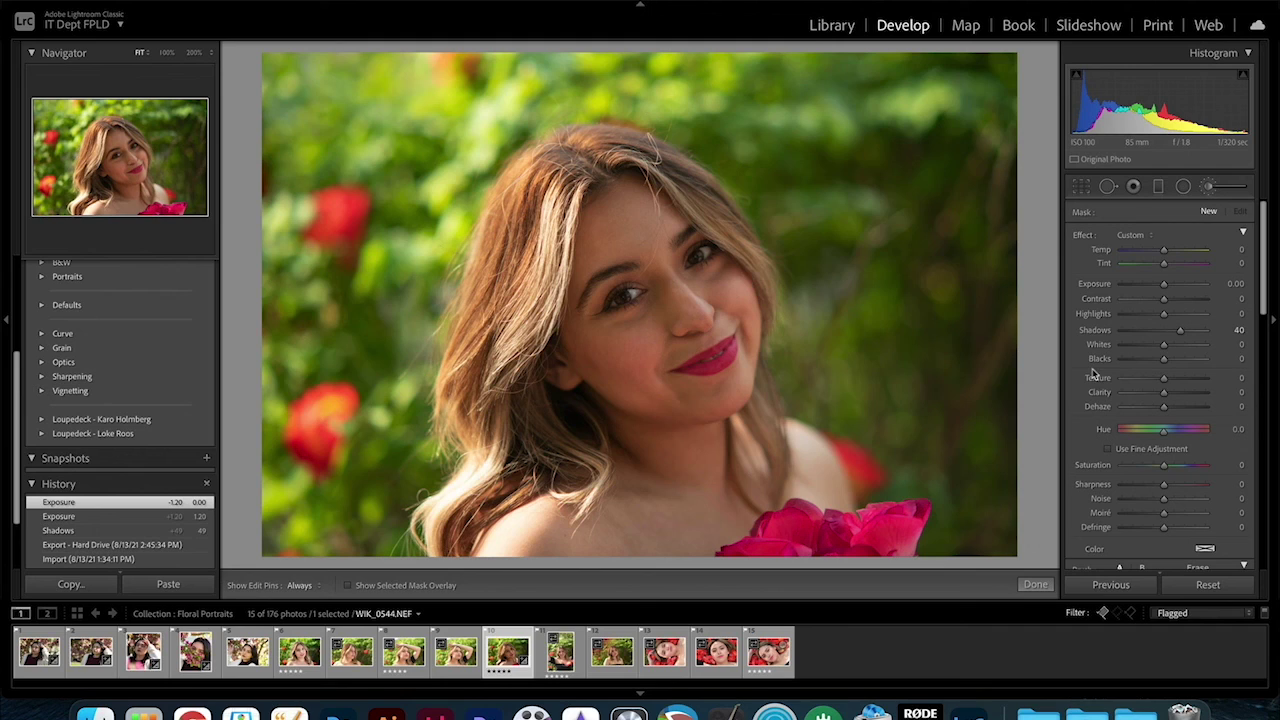
{"action": "left_click_drag", "start_coordinate": [1182, 335], "coordinate": [1177, 340]}
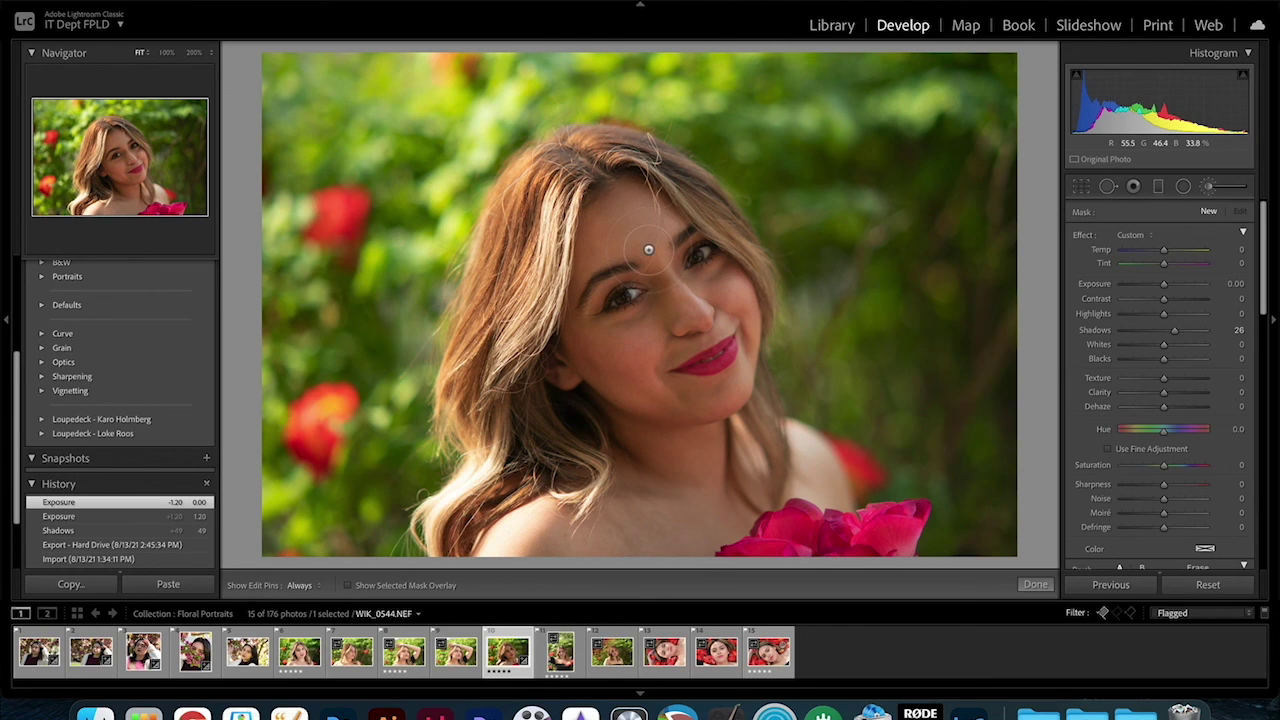
{"action": "key", "text": "h"}
{"action": "left_click_drag", "start_coordinate": [628, 191], "coordinate": [668, 495]}
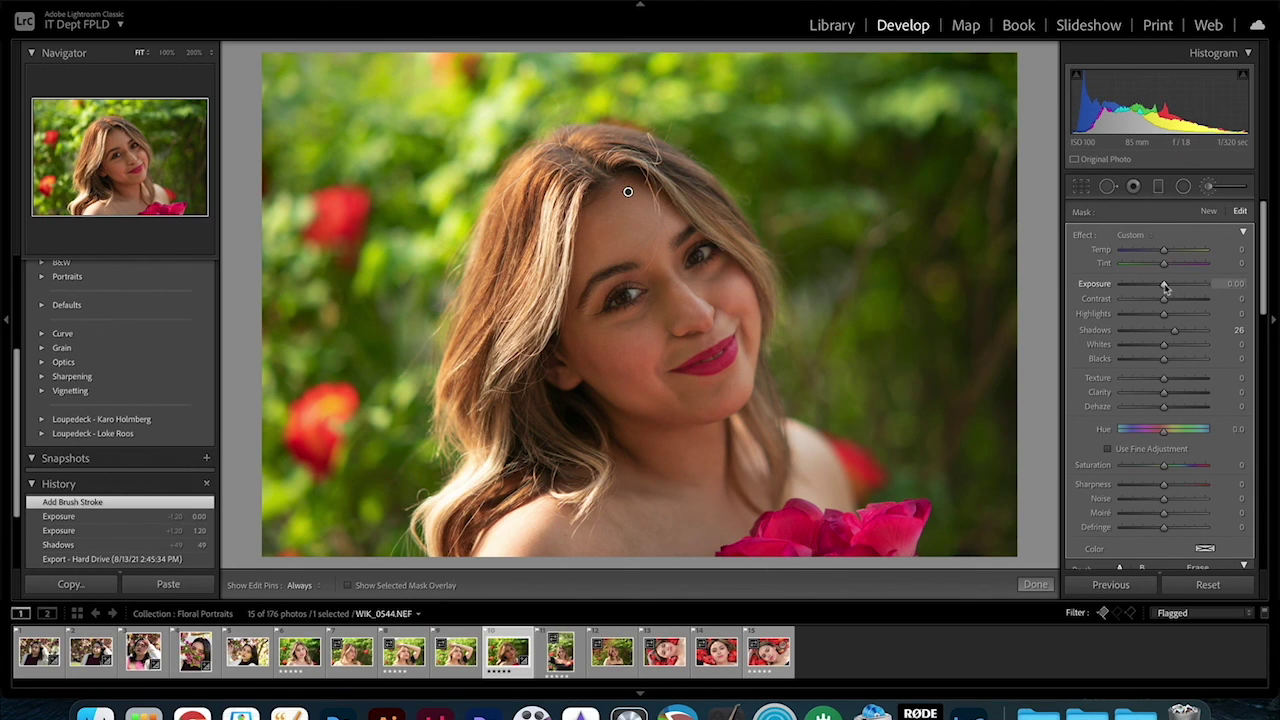
Set the brush mask's Exposure to 0.98 and its Shadows to 11, and finish the brush adjustment.
{"action": "left_click_drag", "start_coordinate": [1165, 286], "coordinate": [1174, 289]}
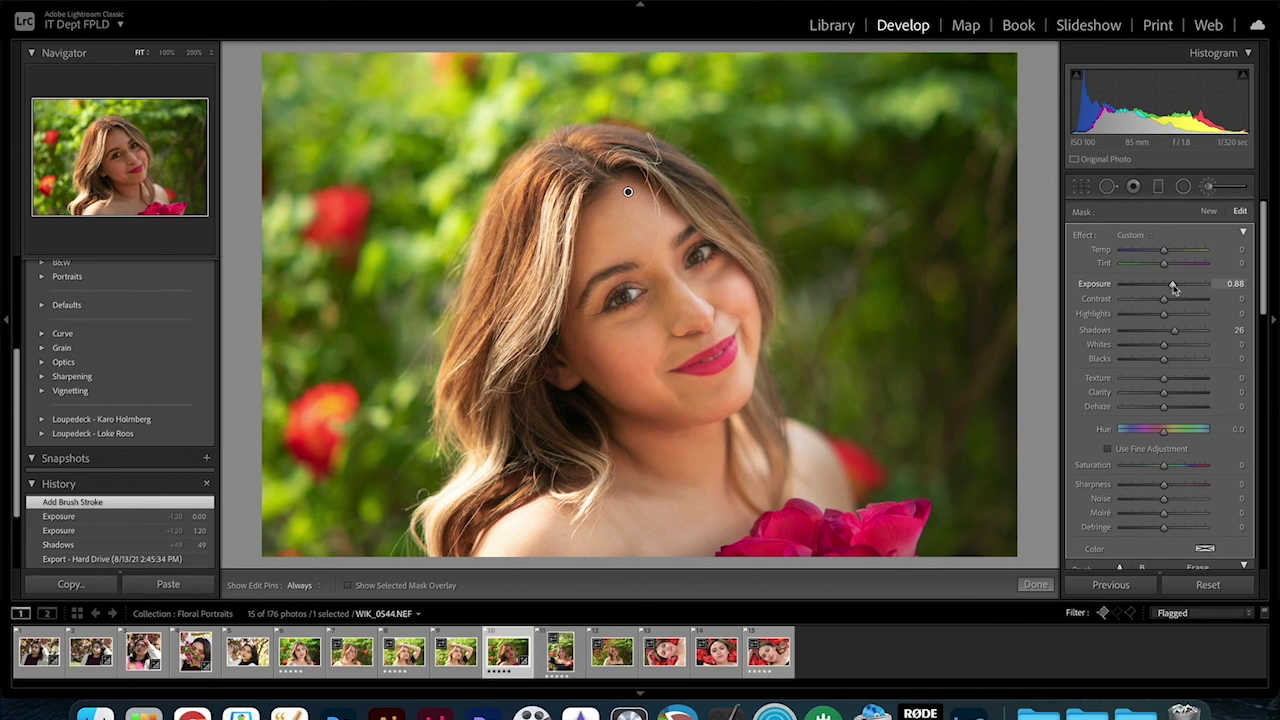
{"action": "left_click_drag", "start_coordinate": [1174, 289], "coordinate": [1174, 289]}
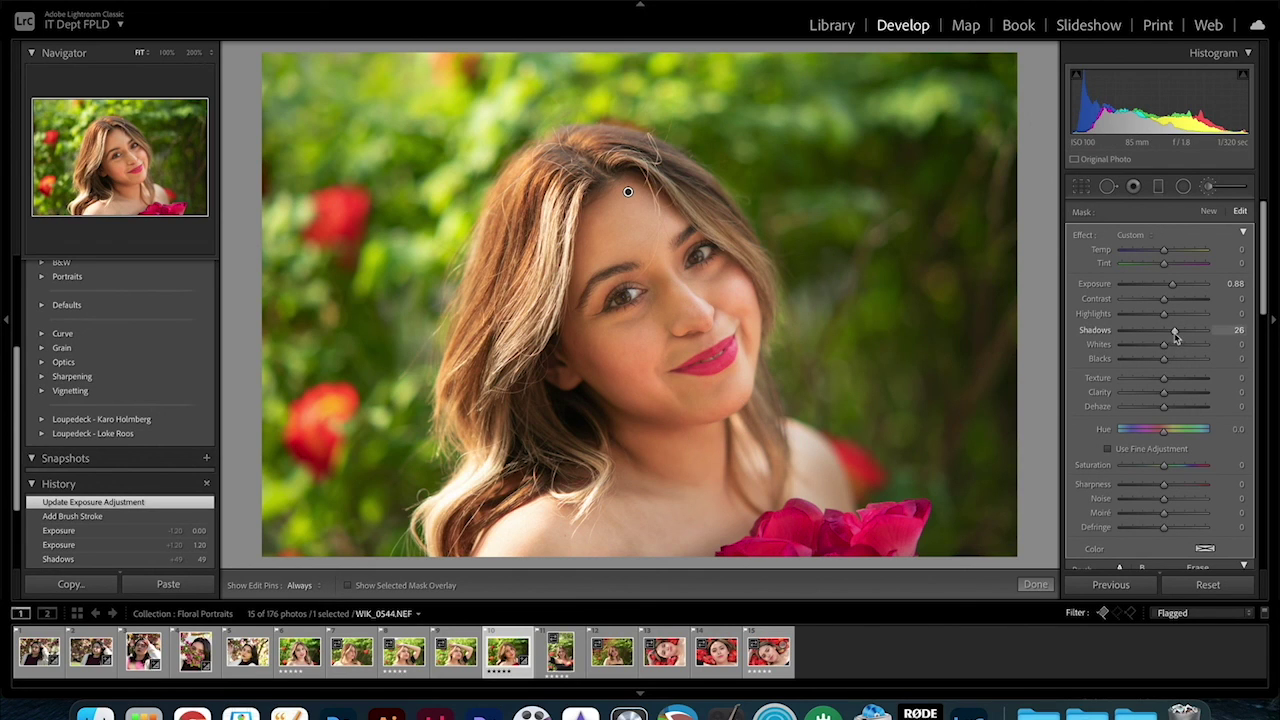
{"action": "left_click_drag", "start_coordinate": [1175, 338], "coordinate": [1175, 288]}
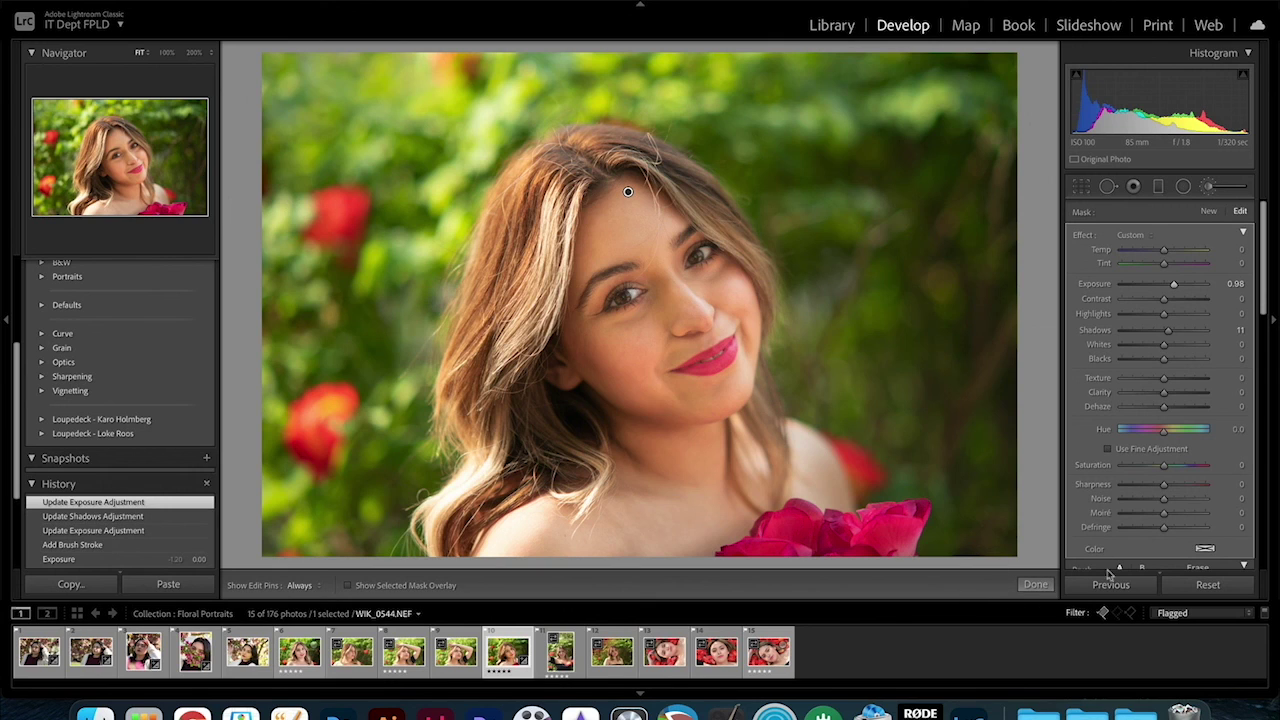
{"action": "left_click", "coordinate": [1035, 584]}
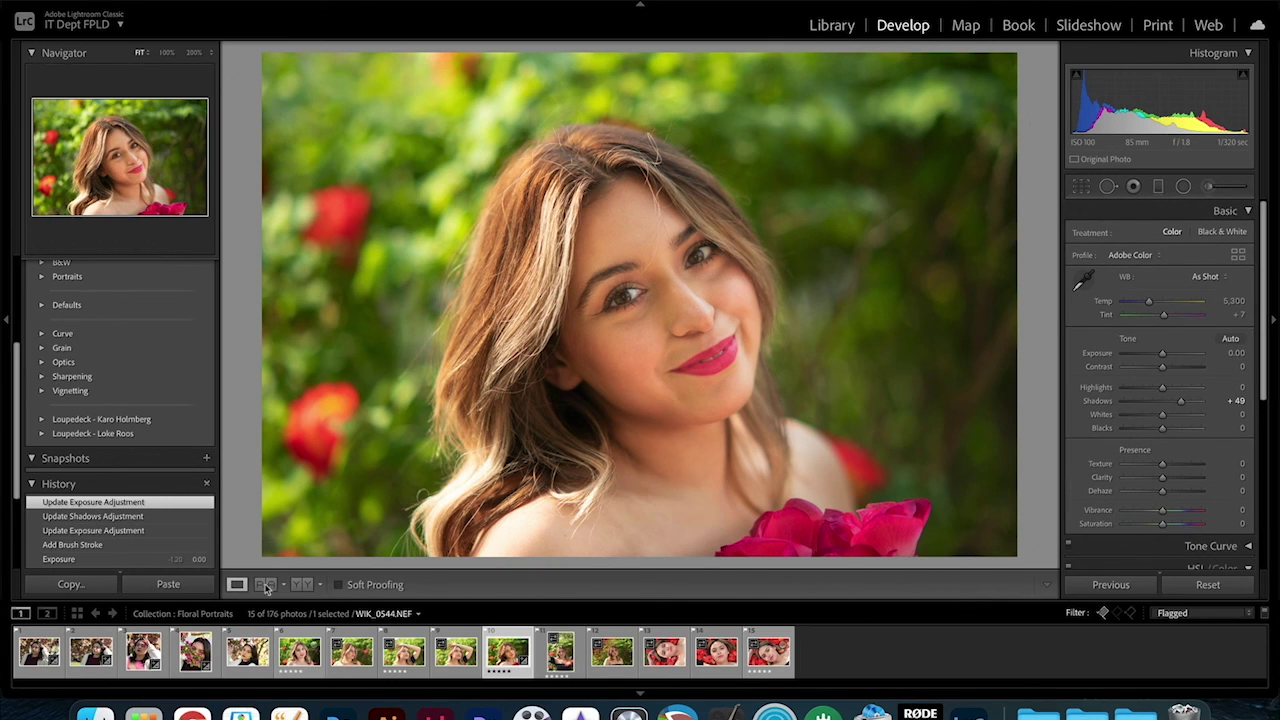
Compare WIK_0544.NEF side by side before and after the shadow and brush adjustments.
{"action": "left_click", "coordinate": [301, 584]}
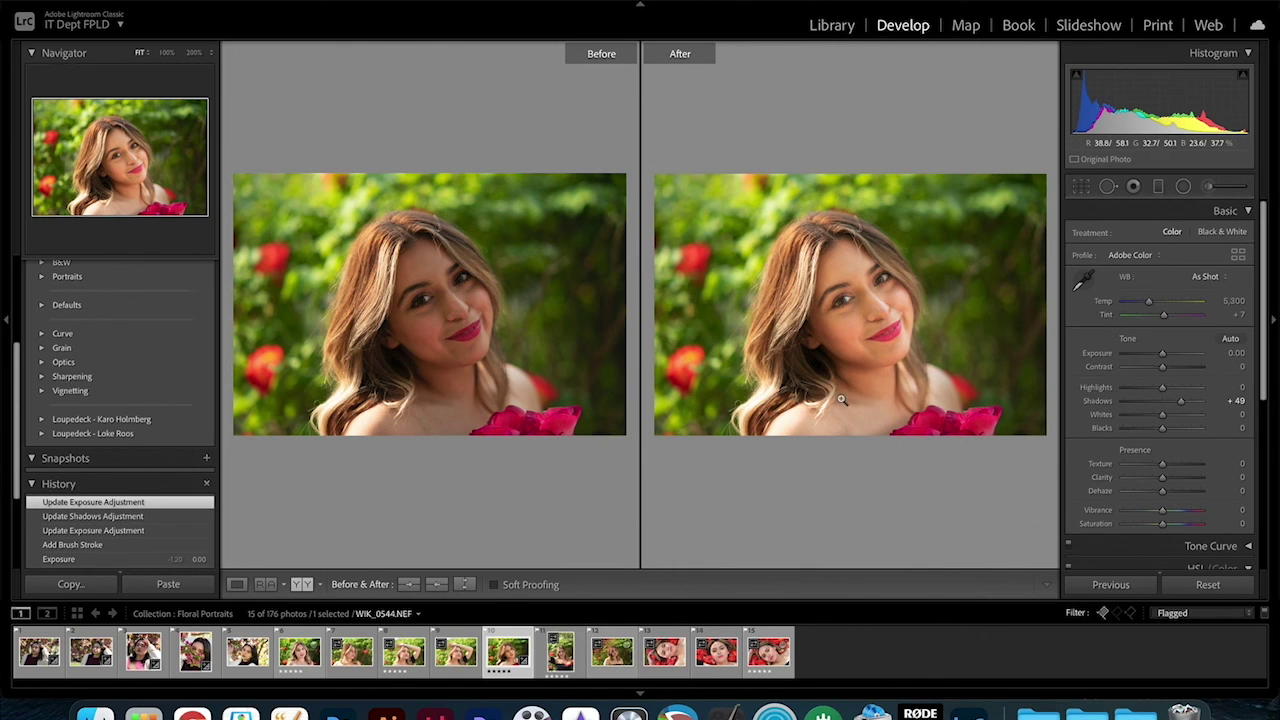
{"action": "left_click", "coordinate": [860, 432]}
{"action": "left_click", "coordinate": [864, 407]}
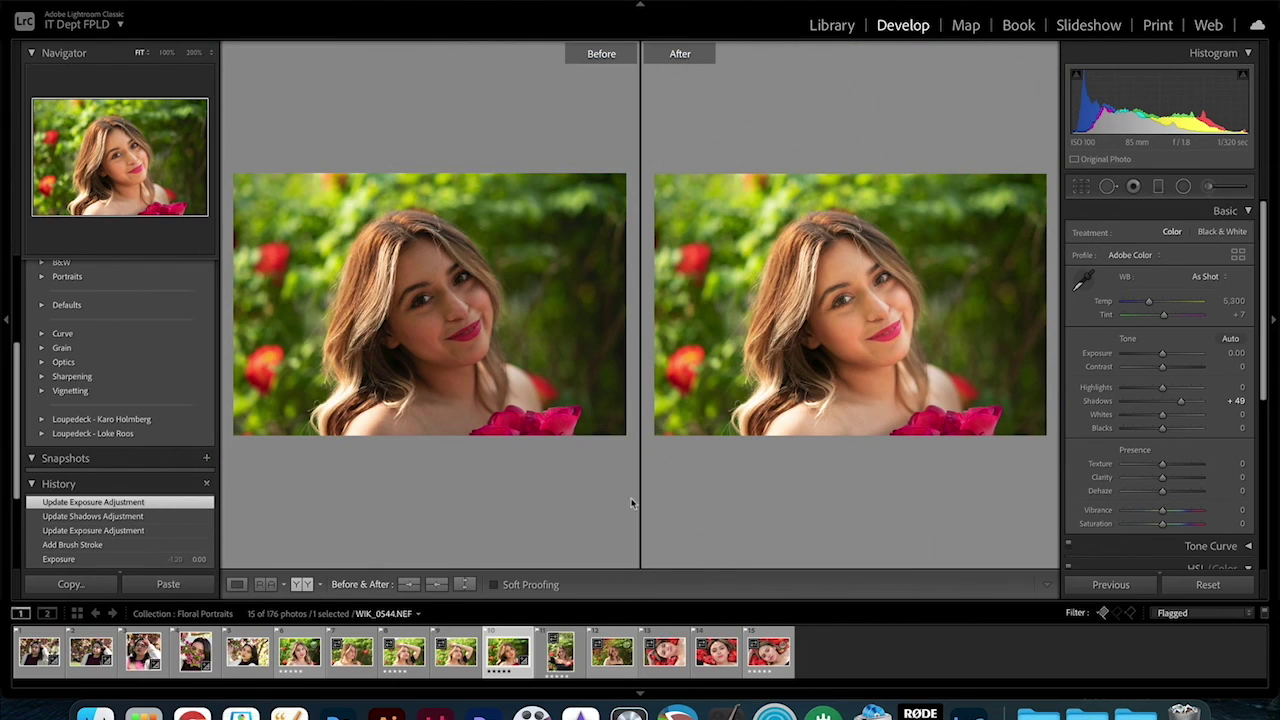